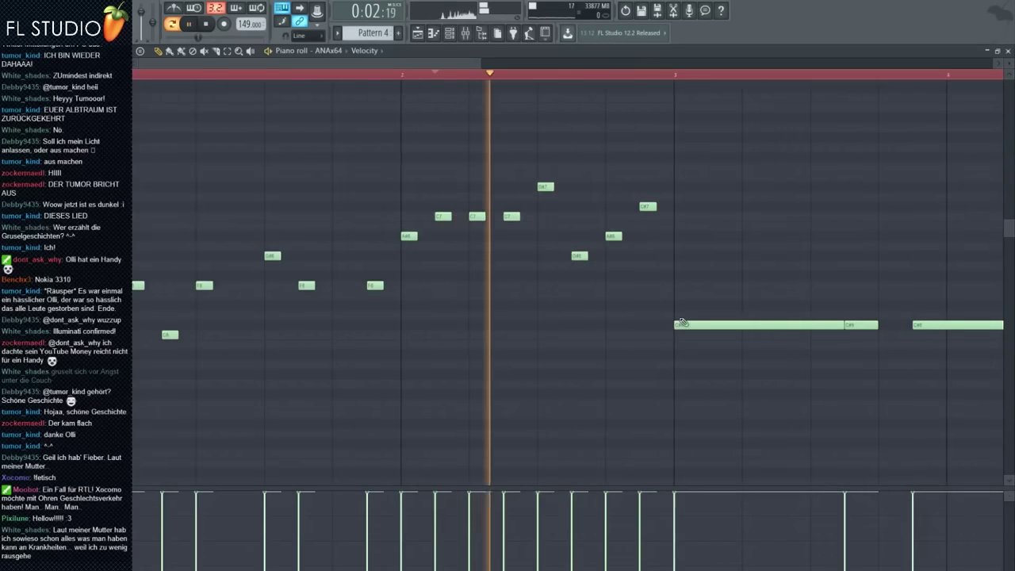
Step: Play back Pattern 4's melody with the full arrangement and check the channel levels in the mixer
left_click(204, 25)
key("space")
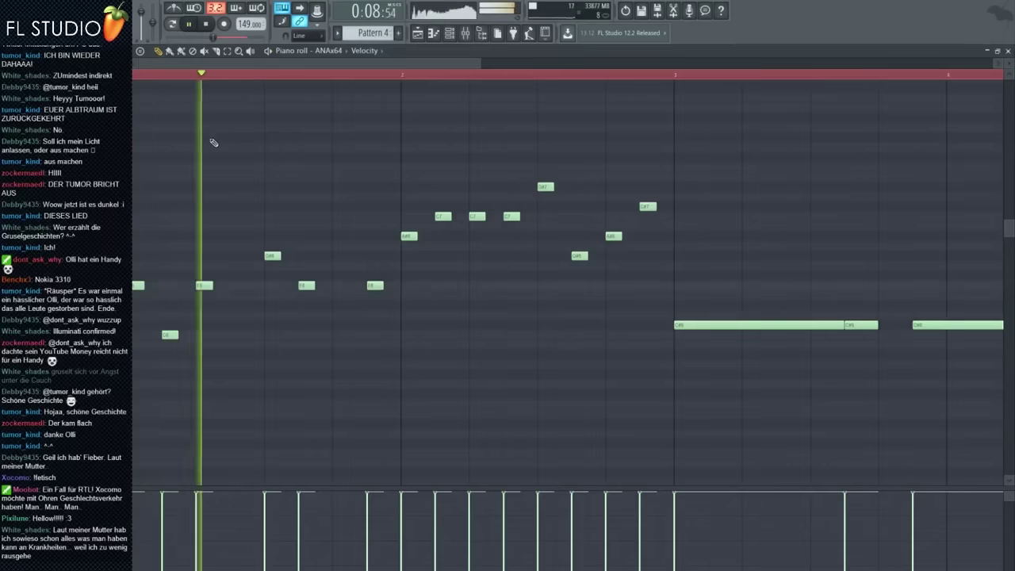
key("F9")
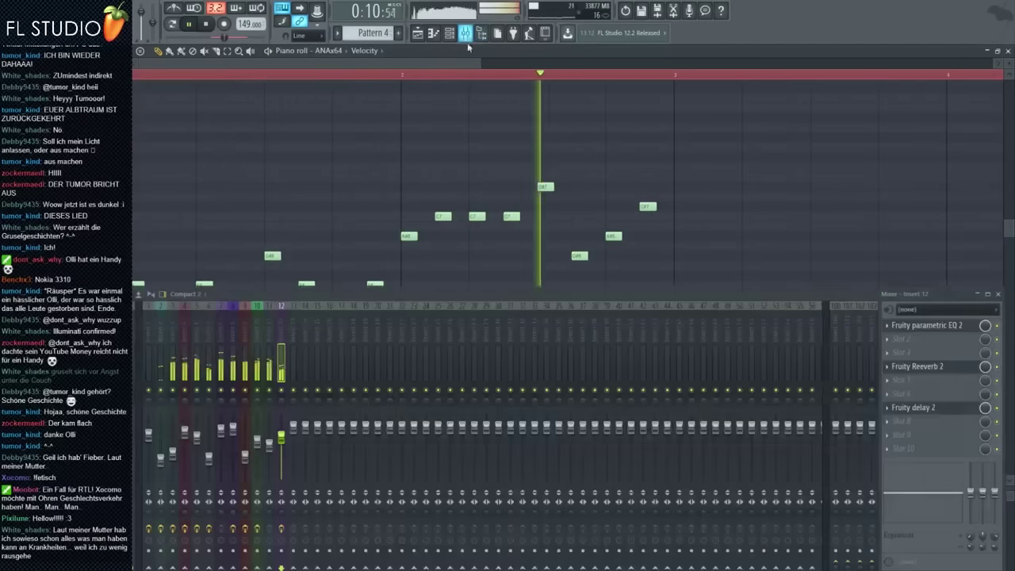
key("F9")
key("space")
scroll(451, 108, "down", 3)
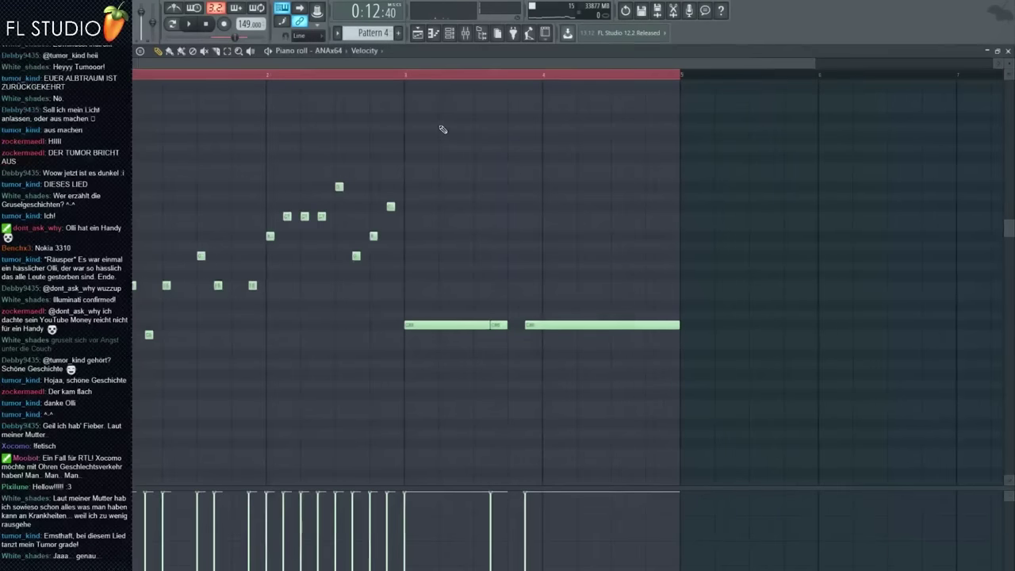
scroll(424, 180, "up", 3)
key("space")
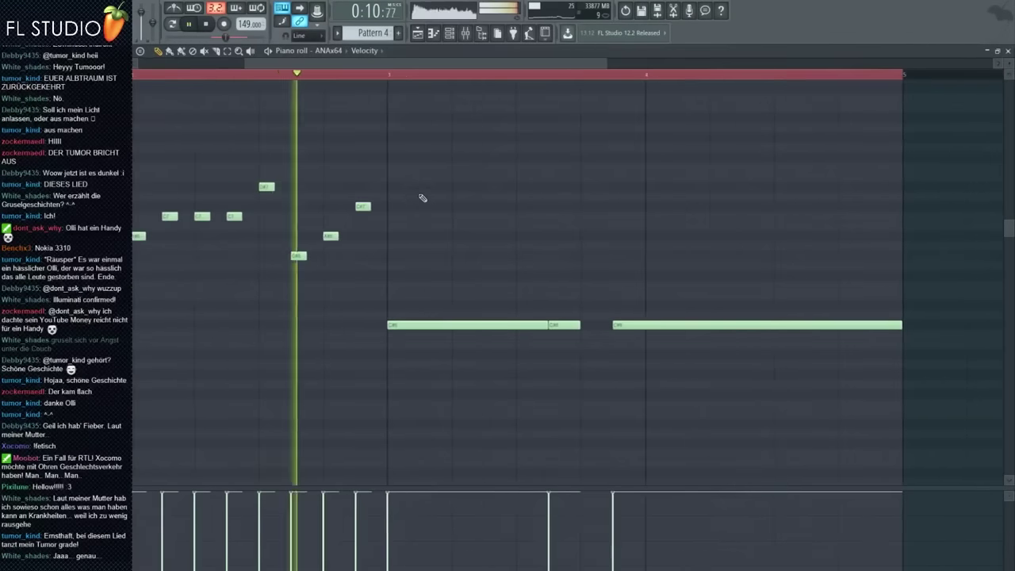
Step: Replace the long note at bar 3 with four short C7 notes spaced half a beat apart
left_click(357, 75)
key("space")
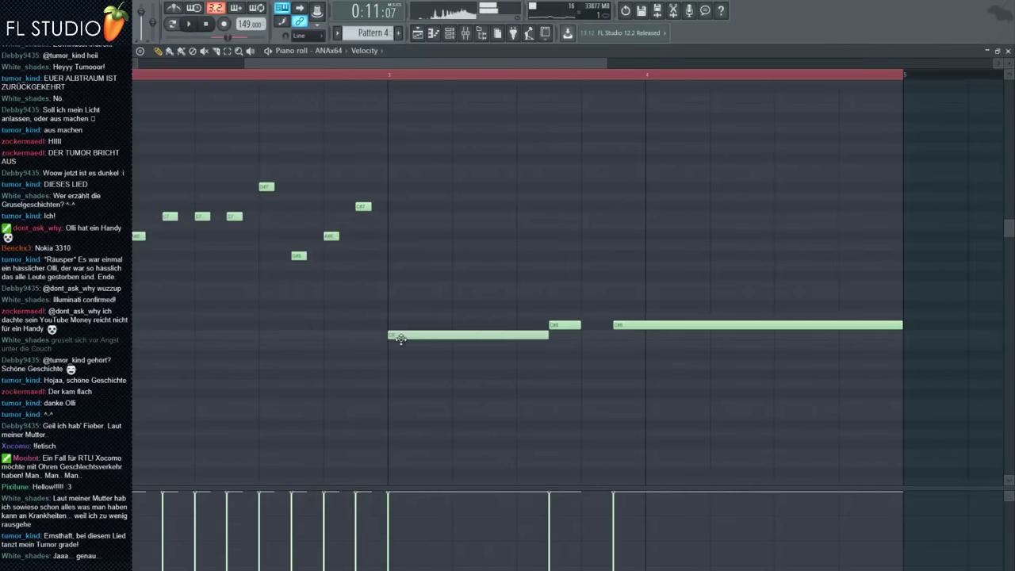
key("space")
key("space")
left_click(394, 217)
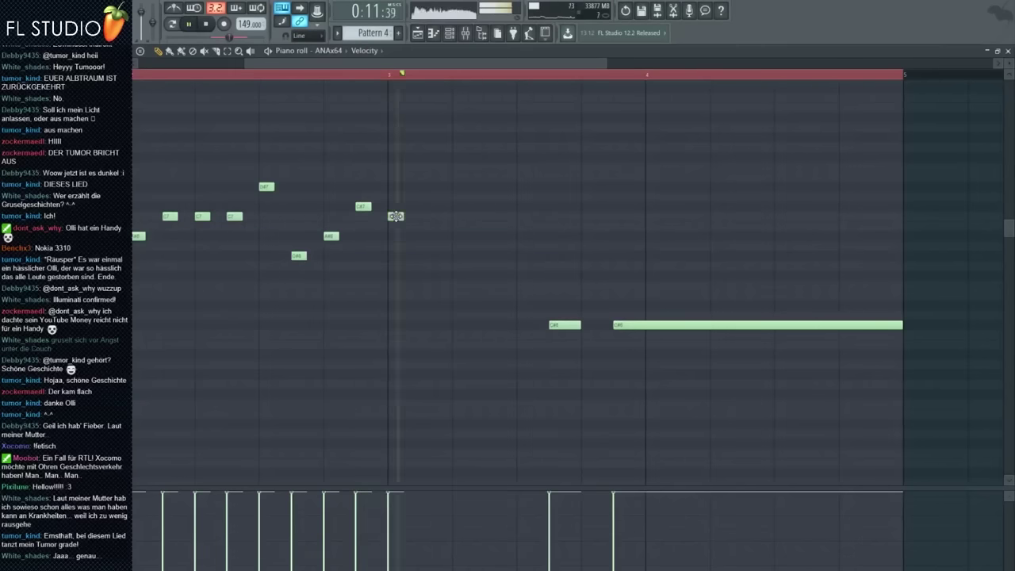
key("space")
left_click(429, 218)
left_click(462, 218)
key("space")
left_click(489, 218)
key("space")
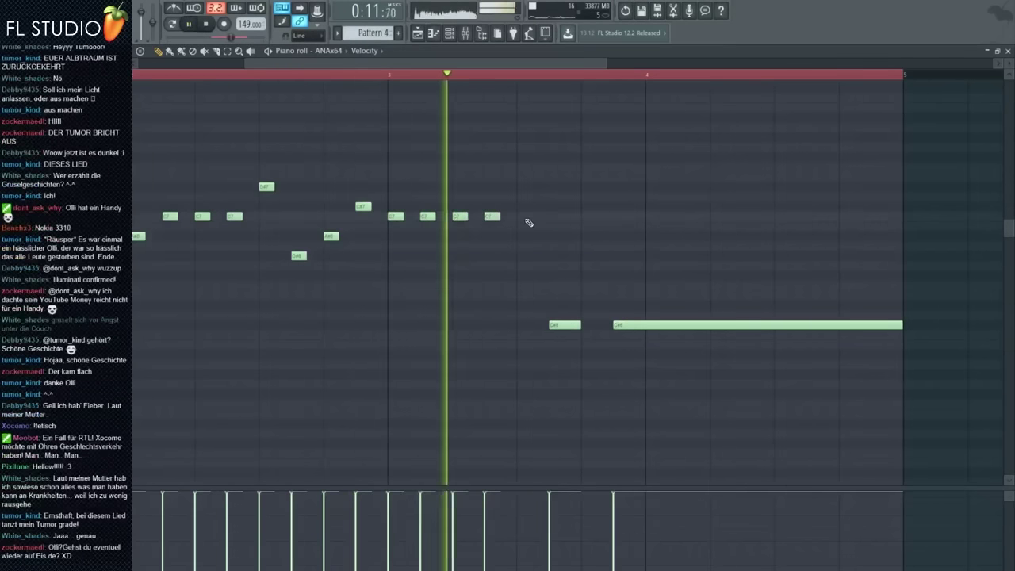
Step: Extend the run with a fifth C7 and an A#6 half a beat after it, and delete the short C#6 note
left_click(523, 217)
key("space")
key("space")
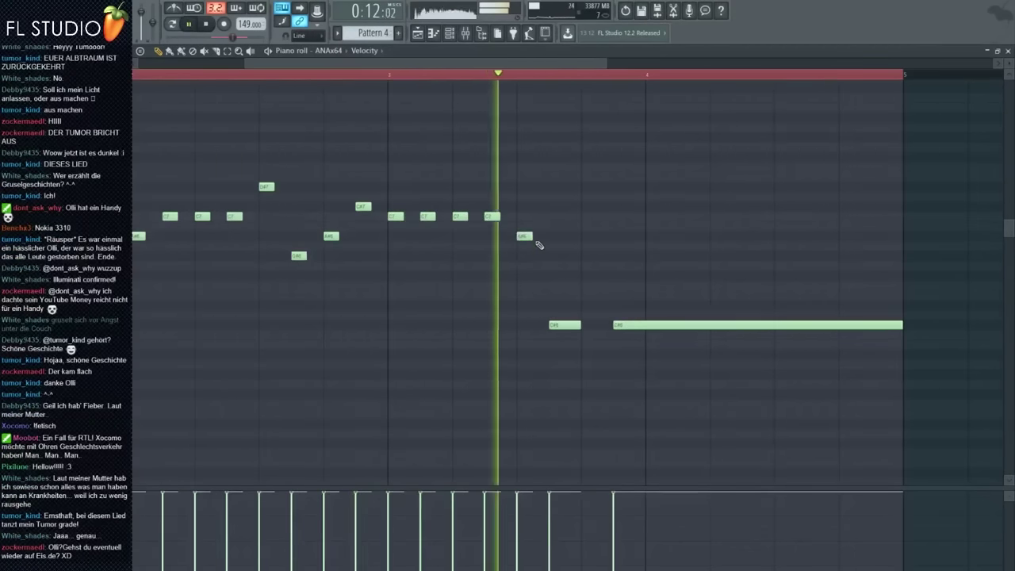
right_click(525, 237)
key("space")
key("space")
left_click(523, 218)
left_click(556, 237)
right_click(566, 325)
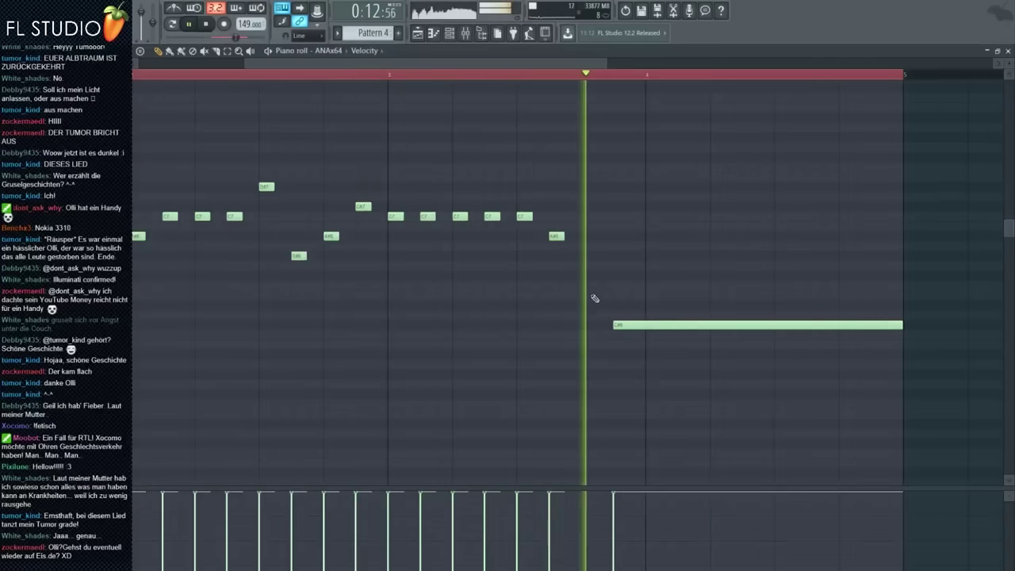
Step: Delete the long closing C#6 note and try a short C#7 before bar 4
key("space")
right_click(626, 326)
left_click(619, 337)
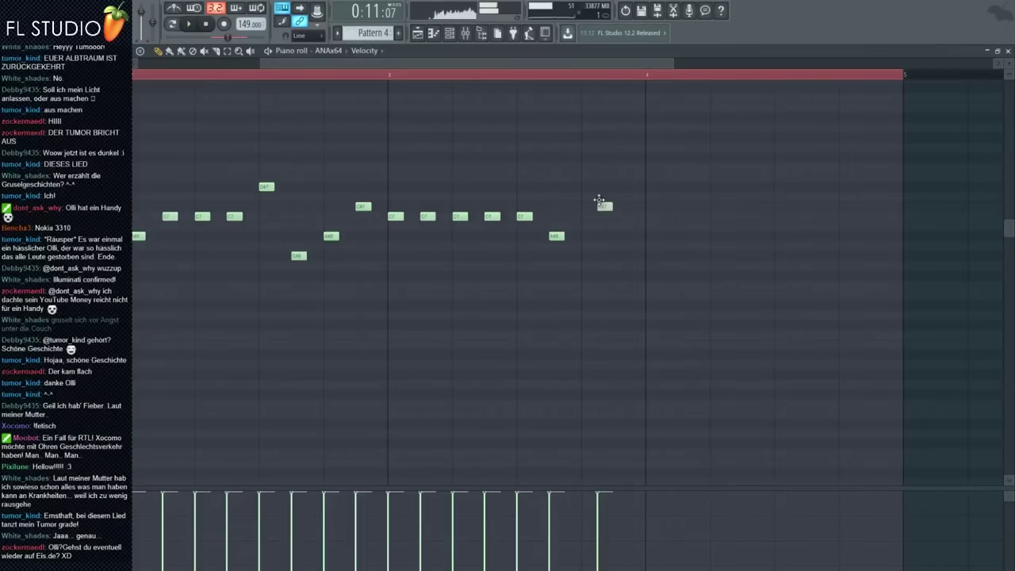
right_click(601, 204)
Step: Play the song in the playlist to check how Pattern 4's melody fits with the other tracks
key("space")
scroll(581, 197, "down", 3)
left_click(421, 33)
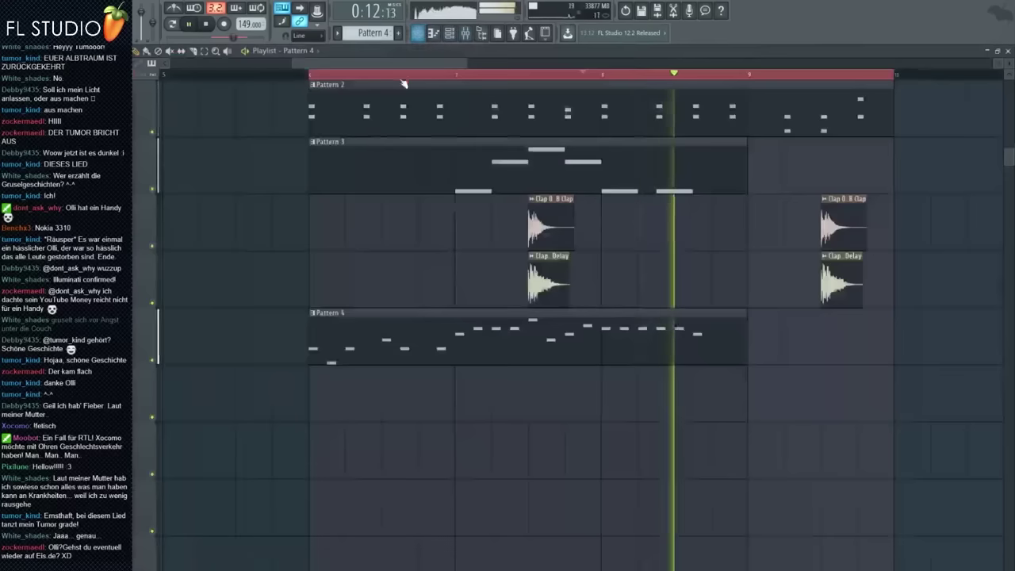
left_click(281, 75)
scroll(319, 206, "up", 2)
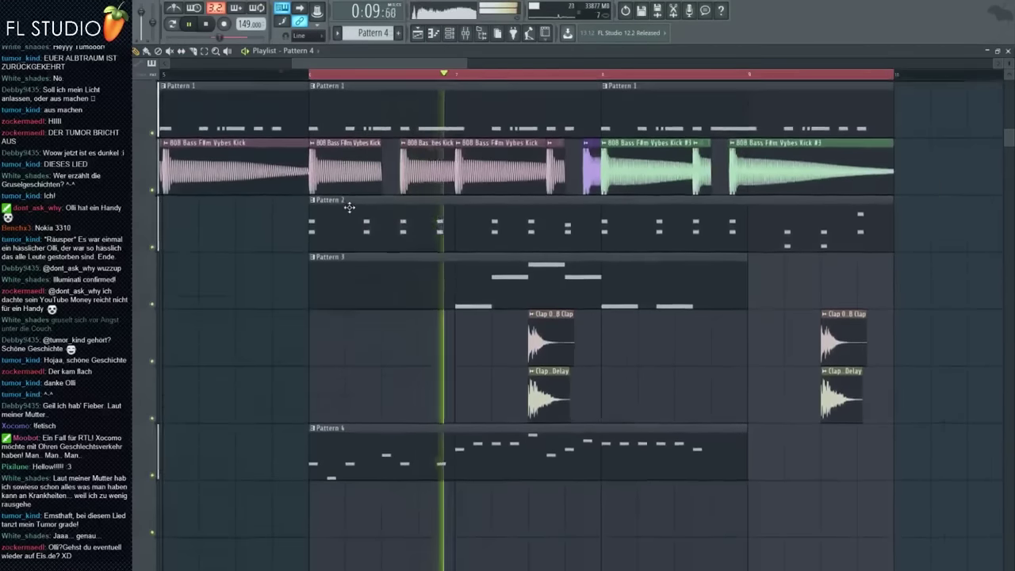
scroll(352, 208, "down", 3)
scroll(373, 191, "up", 3)
scroll(445, 147, "down", 4)
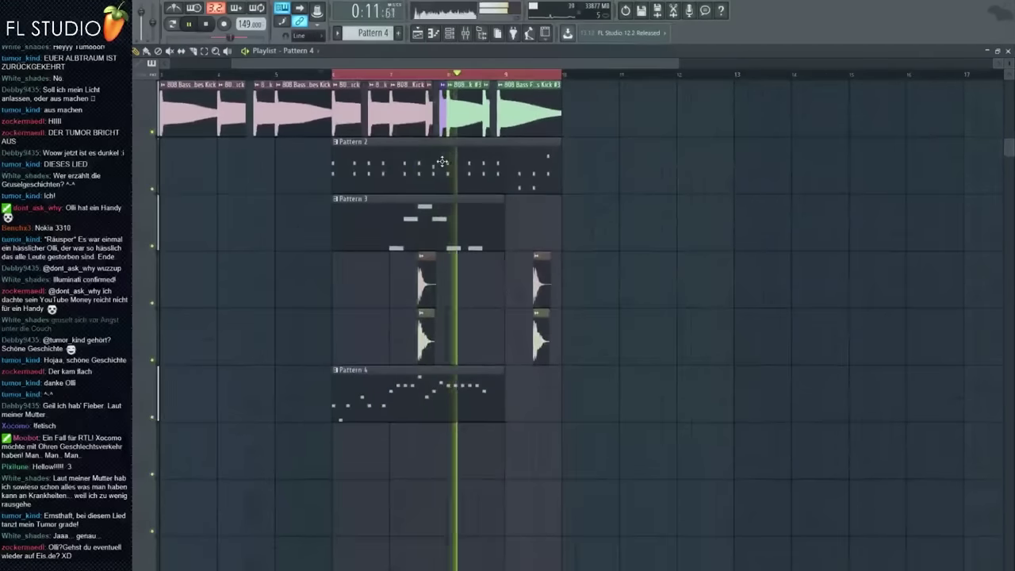
key("space")
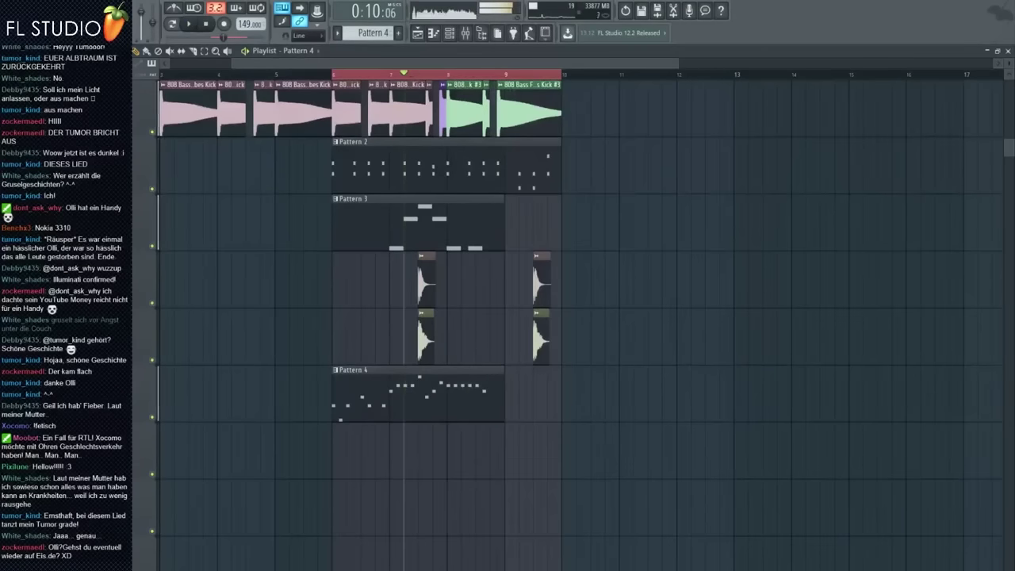
Step: Lower mixer insert 12 slightly and load Fruity Stereo Shaper into an empty effect slot of insert 9
key("F9")
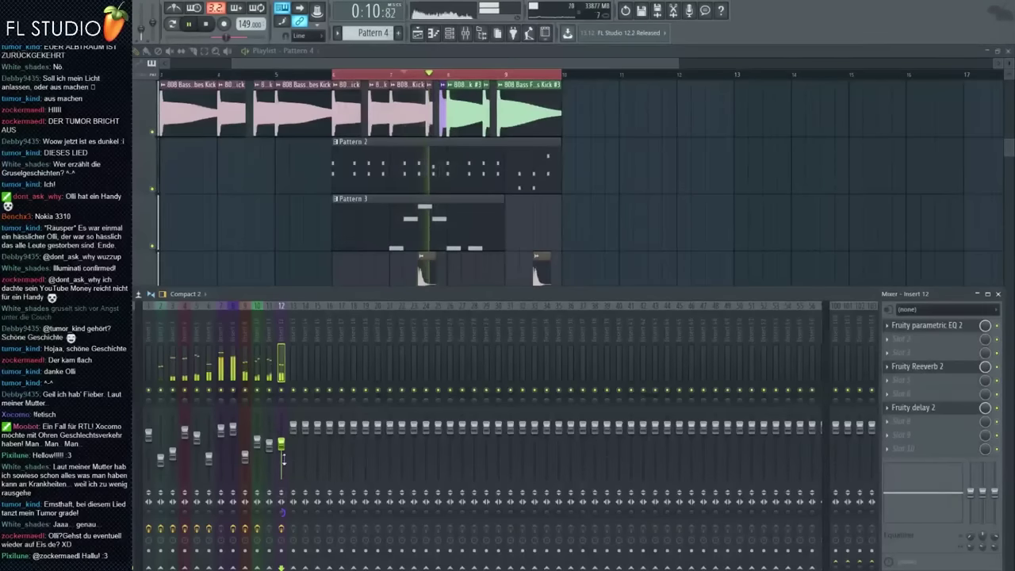
left_click(247, 392)
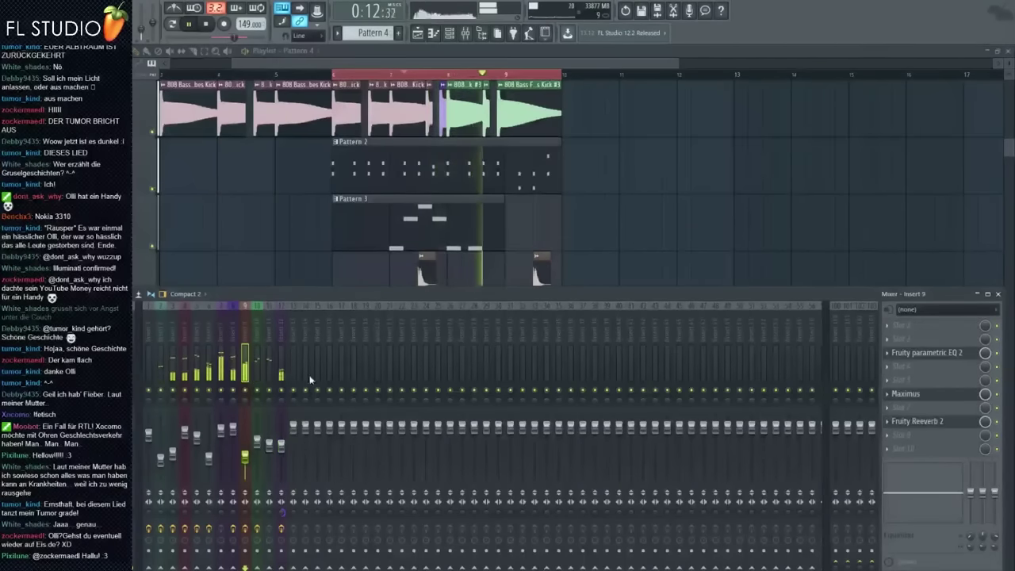
left_click(921, 381)
left_click(518, 338)
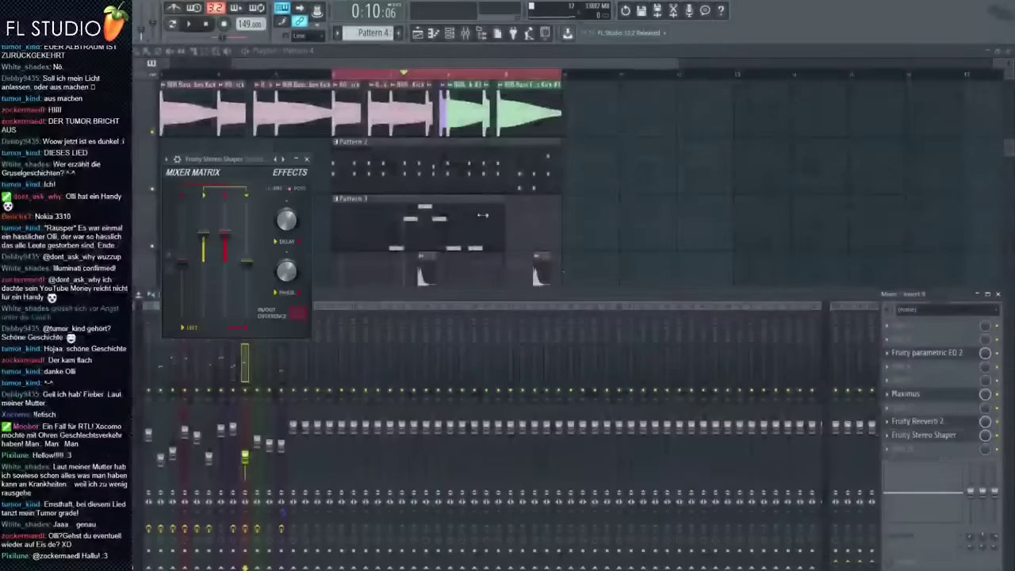
Step: Set Fruity Stereo Shaper's effects to PRE, adjust its mixer matrix levels and delay, and play the arrangement
left_click_drag(278, 163, 533, 173)
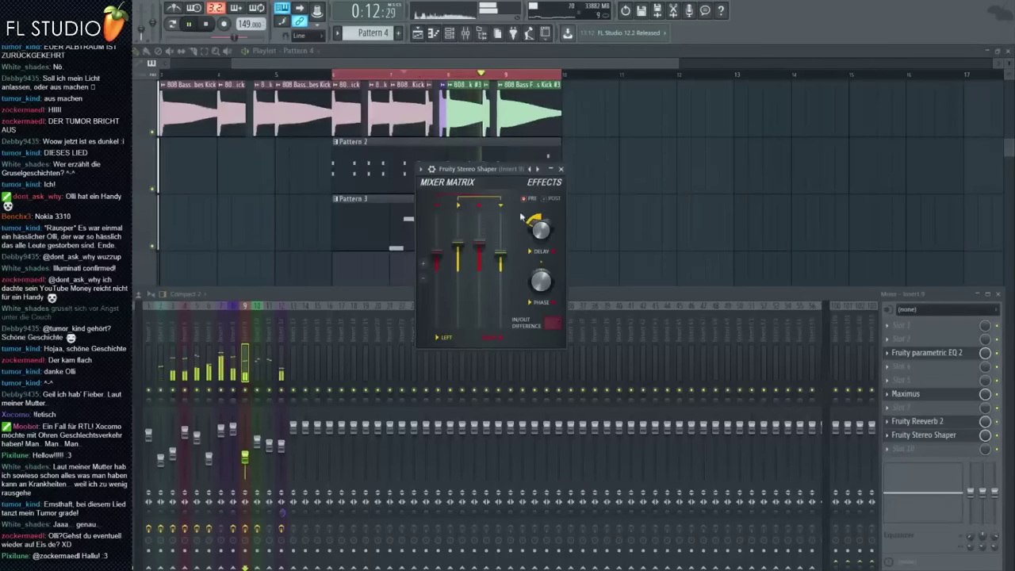
key("space")
right_click(149, 29)
left_click(157, 35)
left_click(304, 75)
key("space")
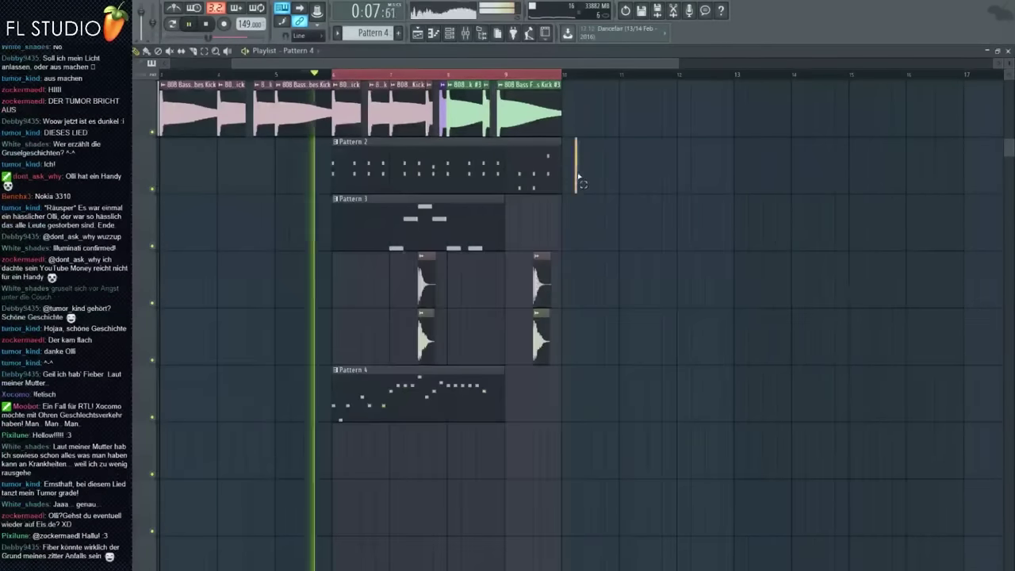
Step: Place the Impacts (25) sample at bar 6 on the track below Pattern 4
key("space")
scroll(575, 179, "up", 2)
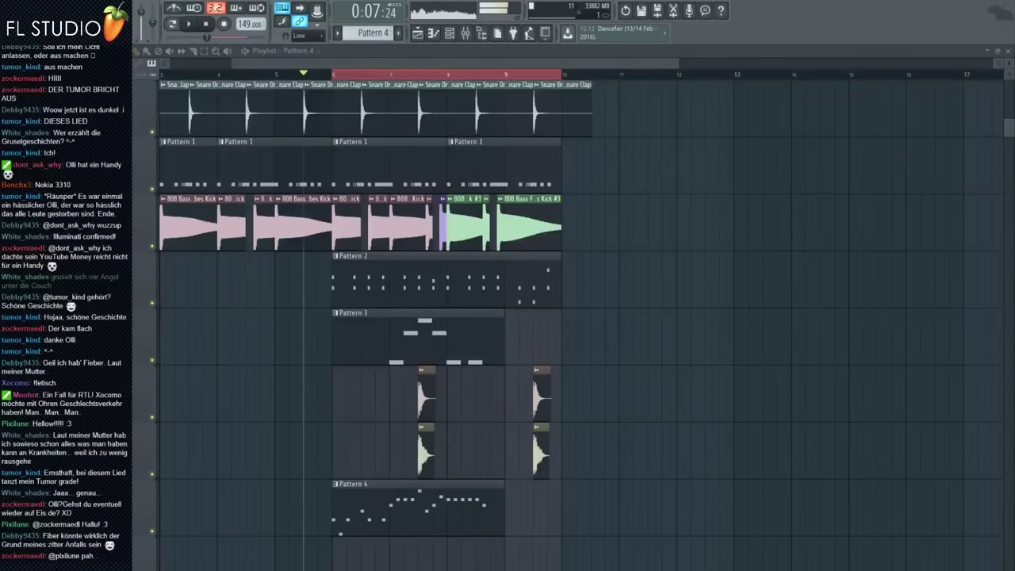
left_click_drag(333, 561, 334, 561)
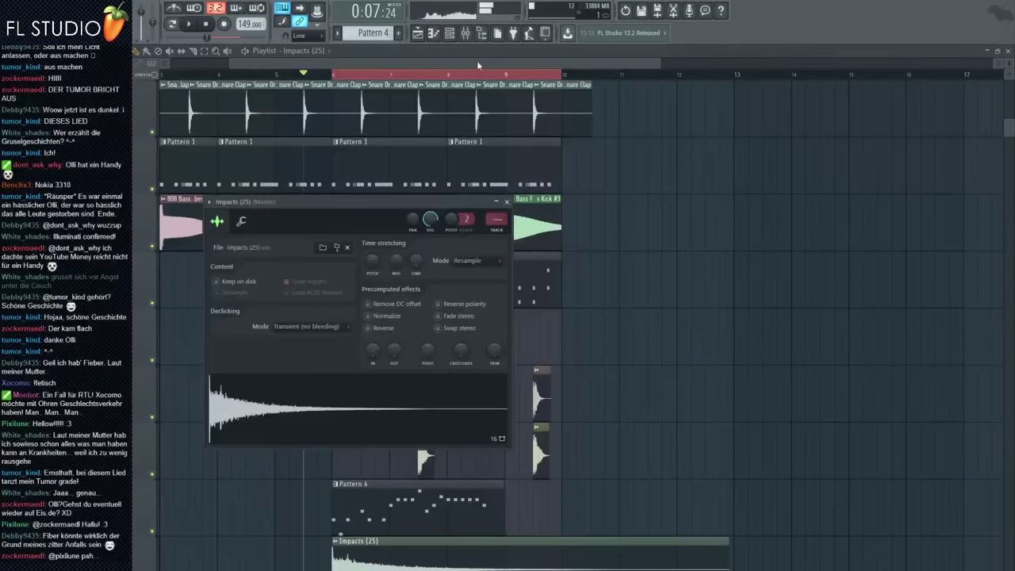
Step: Route the Impacts (25) sample to mixer track 13 and lower that insert's fader during playback
left_click(464, 31)
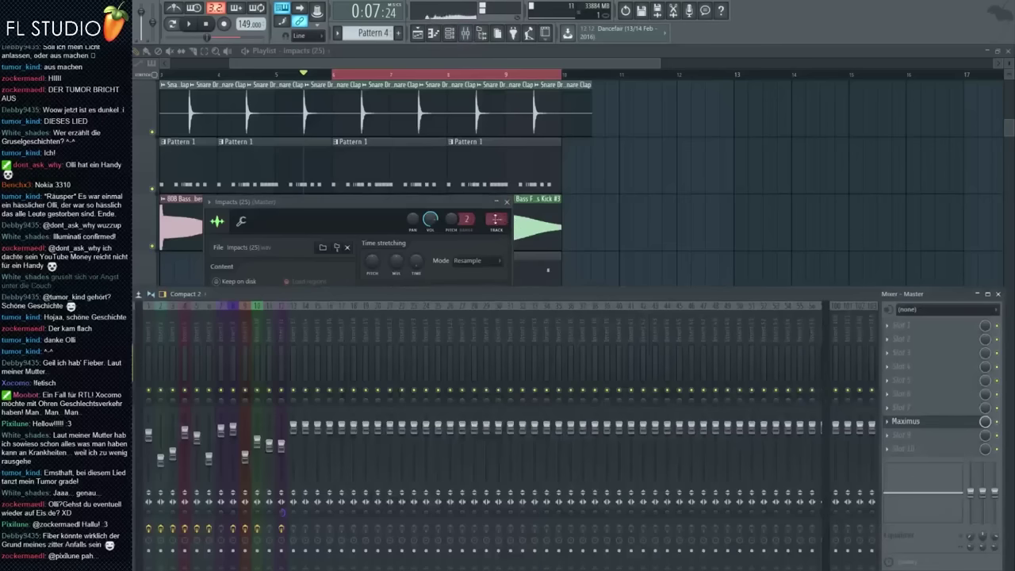
left_click_drag(497, 220, 497, 159)
left_click_drag(529, 296, 520, 296)
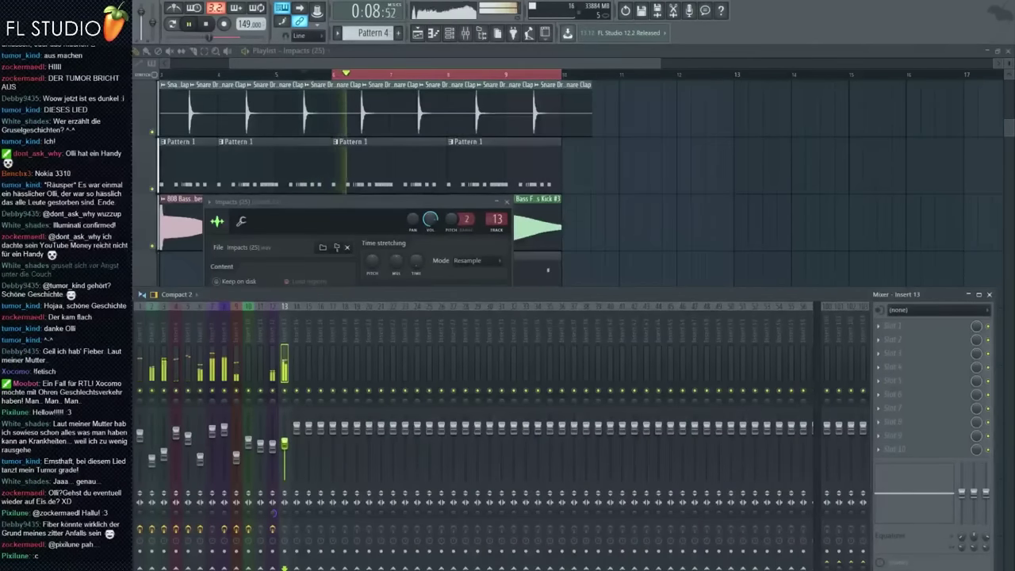
left_click(561, 194)
key("space")
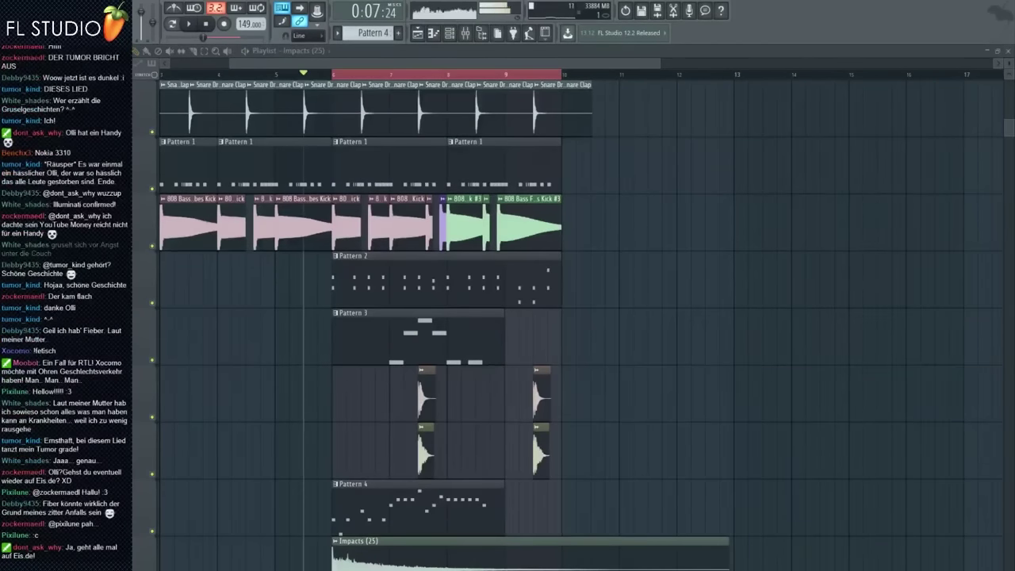
Step: Swap the impact for Impacts (42), play it in the arrangement, and lower mixer insert 13's fader further
key("space")
key("F9")
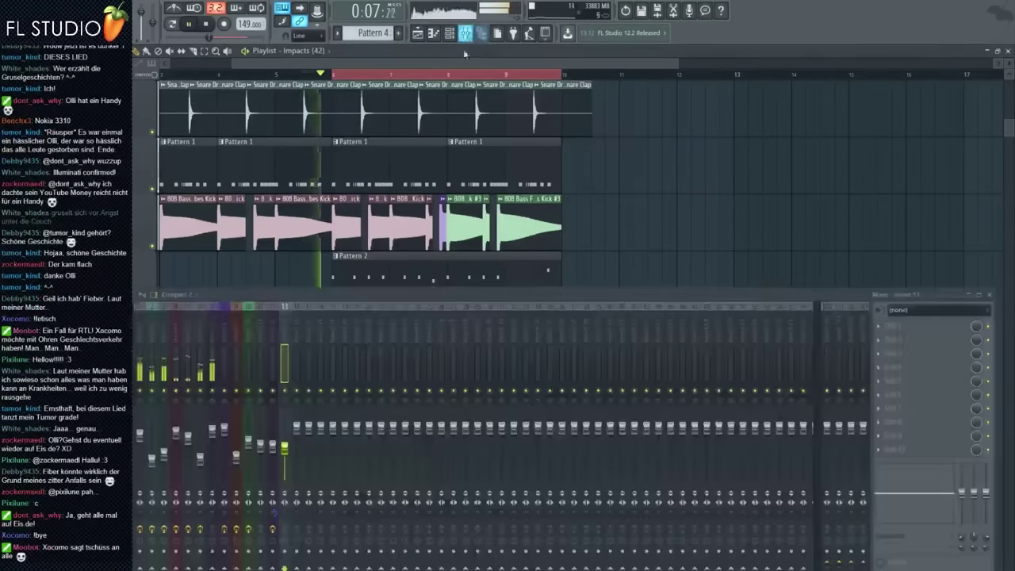
key("space")
key("space")
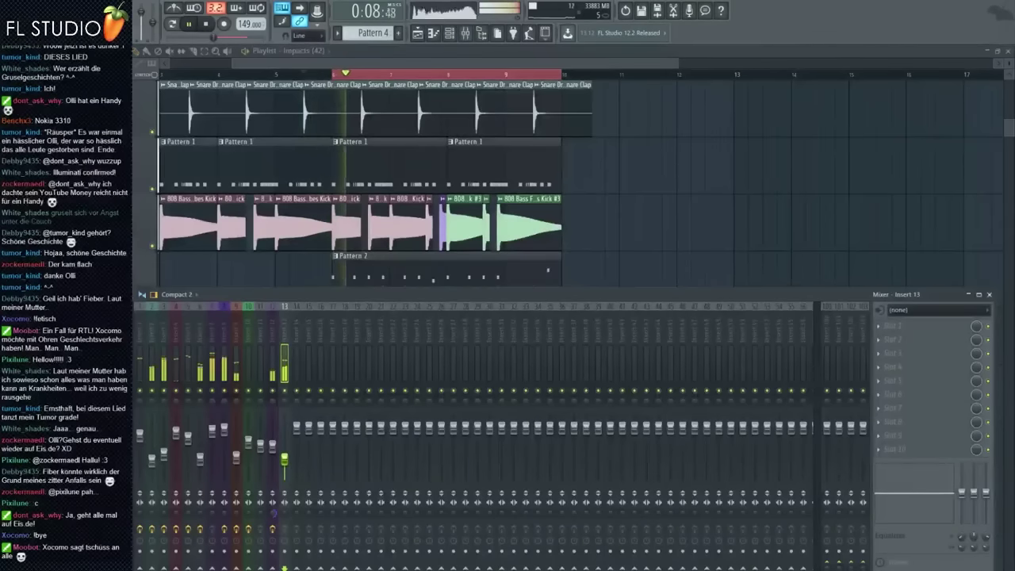
key("F9")
Step: Reopen Pattern 4's melody in the piano roll and add an A#6 half a beat before bar 4 and a G#6 just after it
scroll(446, 322, "up", 1)
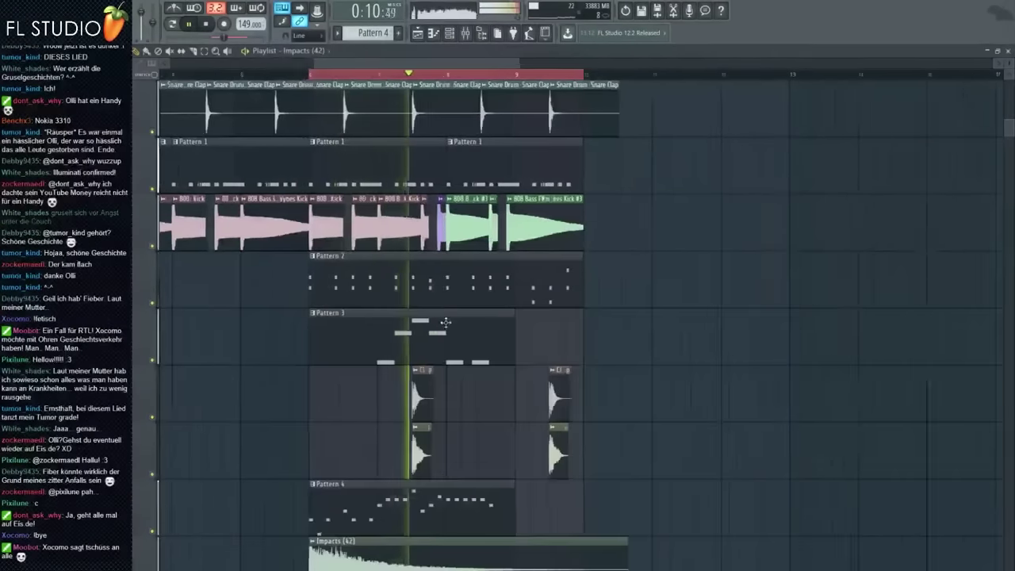
scroll(446, 322, "up", 4)
scroll(436, 310, "down", 3)
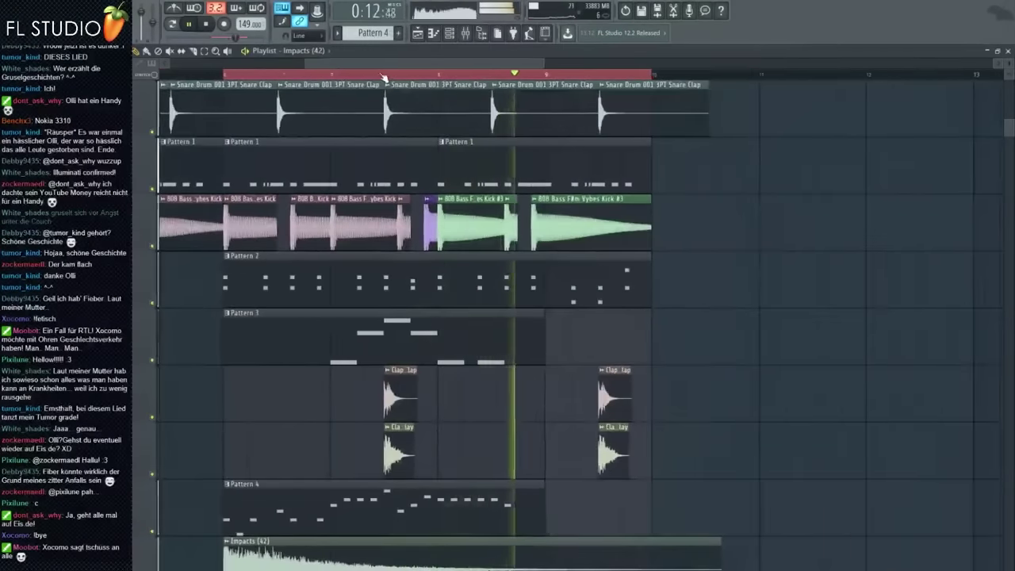
left_click(382, 75)
scroll(465, 333, "down", 2)
double_click(465, 394)
scroll(430, 346, "left", 2)
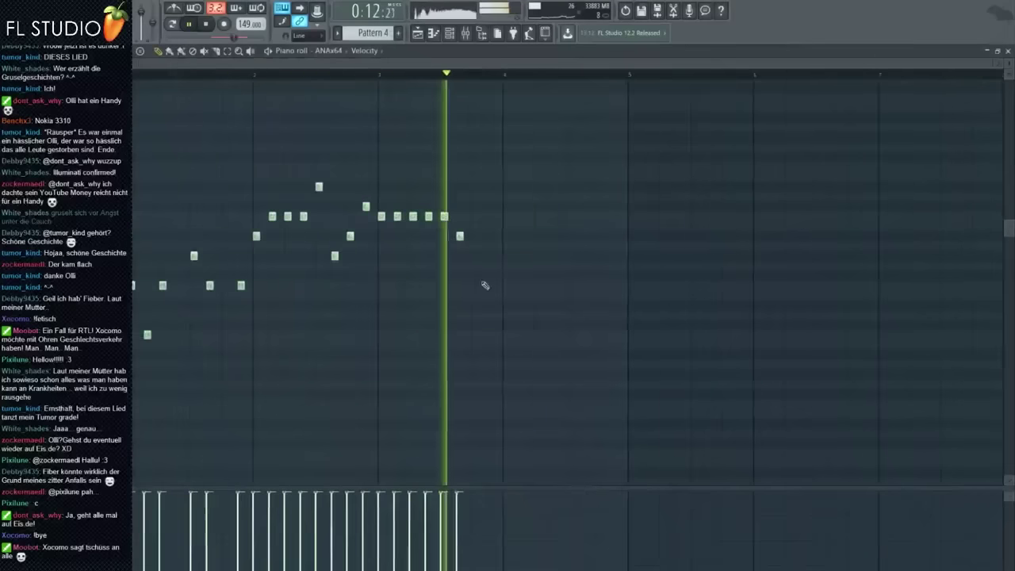
scroll(486, 286, "up", 3)
key("space")
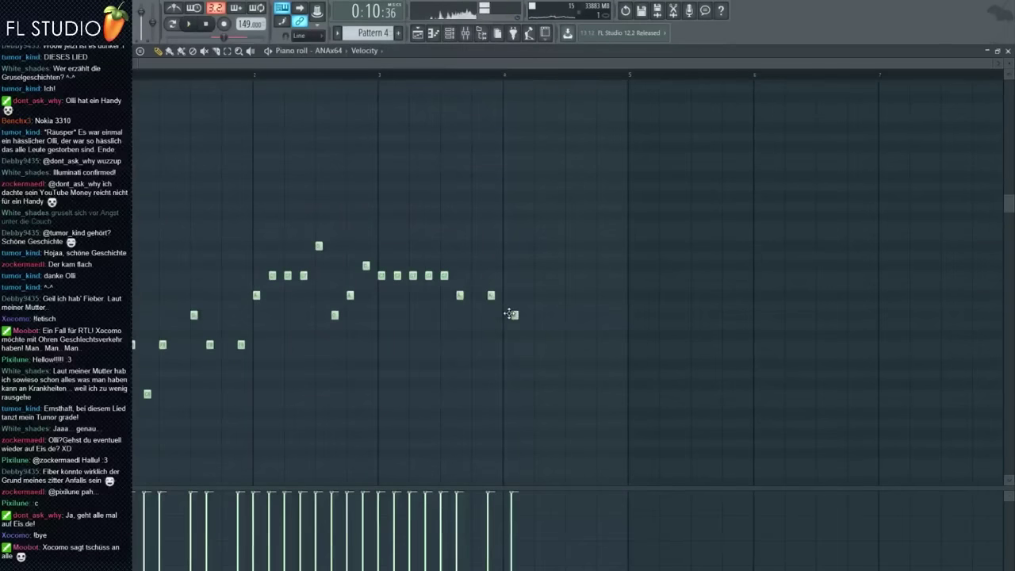
Step: Switch playback to pattern mode and play the extended melody on its own
left_click(382, 76)
key("l")
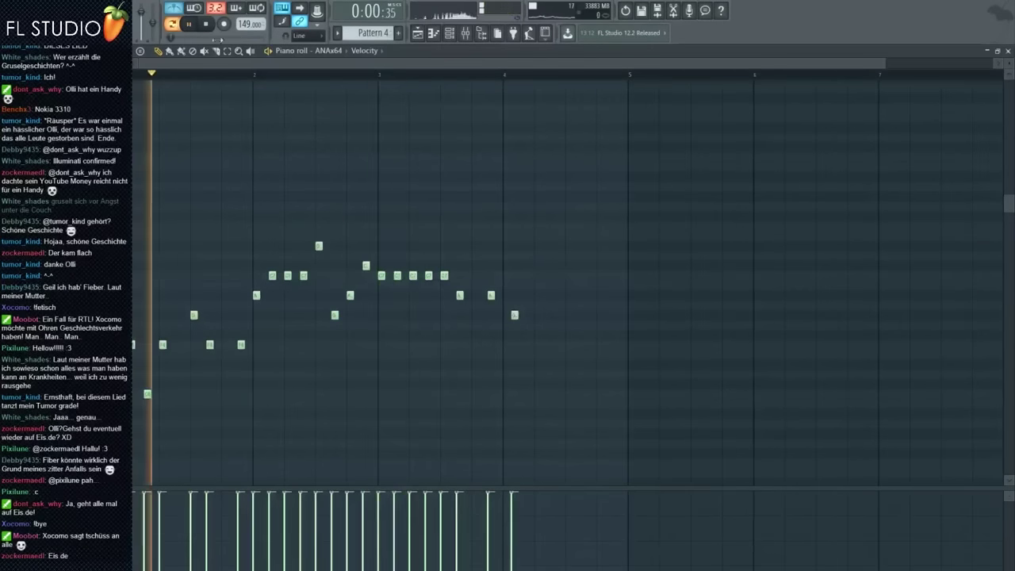
scroll(522, 243, "up", 2)
scroll(507, 255, "down", 2)
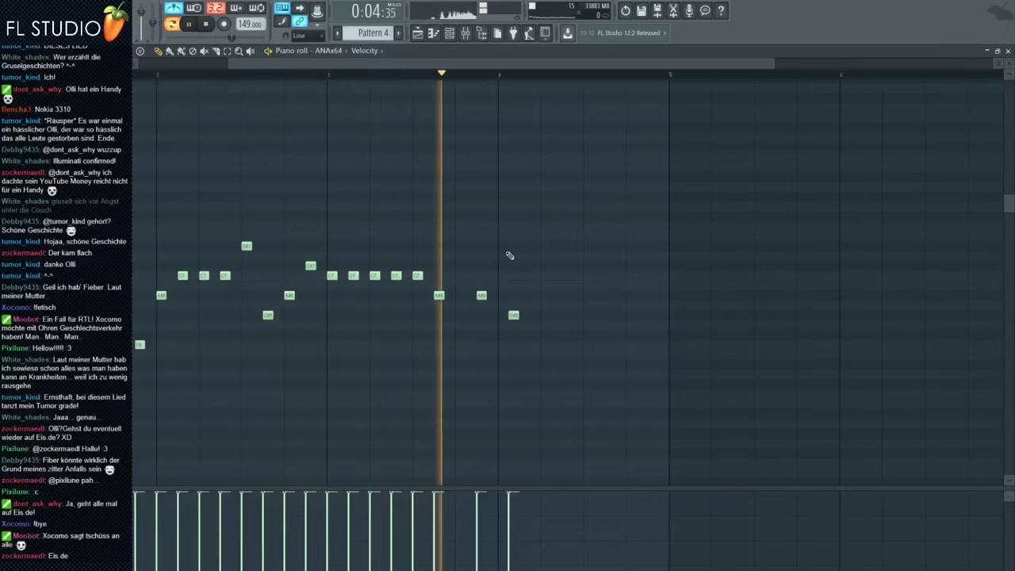
key("space")
Step: Move the last G#6 note to half a beat after the start of bar 4
left_click_drag(515, 315, 536, 317)
left_click(414, 75)
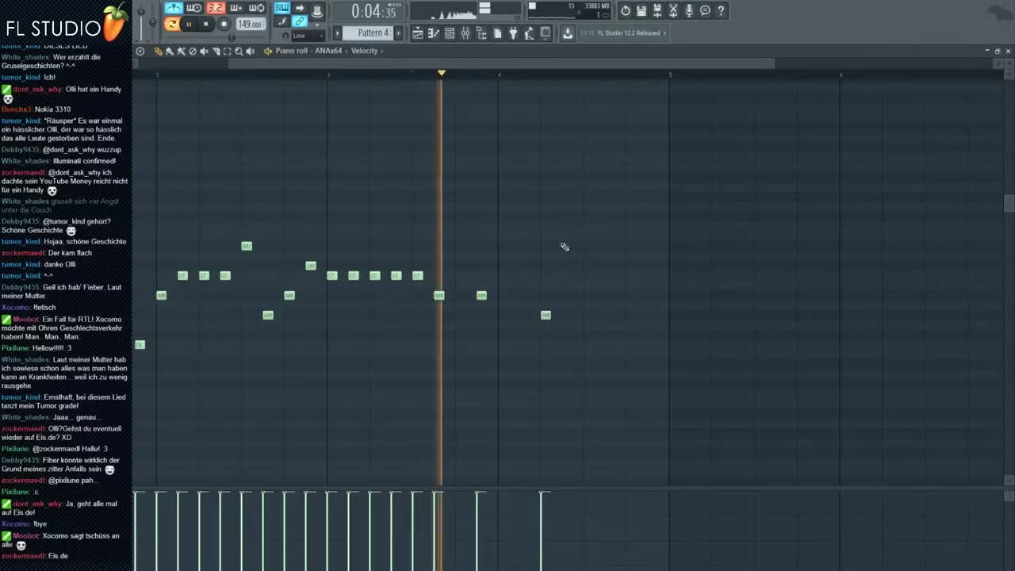
scroll(551, 315, "up", 4)
left_click_drag(532, 315, 498, 315)
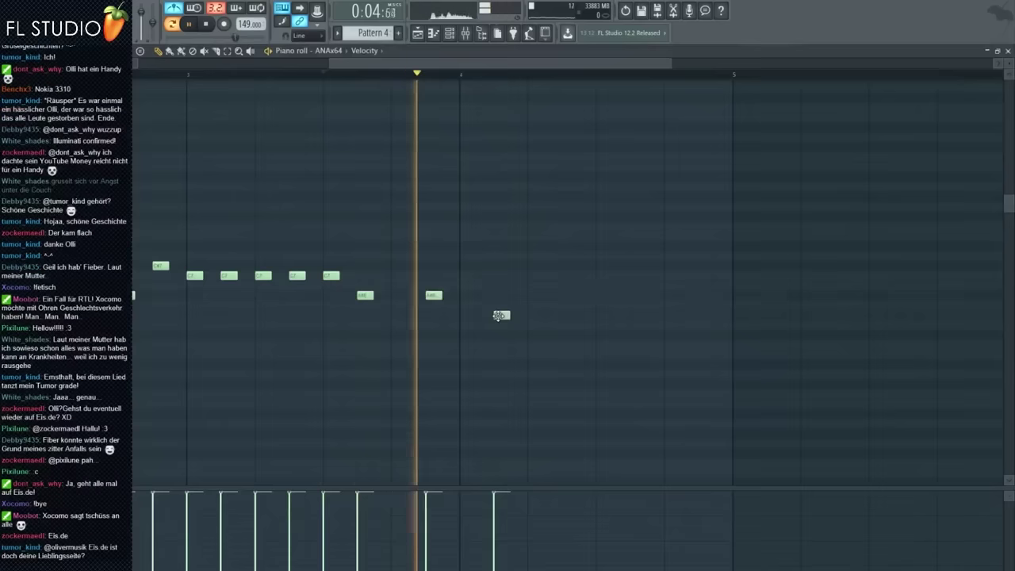
Step: Add a short F6 note on the second beat of bar 4 and play the melody
key("space")
left_click(537, 335)
key("space")
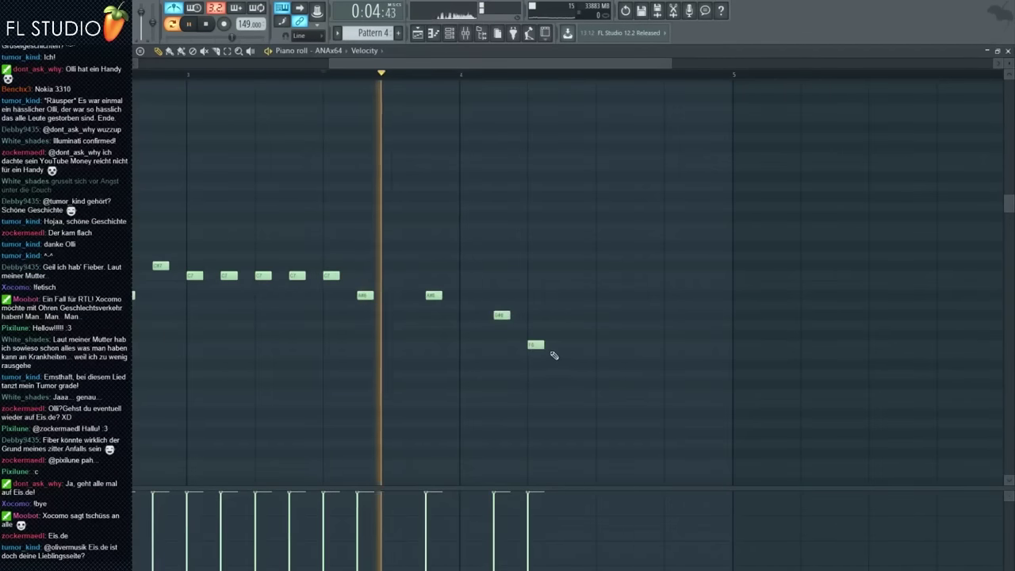
Step: Add a short C#6 note half a beat after the F6 in bar 4 of the Pattern 4 melody
key("space")
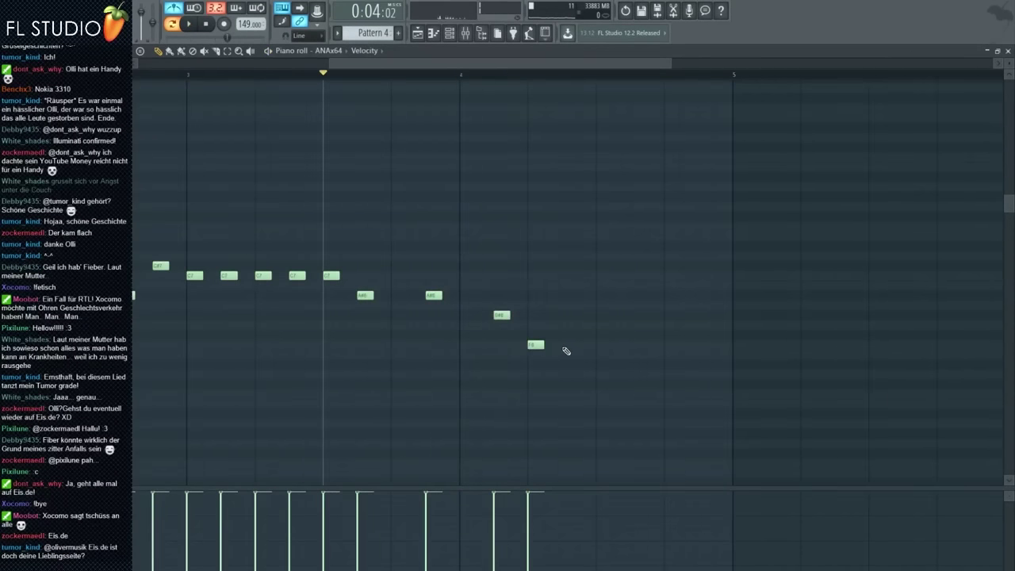
scroll(475, 124, "down", 3)
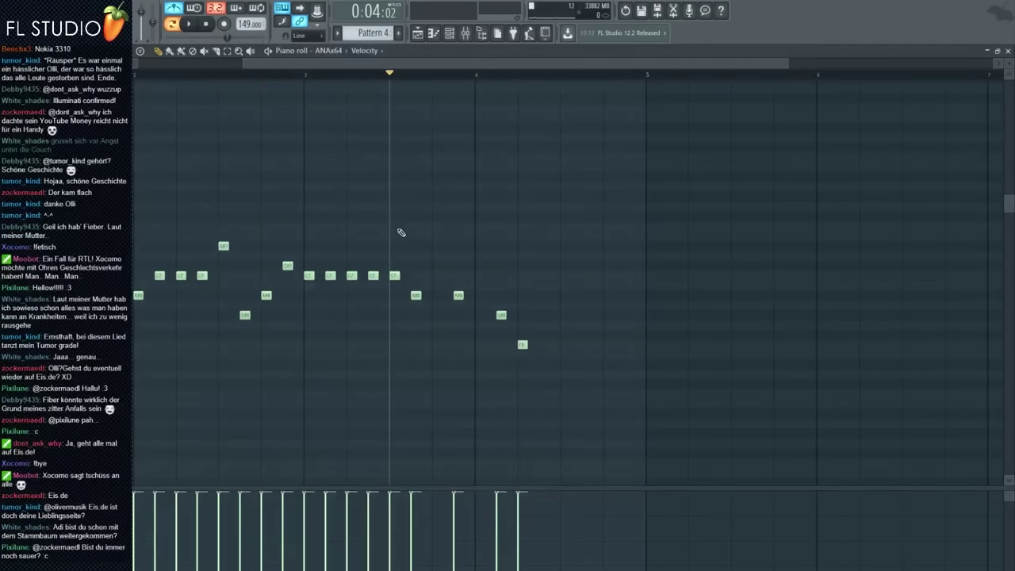
scroll(401, 232, "up", 3)
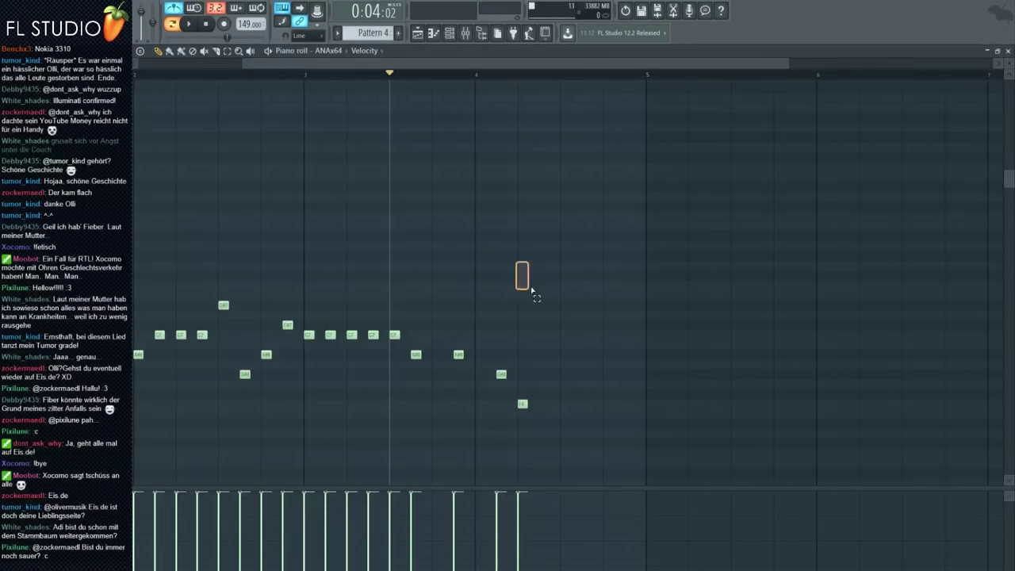
scroll(494, 262, "up", 3)
scroll(358, 175, "down", 3)
scroll(376, 188, "up", 1)
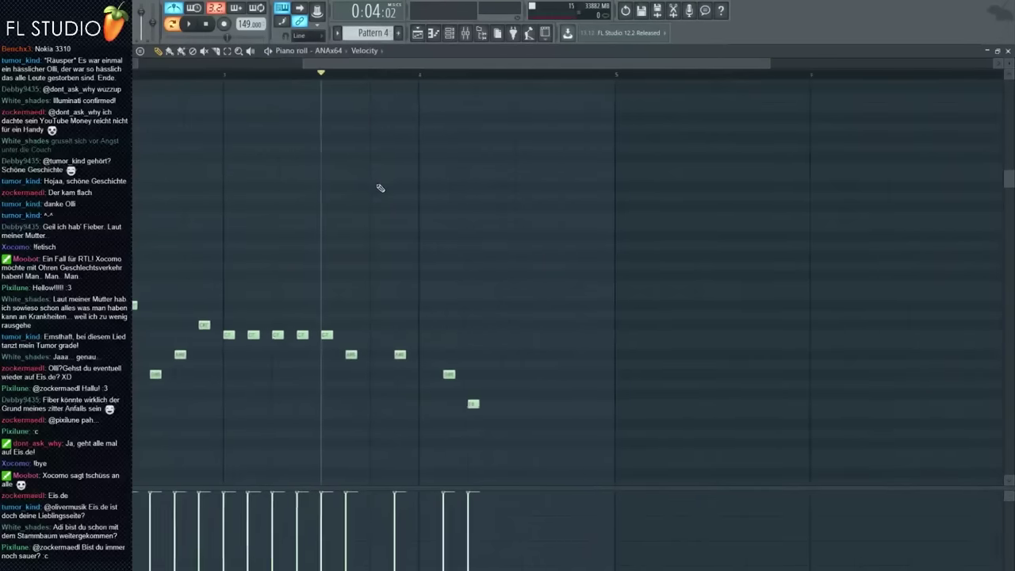
scroll(385, 204, "up", 2)
key("space")
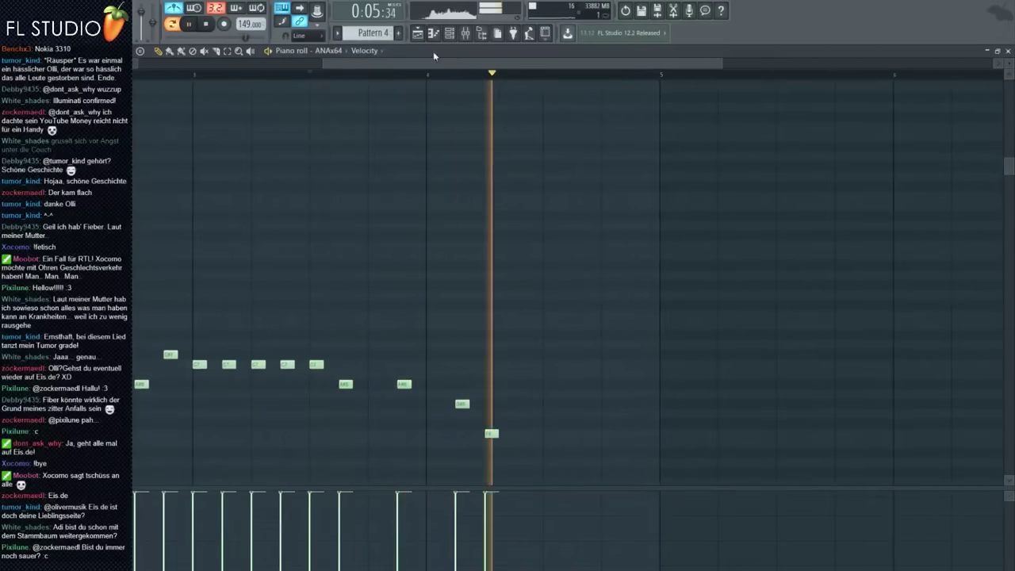
left_click(520, 474)
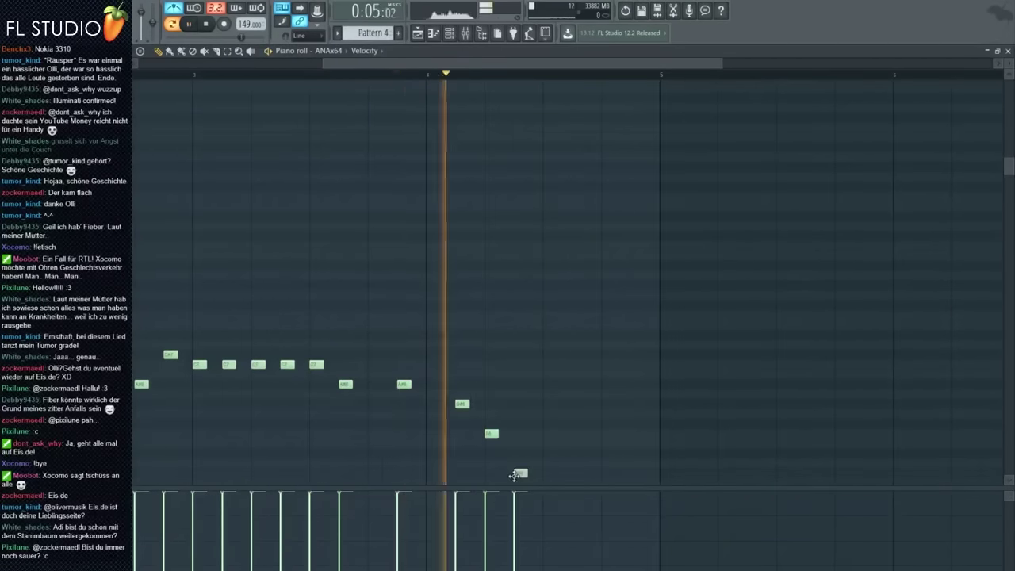
Step: Add a short A#5 note on the third beat of bar 4 and play the melody
scroll(524, 452, "down", 3)
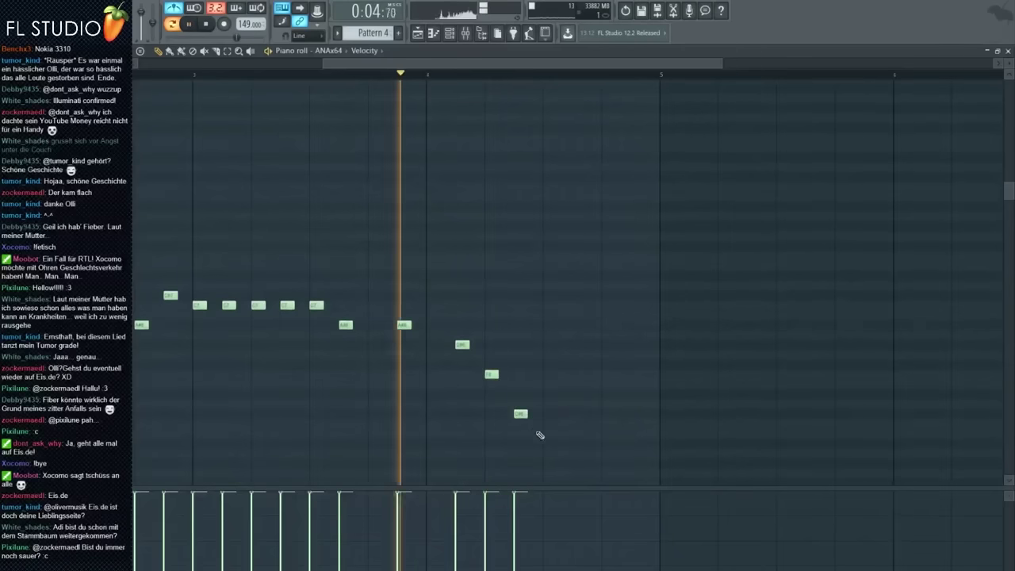
left_click(544, 442)
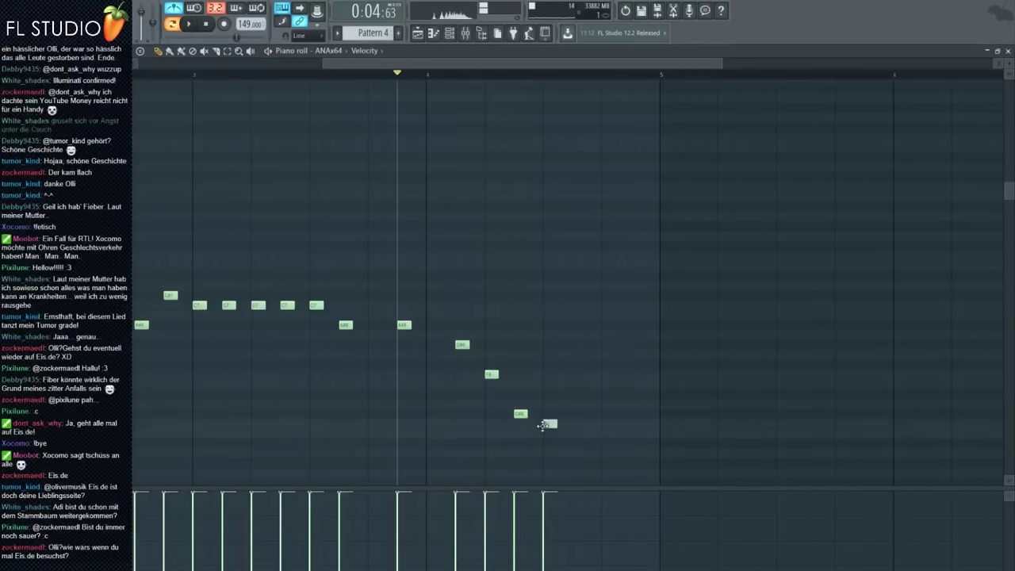
left_click_drag(542, 426, 544, 446)
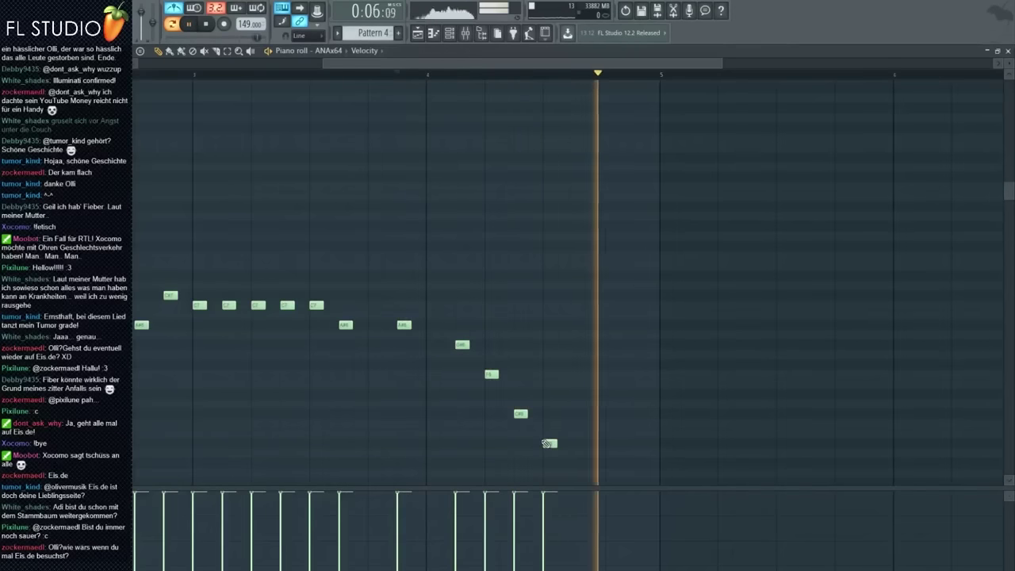
key("space")
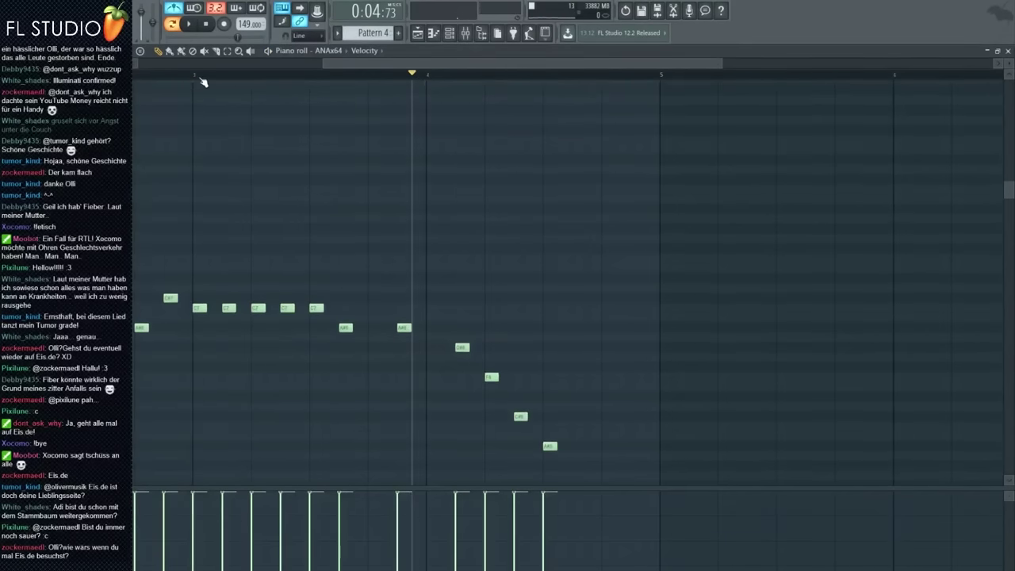
key("space")
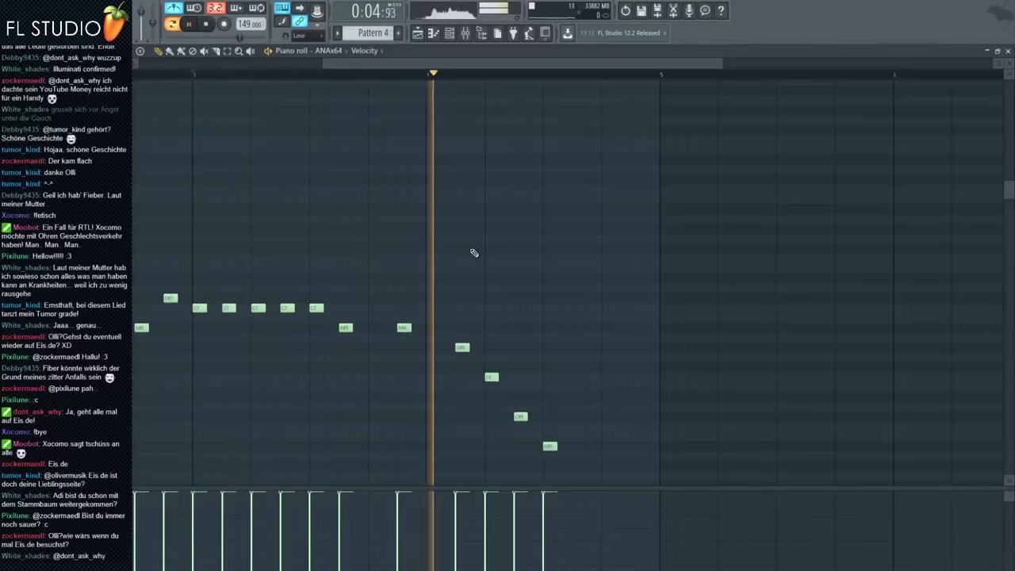
Step: Move the last note up to F6, a quarter beat before the fourth beat of bar 4, and delete the C#6
left_click_drag(550, 446, 591, 376)
key("space")
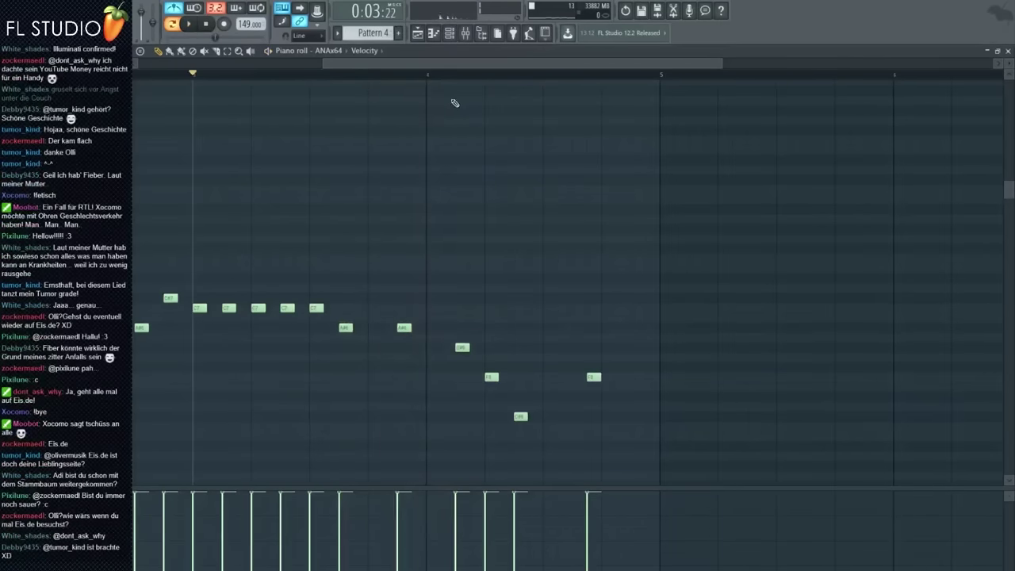
key("space")
right_click(520, 416)
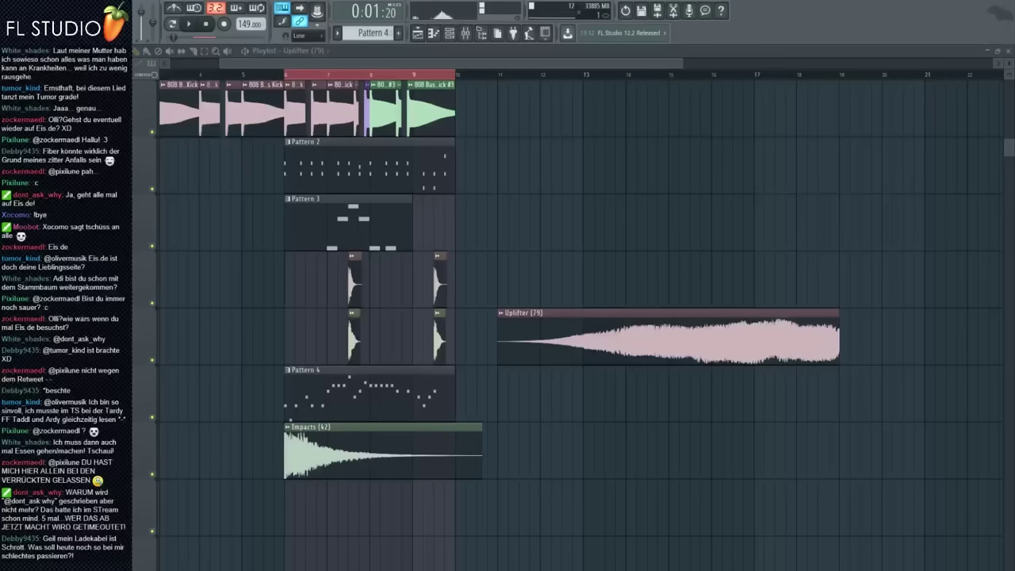
Step: Move the uplifter clip so it leads into bar 6 of the playlist and route its channel to mixer track 14
left_click_drag(566, 330, 252, 343)
scroll(249, 282, "up", 3)
double_click(384, 339)
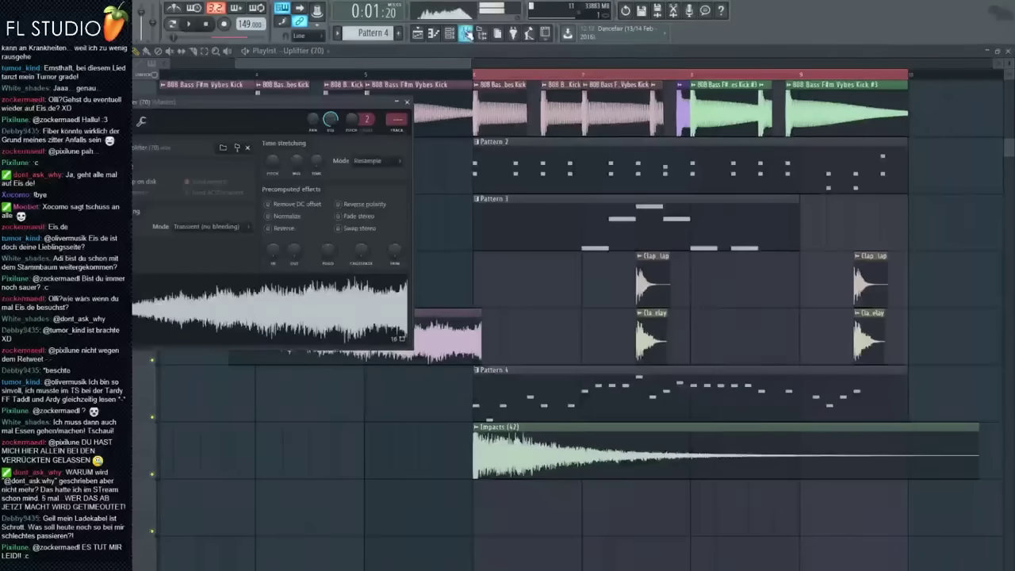
left_click(466, 34)
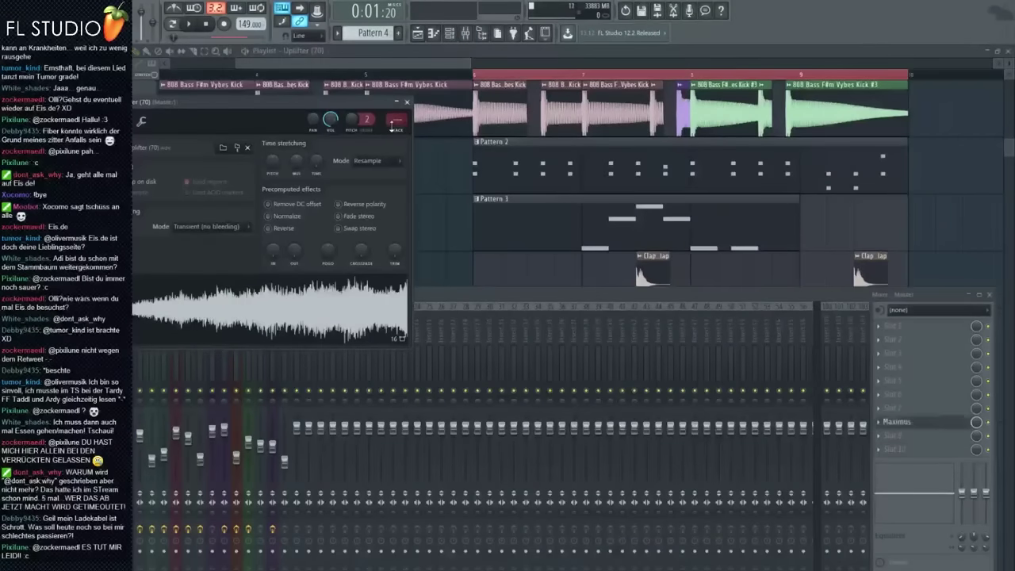
left_click_drag(396, 118, 396, 110)
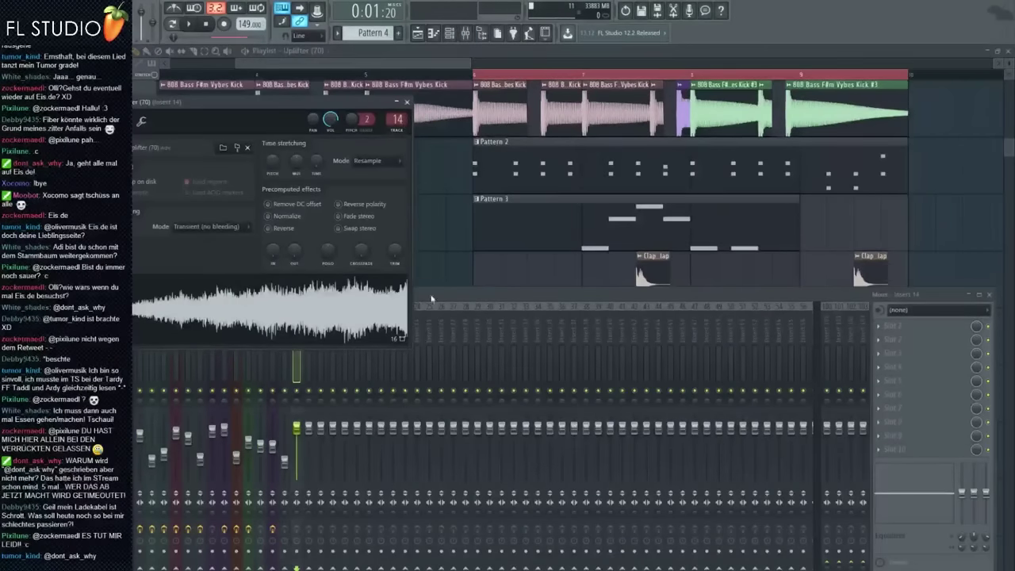
left_click_drag(432, 299, 426, 298)
key("space")
key("F5")
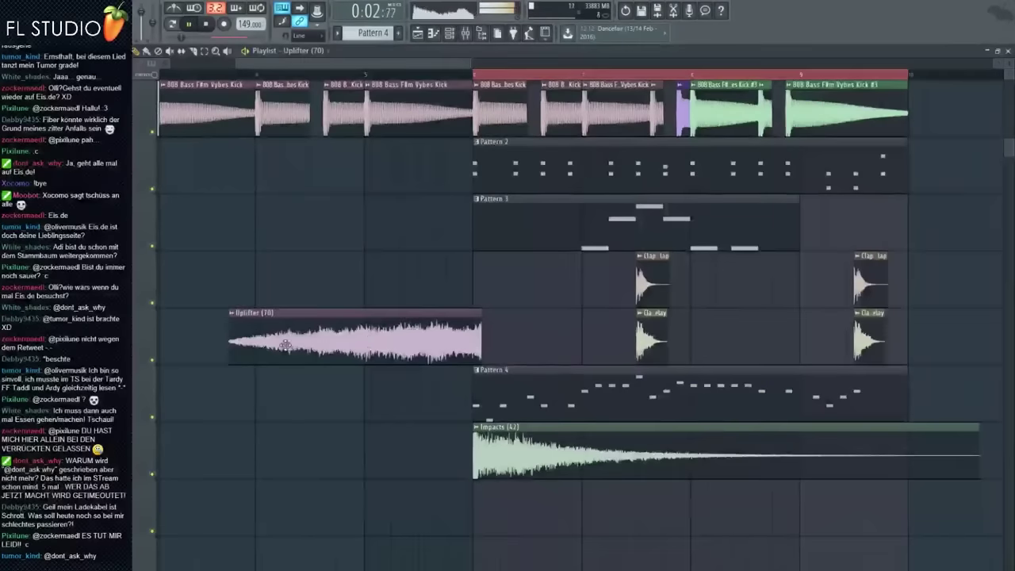
Step: Time-stretch the Uplifter (70) sample to one bar and place its clip from bar 5 to exactly the start of bar 6
scroll(284, 345, "up", 3)
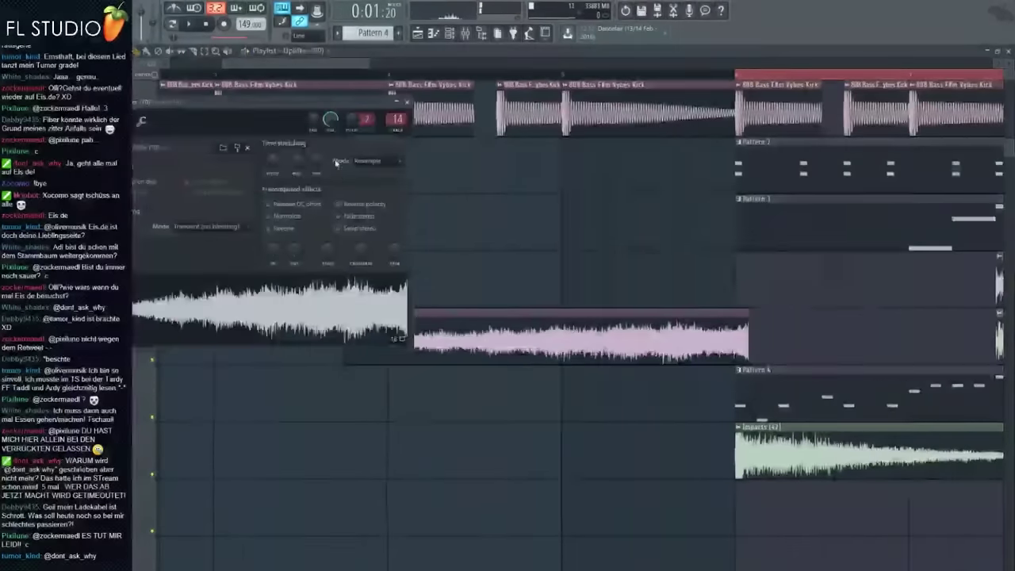
left_click_drag(317, 161, 316, 146)
left_click_drag(498, 337, 729, 337)
key("space")
scroll(730, 336, "up", 5)
left_click_drag(801, 345, 698, 342)
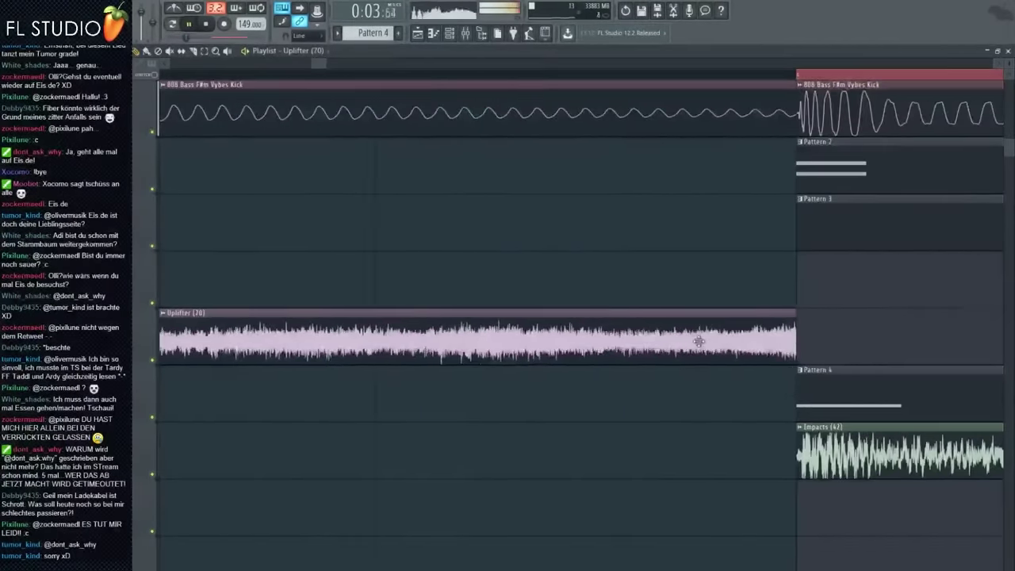
scroll(644, 328, "down", 5)
scroll(577, 304, "down", 4)
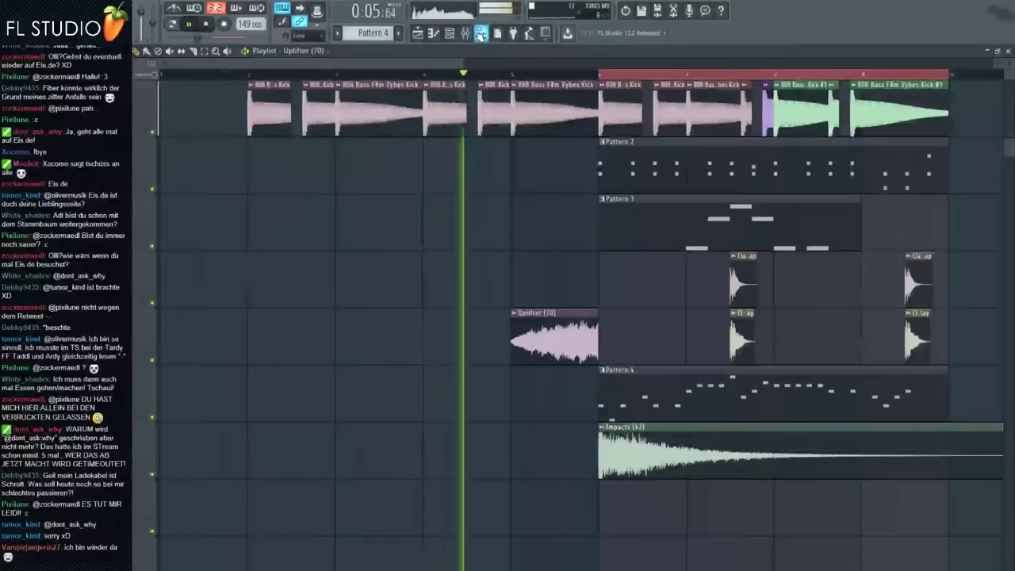
Step: Check the uplifter's level in the mixer during playback and load Fruity Reeverb 2 into slot 4 of insert 14
left_click(480, 35)
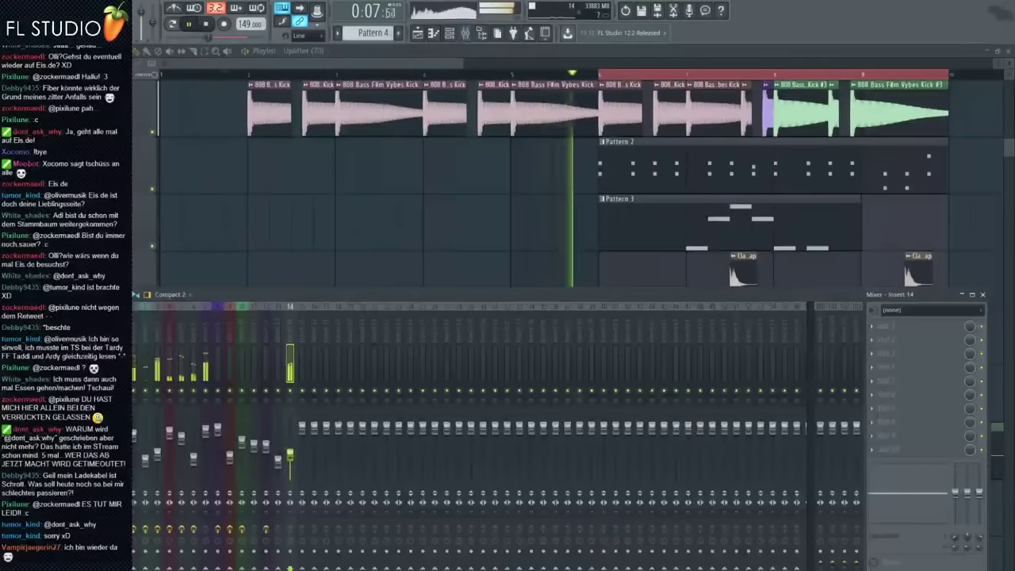
left_click(470, 35)
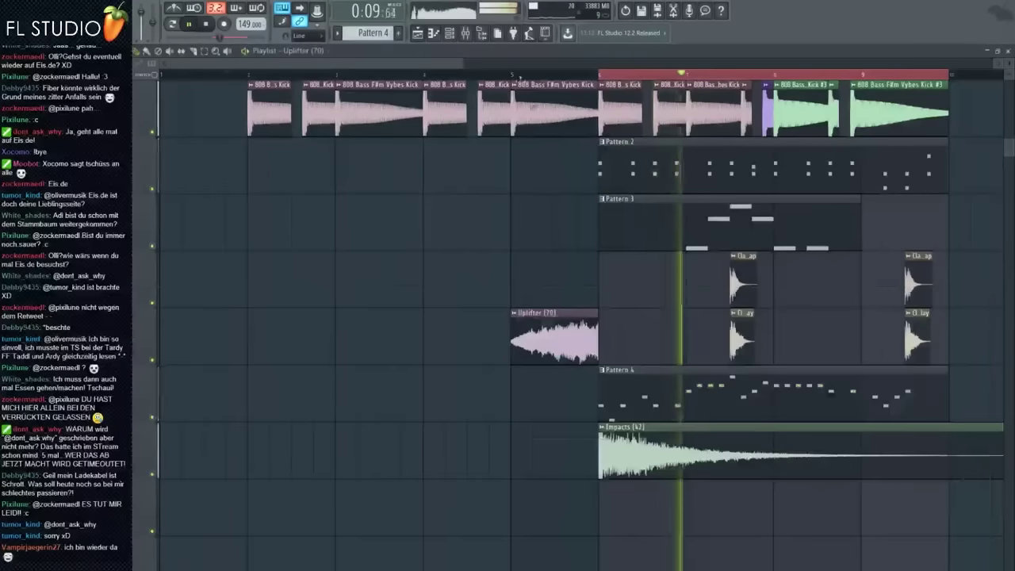
left_click(471, 35)
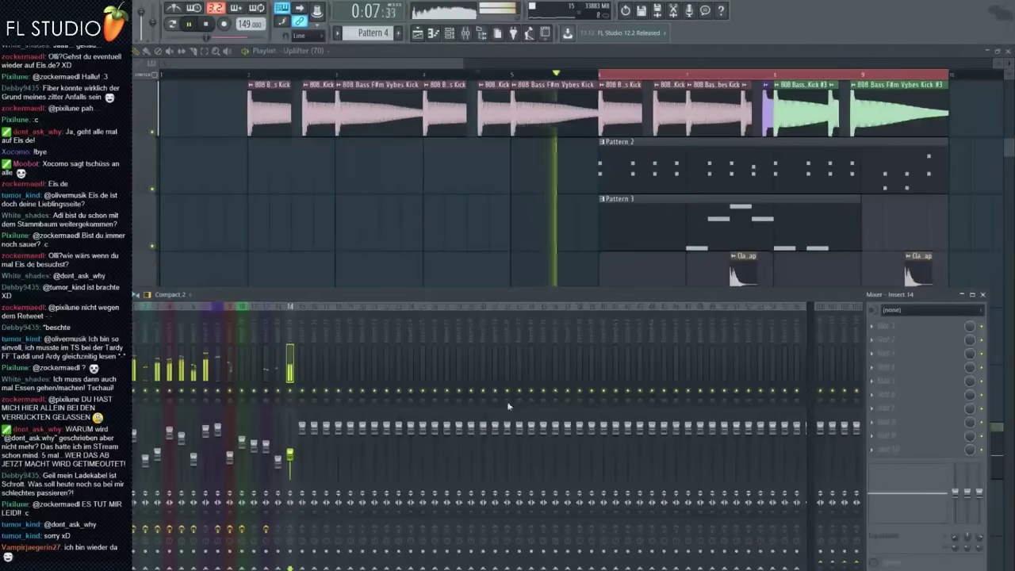
key("space")
key("F8")
left_click_drag(57, 310, 923, 369)
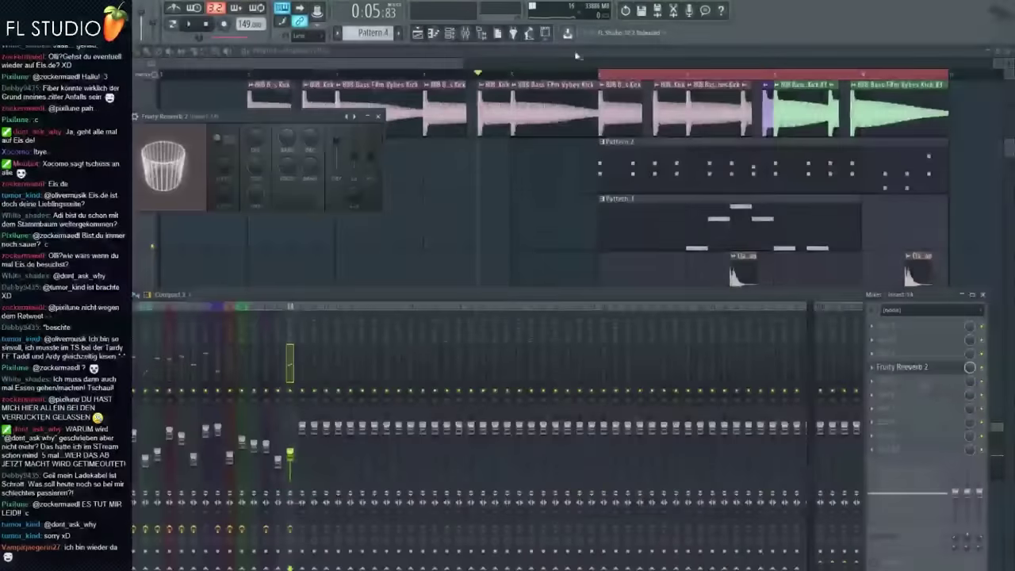
Step: Loop bar 5 of the playlist to hear the uplifter and open its Fruity Reeverb 2 settings
left_click_drag(600, 75, 403, 75)
key("space")
left_click(470, 35)
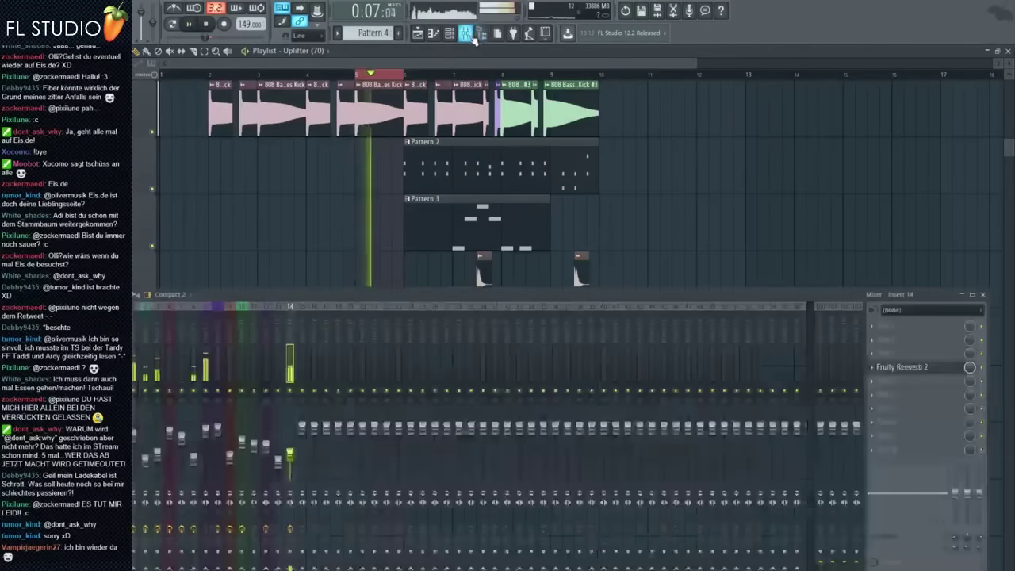
left_click(896, 368)
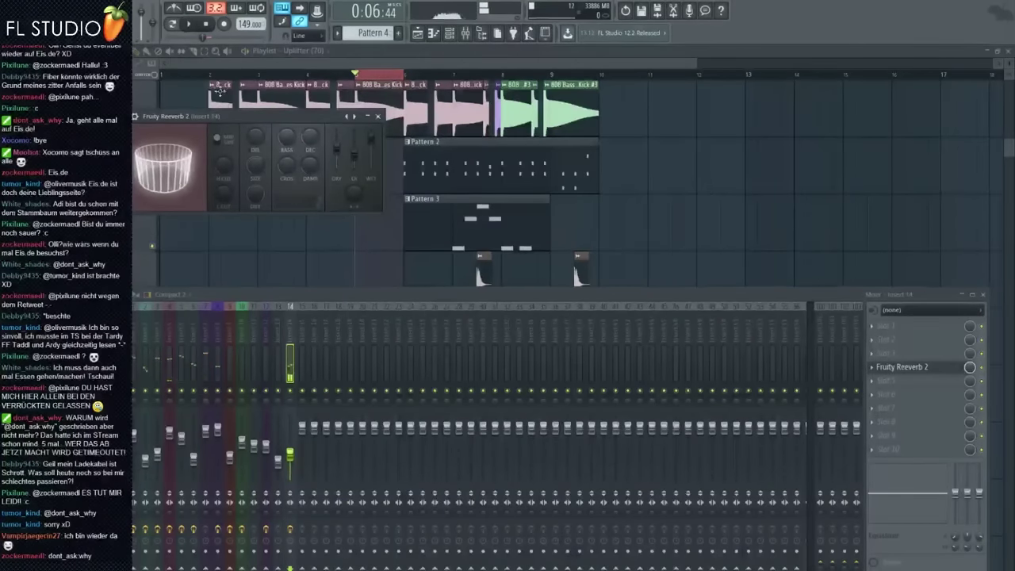
Step: Play the arrangement from bar 2, look over the drum tracks and replay the transition just before bar 6
left_click(210, 74)
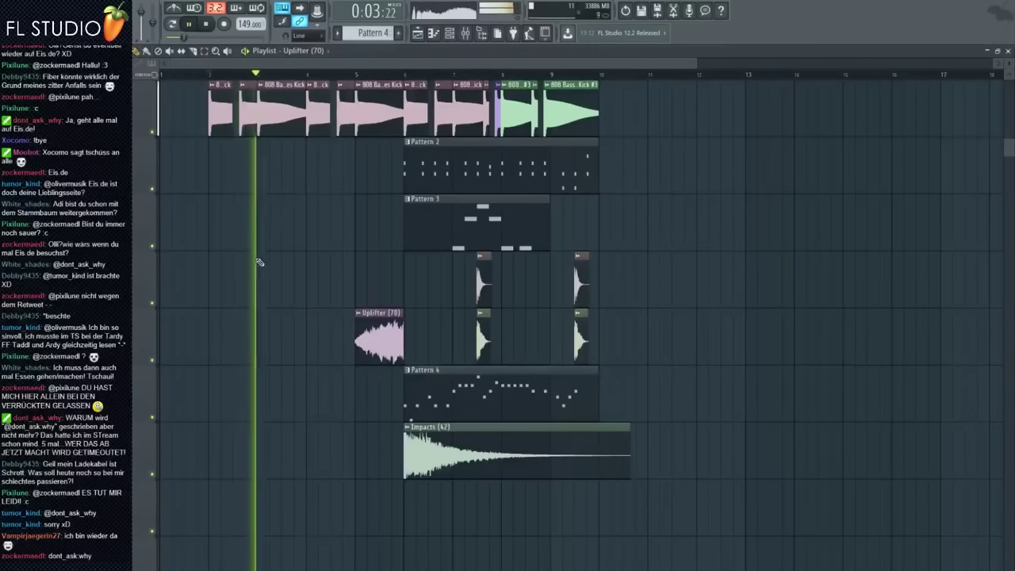
scroll(258, 262, "up", 3)
scroll(365, 370, "up", 2)
scroll(385, 379, "down", 1)
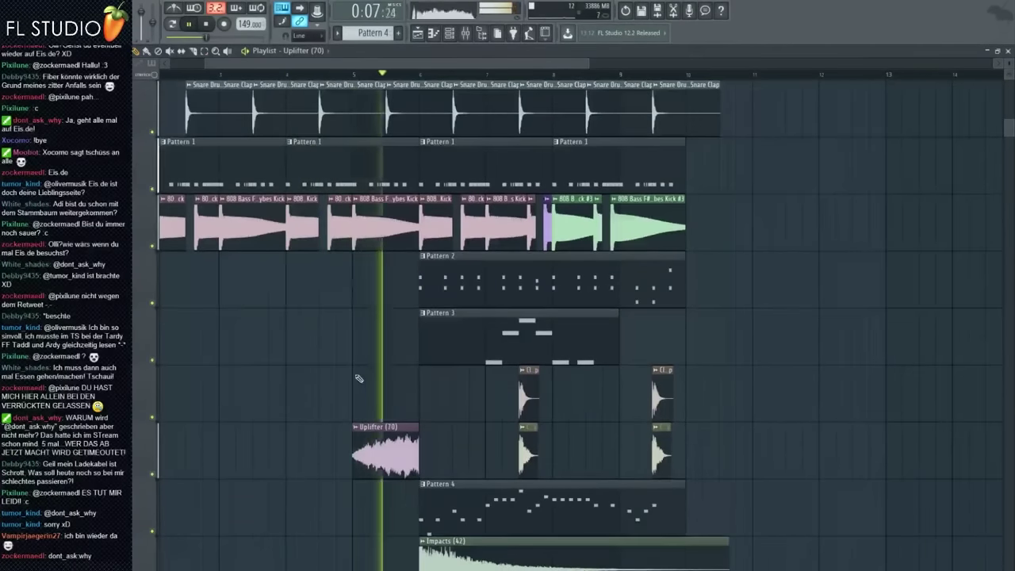
scroll(365, 380, "up", 1)
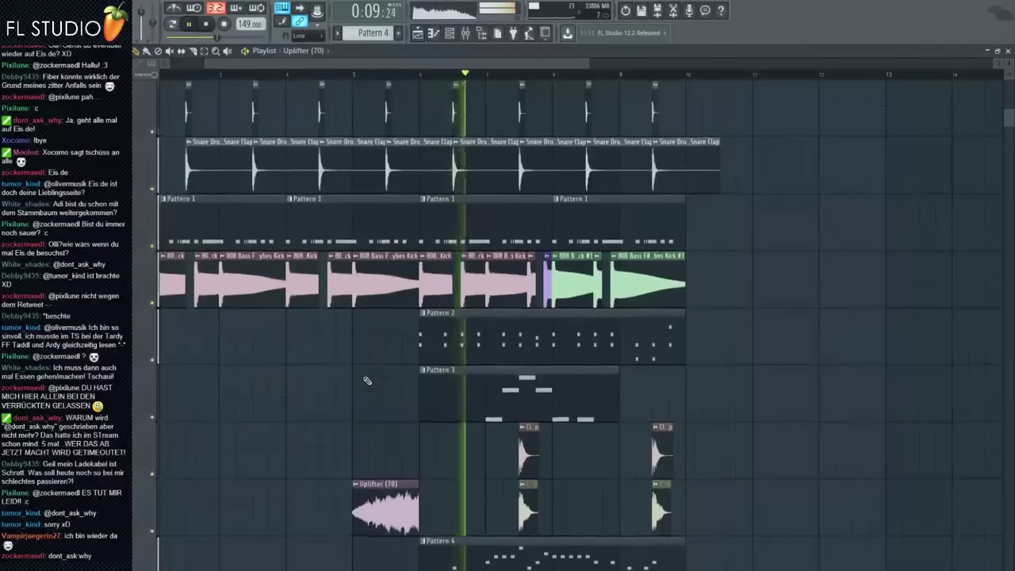
scroll(368, 381, "up", 2)
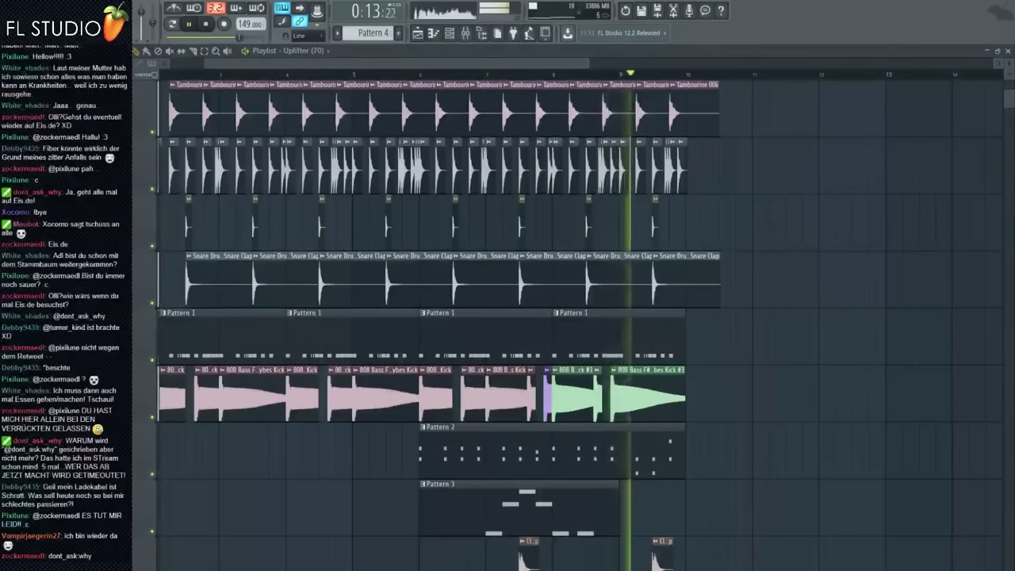
scroll(420, 317, "down", 4)
left_click(396, 75)
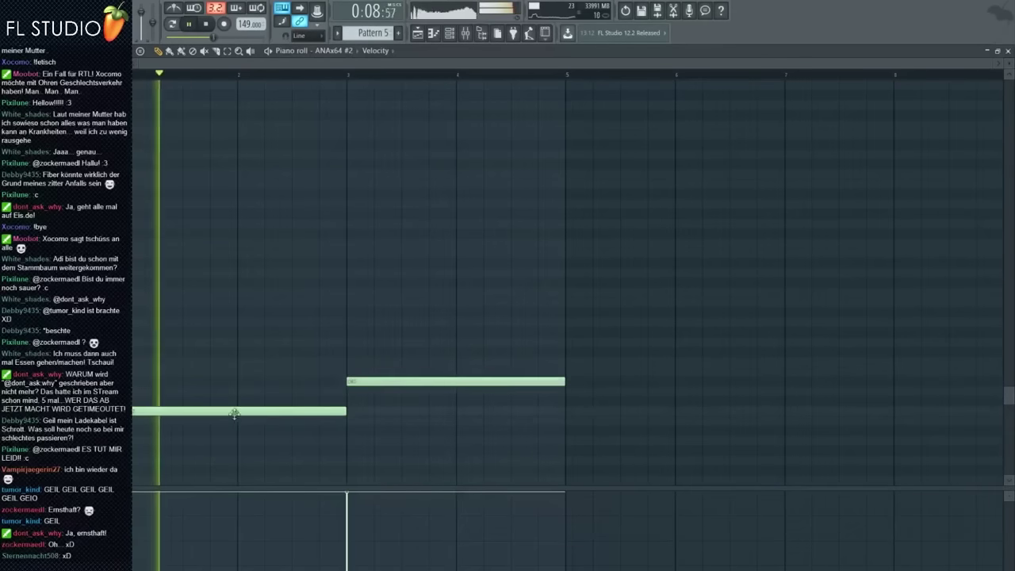
Step: Add a copy of Pattern 5's first two-bar note one octave higher
left_click_drag(169, 303, 169, 291)
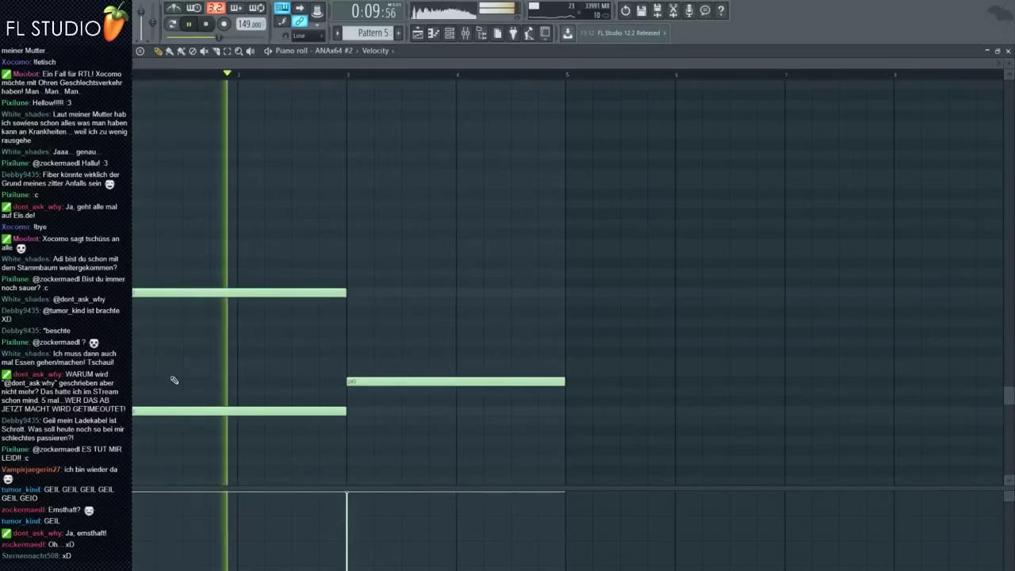
right_click(181, 410)
key("space")
Step: Raise Pattern 5's first two-bar notes by five semitones and delete the upper octave copy
left_click_drag(285, 294, 268, 241)
left_click(253, 363)
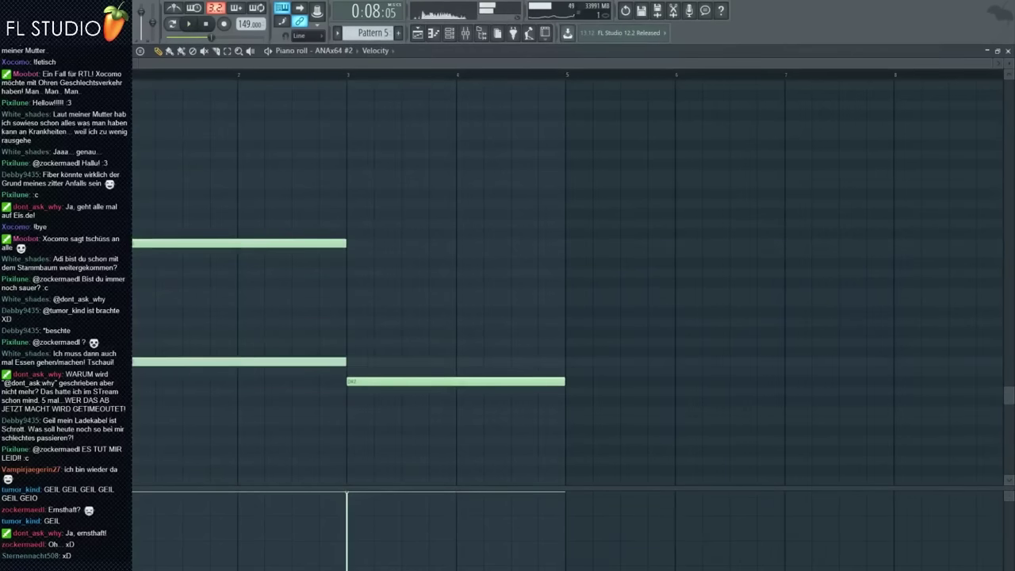
right_click(290, 243)
key("space")
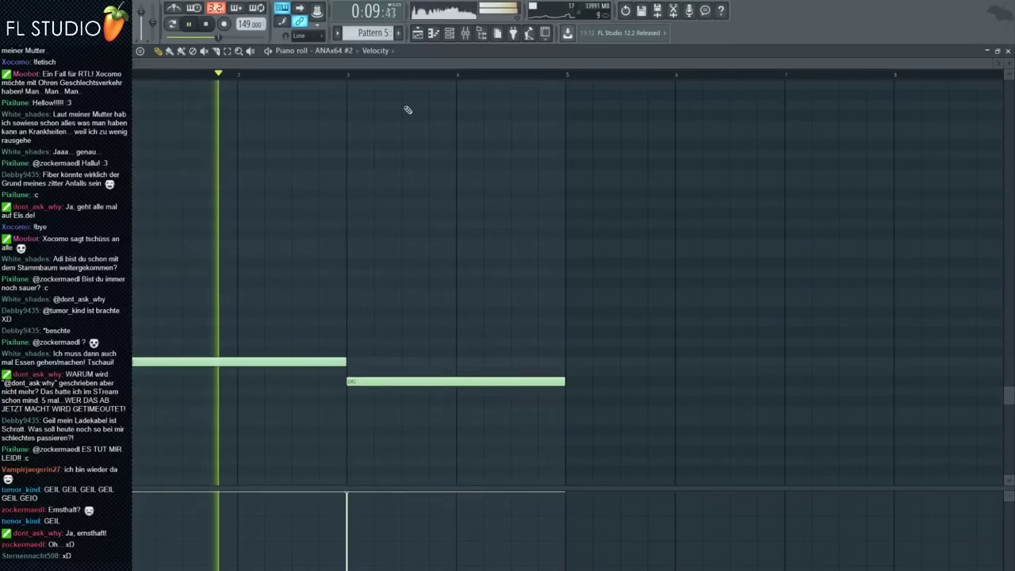
key("F9")
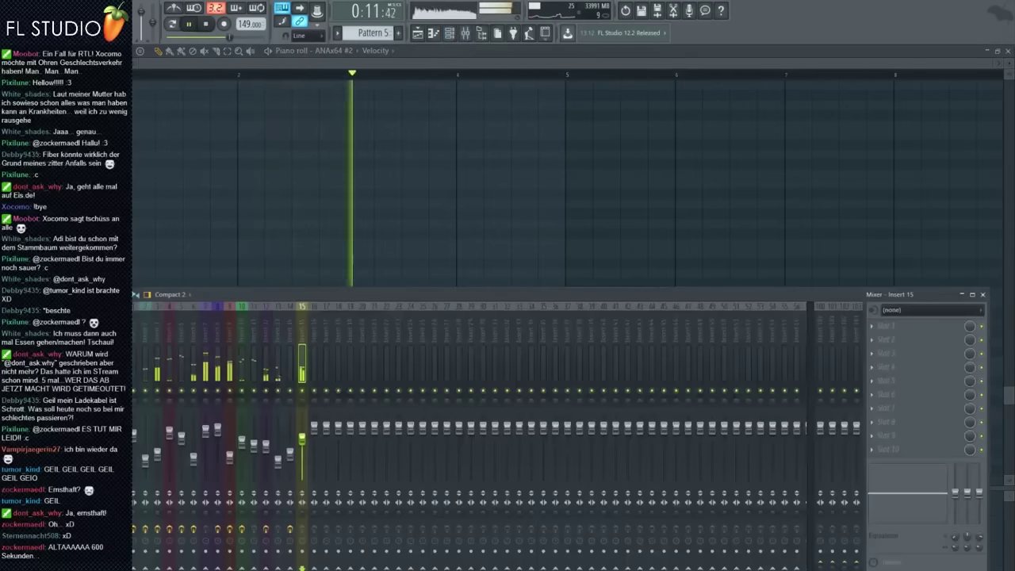
Step: Replace Pattern 5's opening note with a lower two-bar note starting at bar 1 and play it back
key("F9")
key("space")
left_click_drag(376, 380, 146, 408)
key("space")
right_click(166, 362)
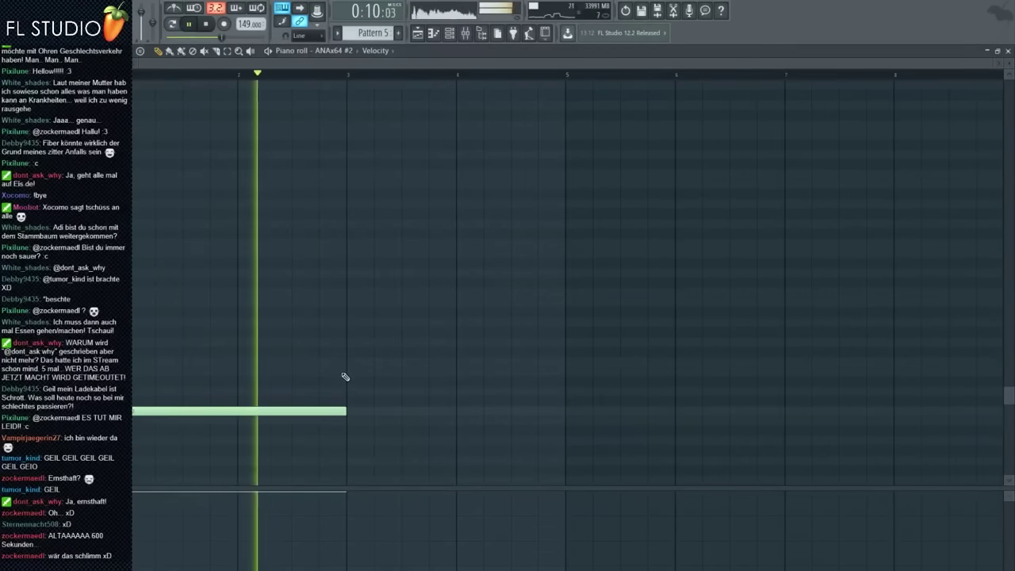
key("space")
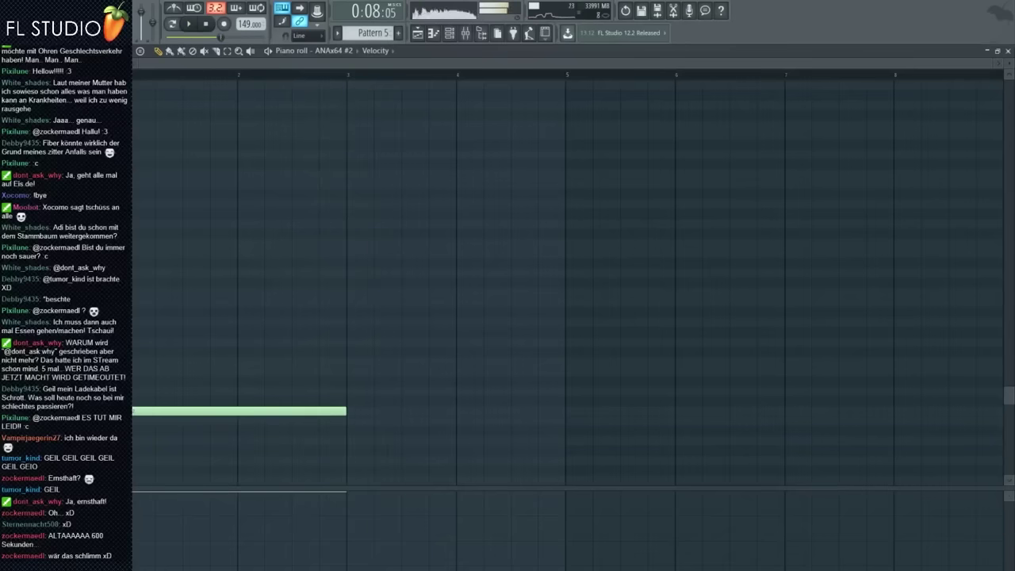
key("space")
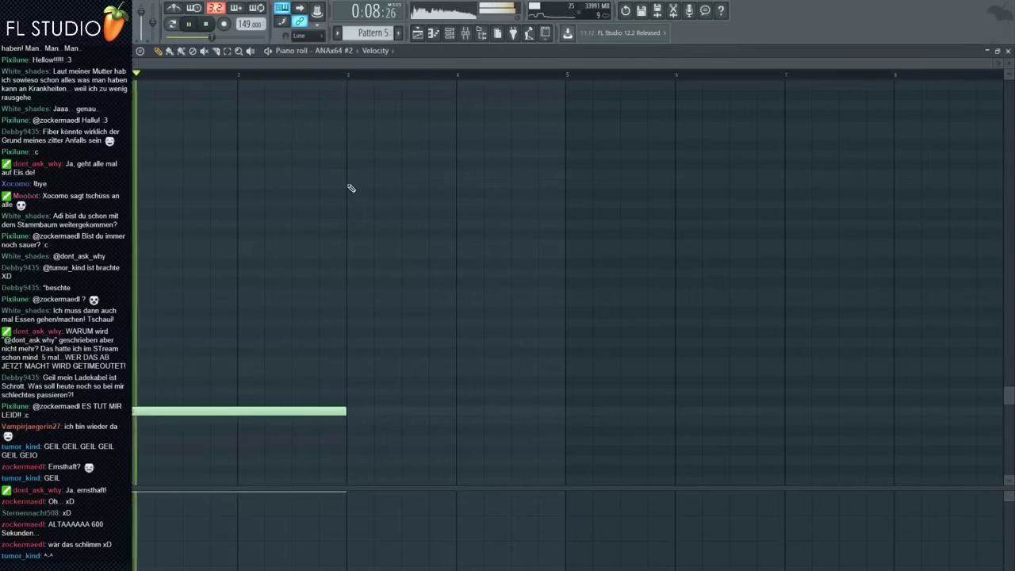
Step: Add a two-bar note at bar 3 of Pattern 5, raise the opening two-bar note by five semitones and listen to the result
left_click_drag(328, 382, 333, 298)
key("space")
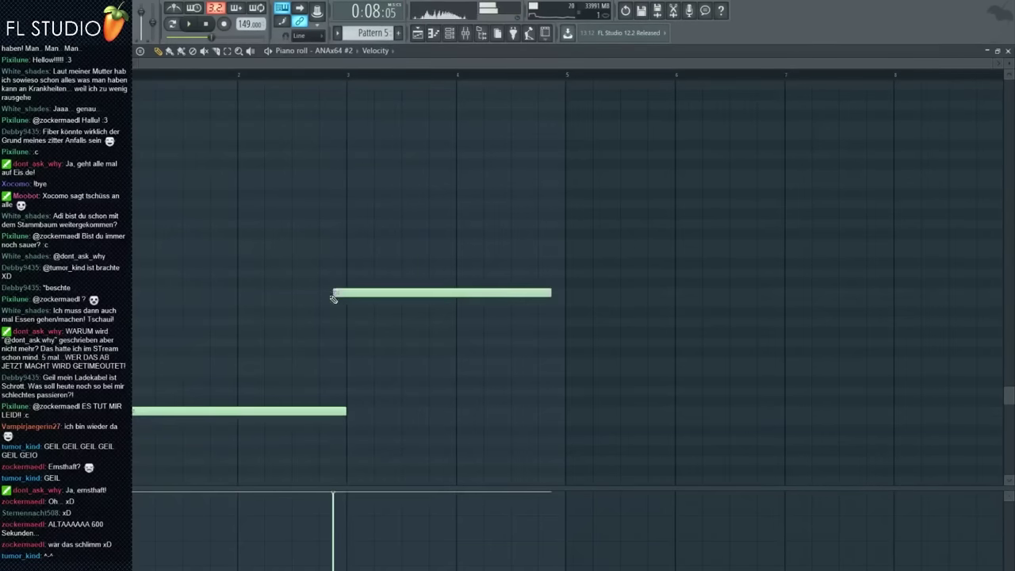
left_click_drag(185, 412, 169, 355)
key("space")
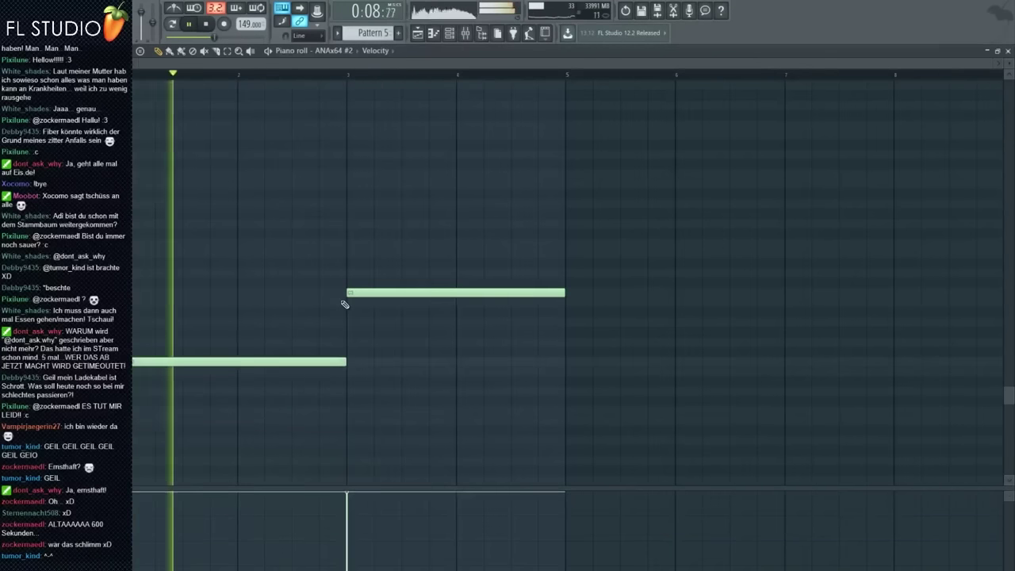
key("space")
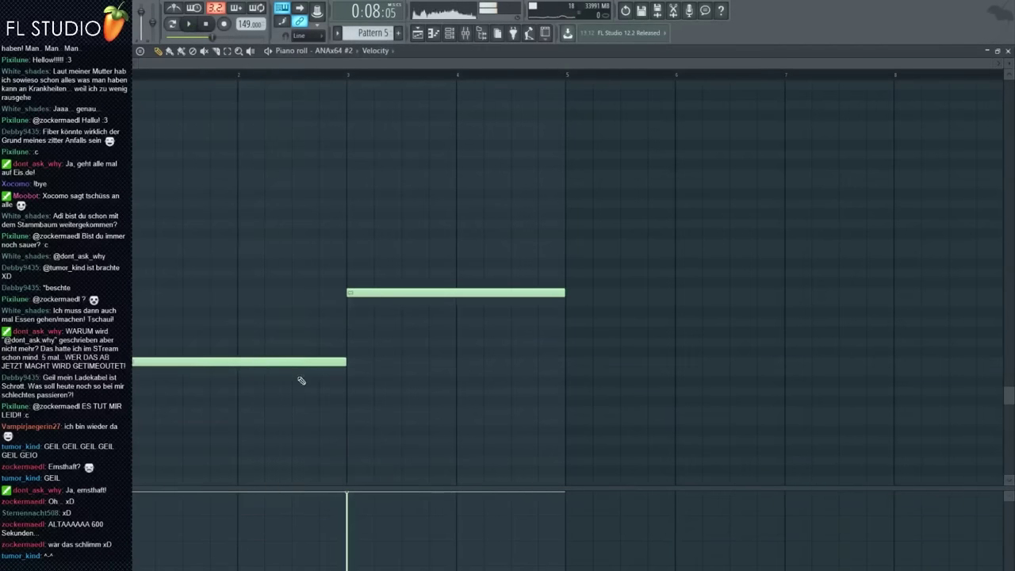
Step: Lengthen the third of Pattern 5's short rising notes so it ends at bar 2
scroll(135, 361, "up", 3)
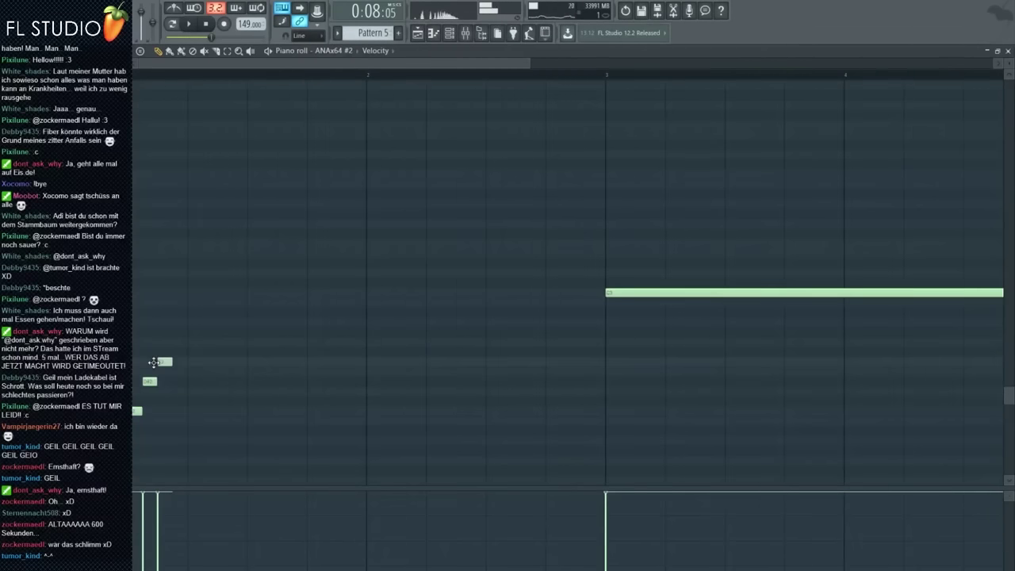
key("space")
scroll(135, 362, "up", 2)
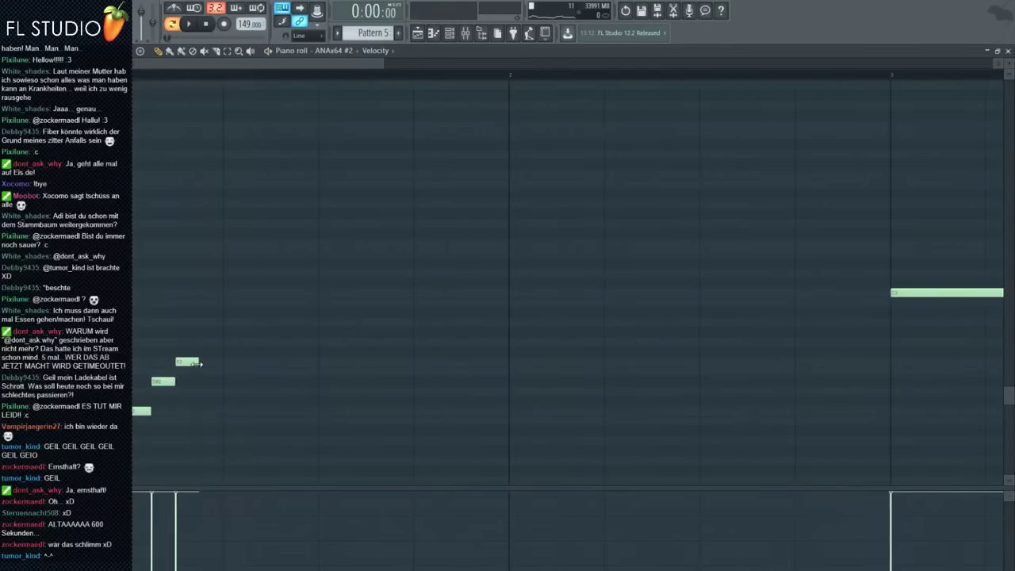
left_click_drag(199, 362, 498, 367)
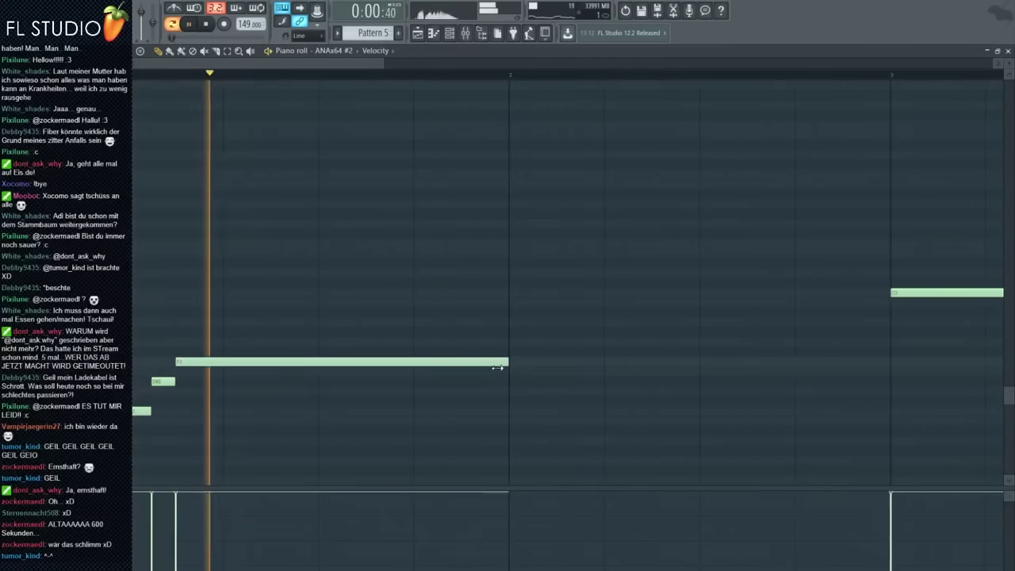
Step: Play Pattern 5 within the arrangement, then lengthen its third note so it ends at bar 3
left_click(418, 33)
key("l")
key("space")
key("space")
scroll(502, 511, "down", 2)
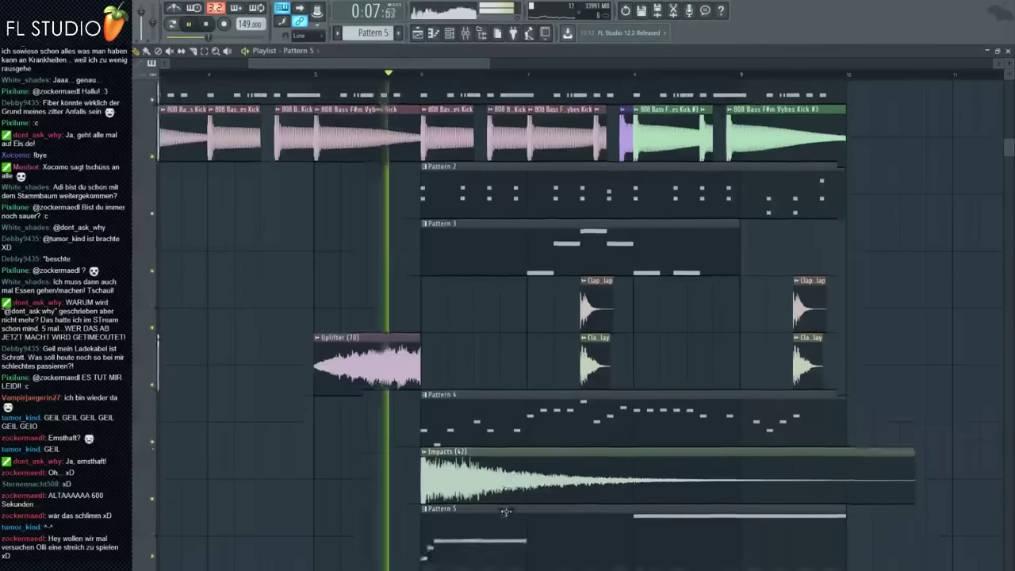
double_click(492, 508)
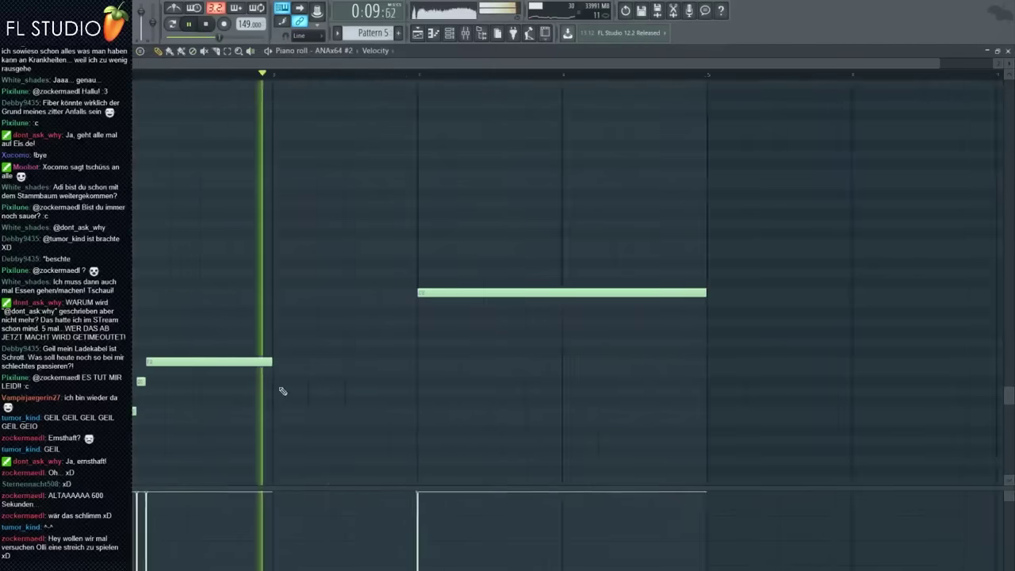
left_click_drag(357, 367, 361, 364)
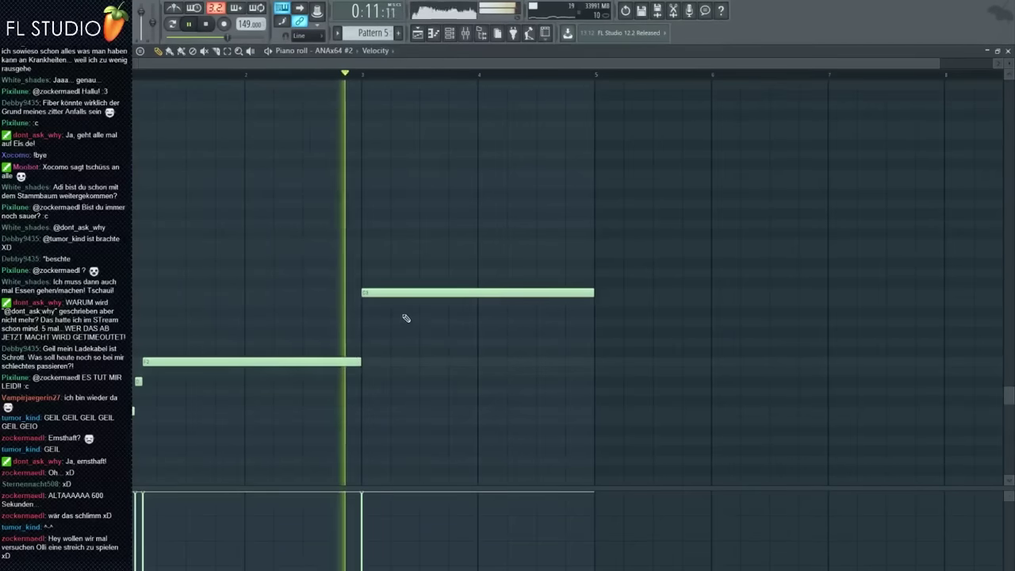
Step: Step through the ANAx64 #2 synth's Pads presets to Chorus Pad
left_click(465, 34)
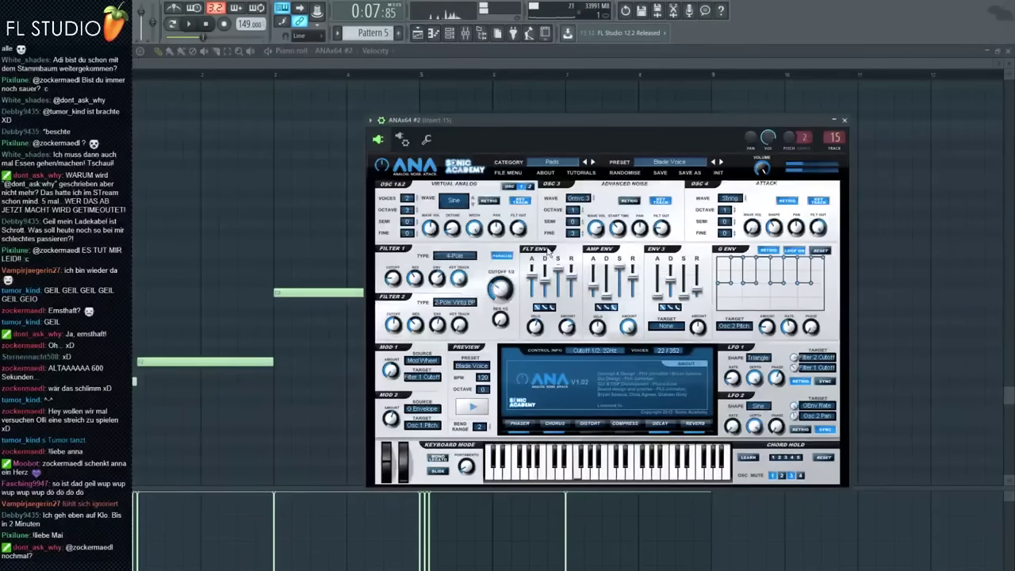
left_click_drag(503, 117, 506, 127)
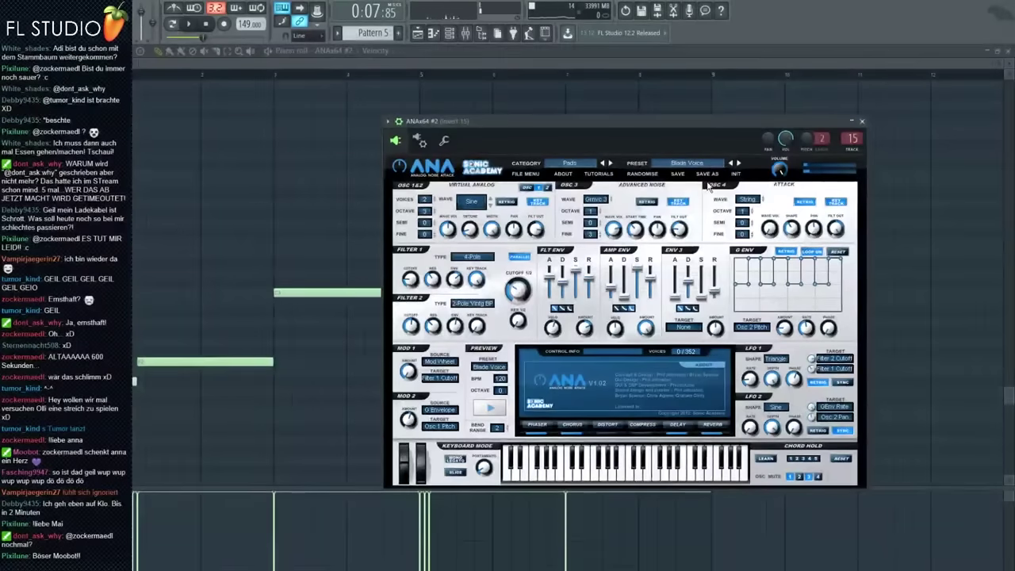
left_click(737, 163)
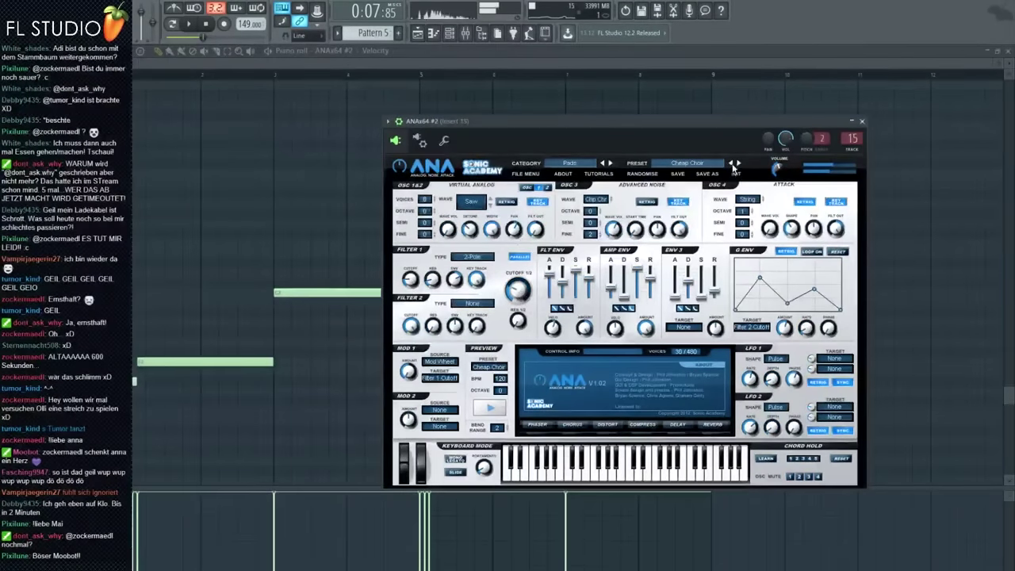
left_click(738, 163)
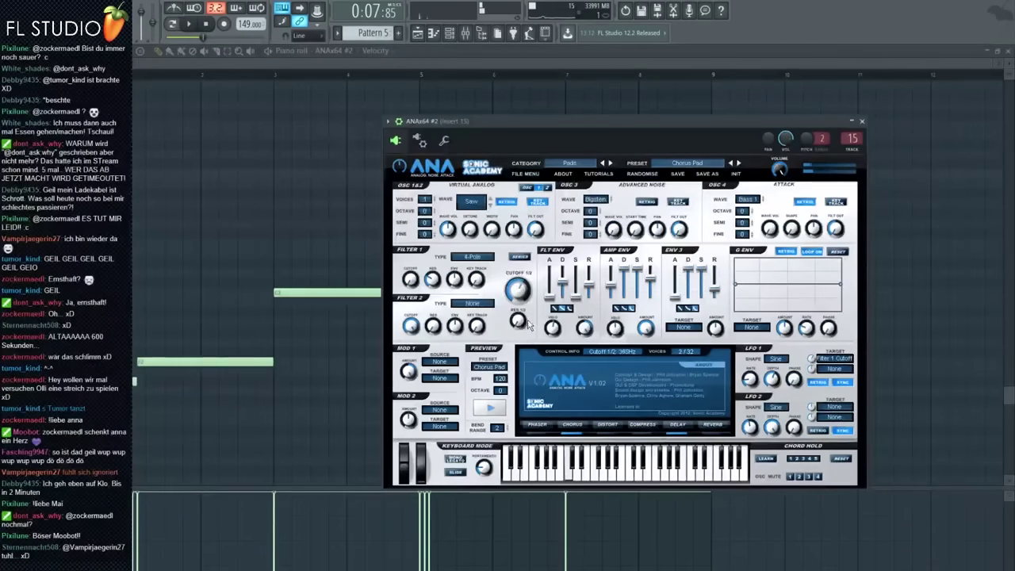
Step: Select bars 6 to 10 in the playlist and create automation clips for ANAx64 #2's Filter 1/2 Cutoff and LFO 2 Rate
left_click(420, 33)
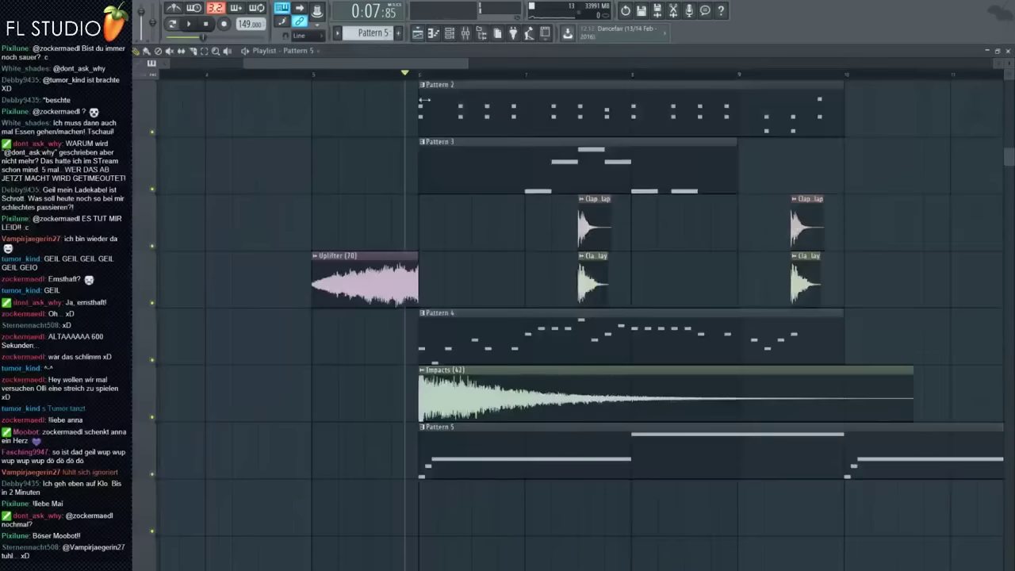
left_click_drag(420, 77, 846, 81)
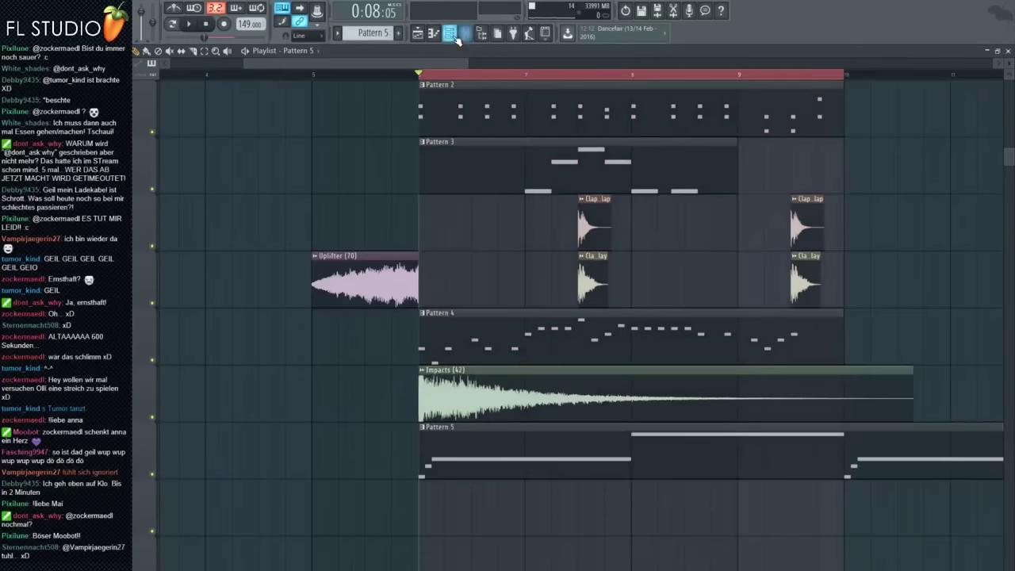
left_click(457, 38)
left_click(646, 246)
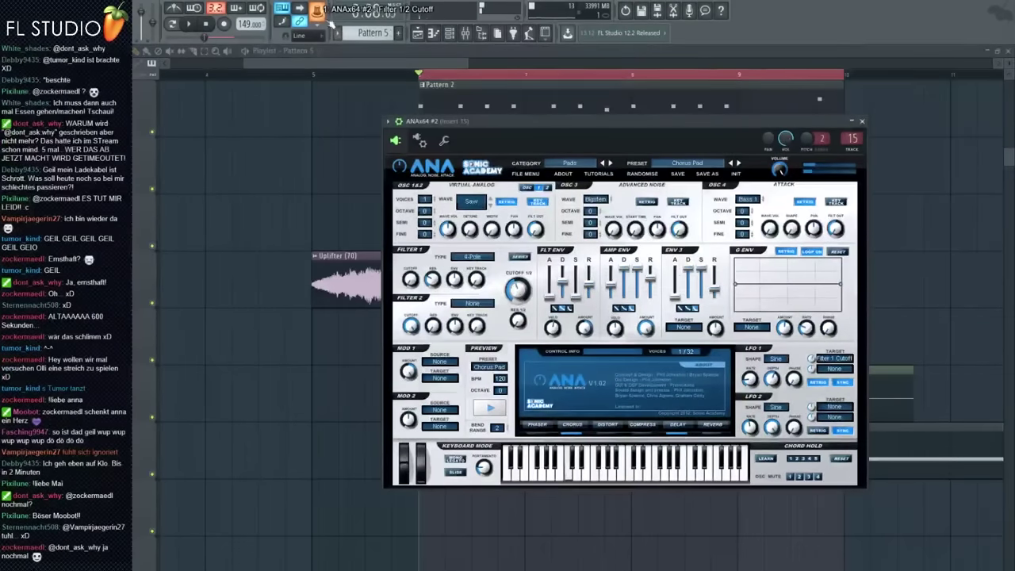
right_click(318, 11)
left_click(360, 71)
left_click(328, 129)
Step: Open the ANAx64 #2 synth from the Unsorted channel group and move its window clear of the automation clips
scroll(530, 349, "down", 4)
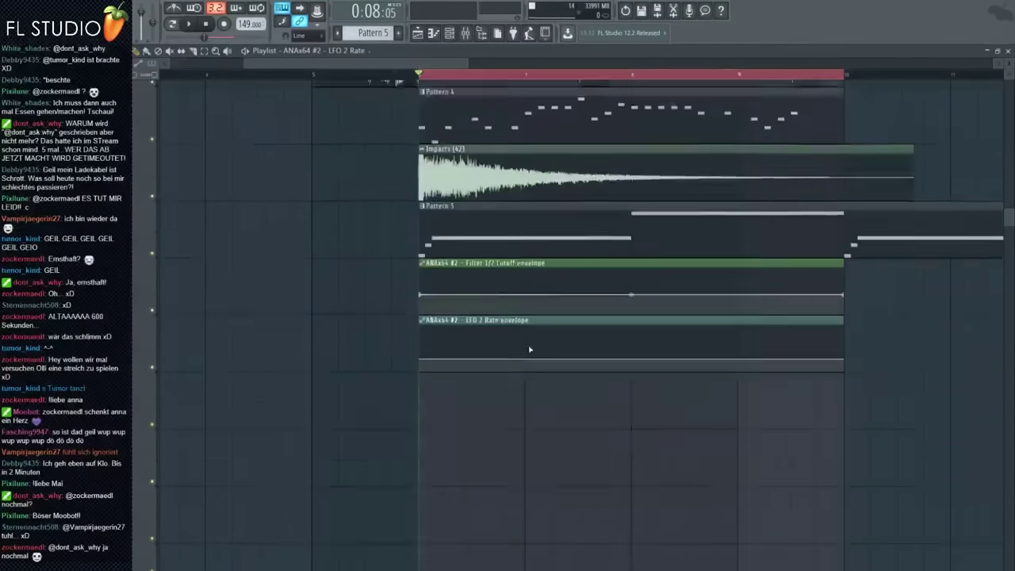
scroll(530, 349, "down", 2)
scroll(503, 278, "up", 4)
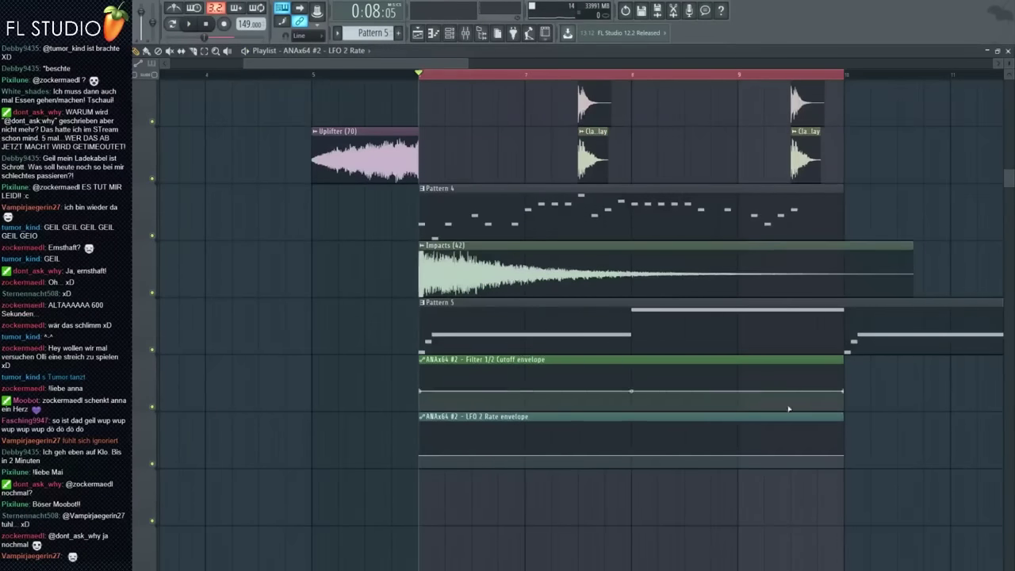
scroll(784, 425, "down", 3)
scroll(760, 417, "up", 4)
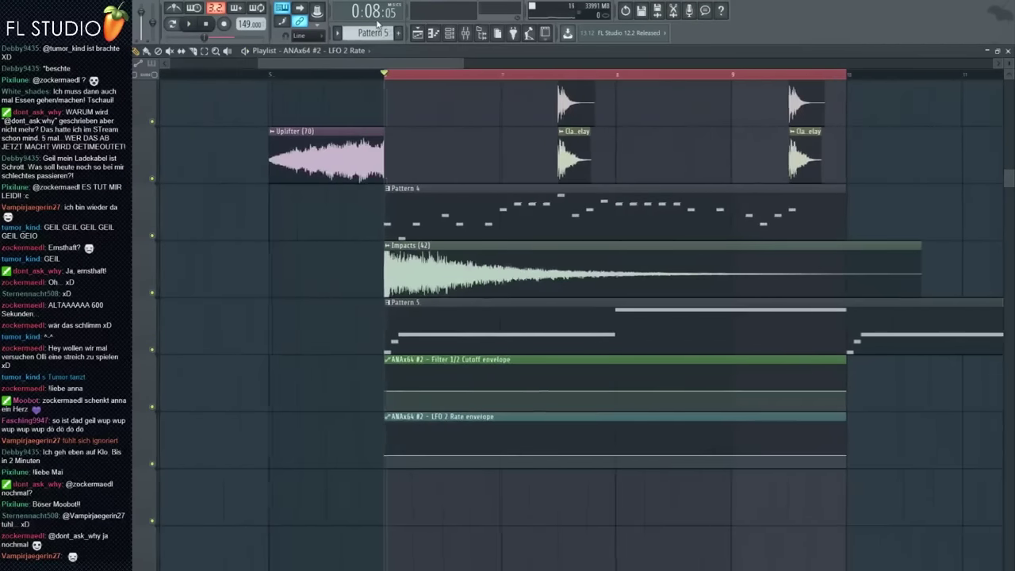
left_click(450, 33)
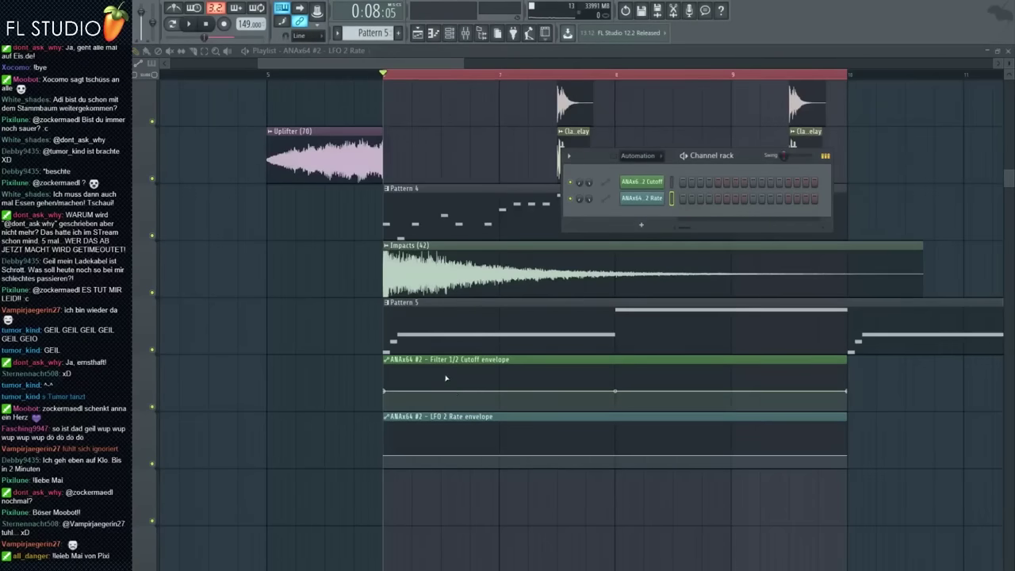
left_click(636, 203)
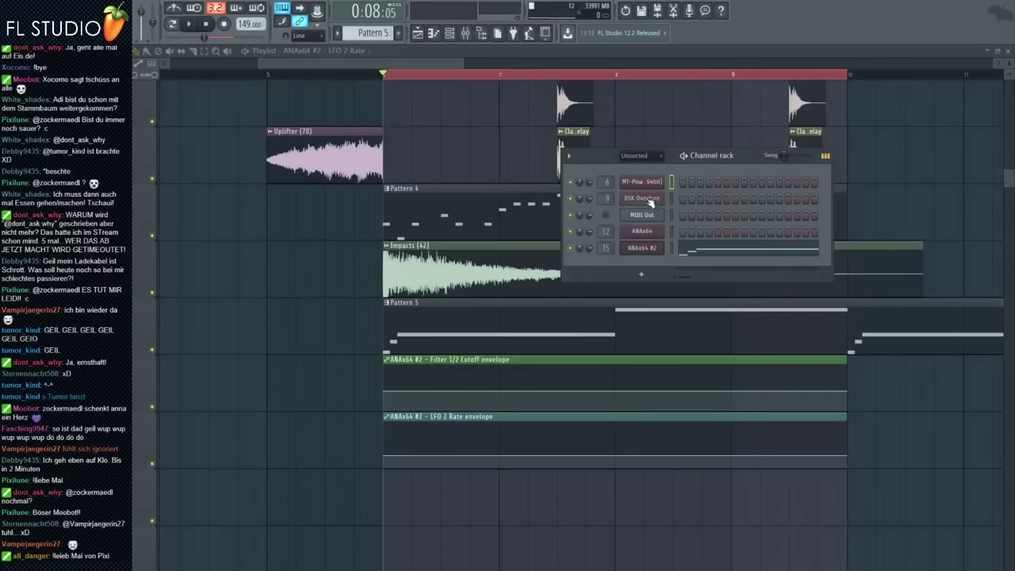
left_click(643, 249)
left_click_drag(574, 122, 742, 143)
Step: Shift the Filter 1/2 Cutoff and LFO 2 Rate automation clips a little over one bar earlier and reopen the ANAx64 #2 synth
left_click_drag(470, 360, 299, 426)
key("F6")
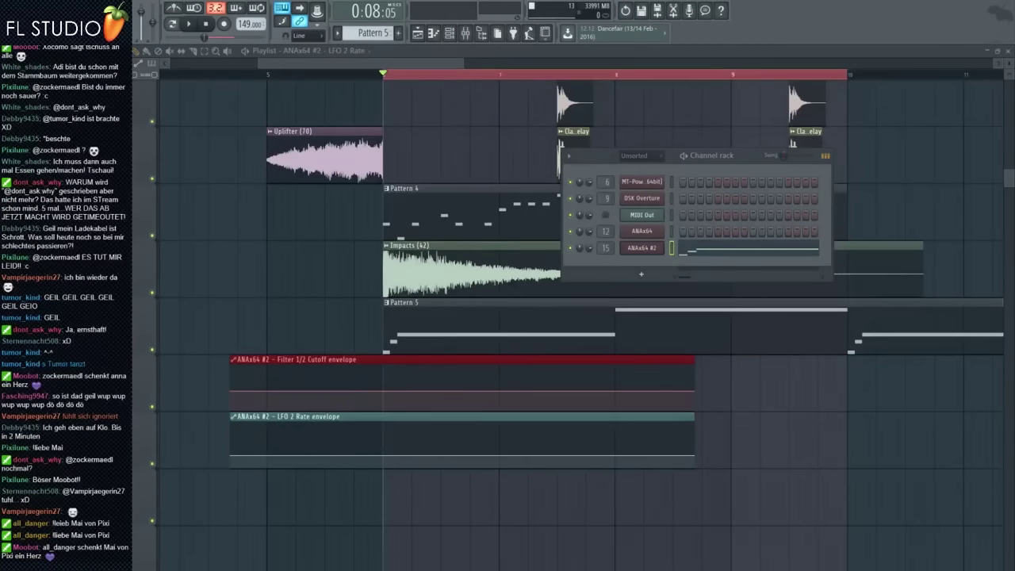
left_click(639, 248)
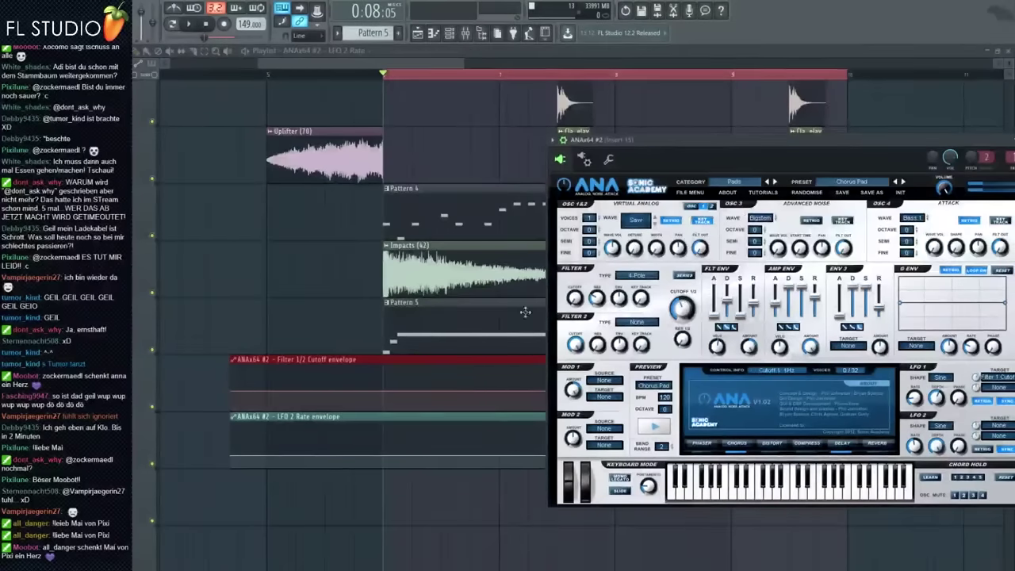
left_click(325, 339)
scroll(311, 406, "up", 3)
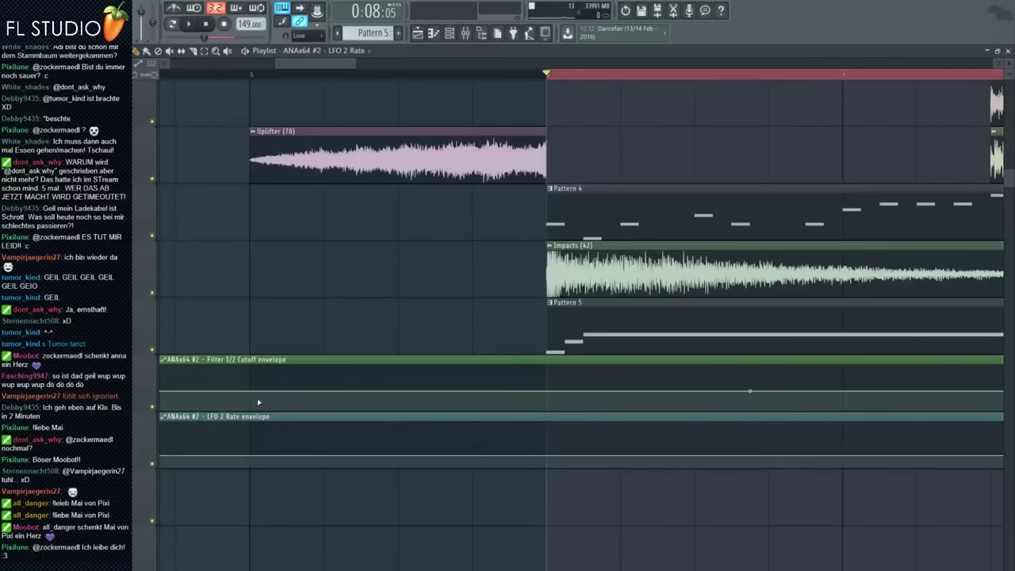
Step: Bring back the ANAx64 #2 synth and shrink the playlist window so both are visible side by side
left_click(449, 33)
left_click(634, 249)
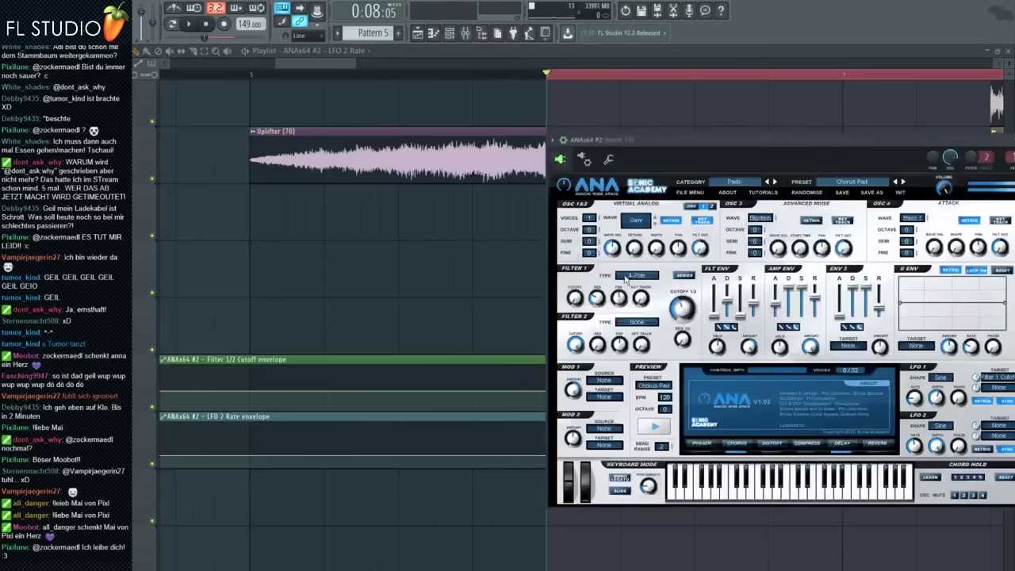
left_click(1001, 58)
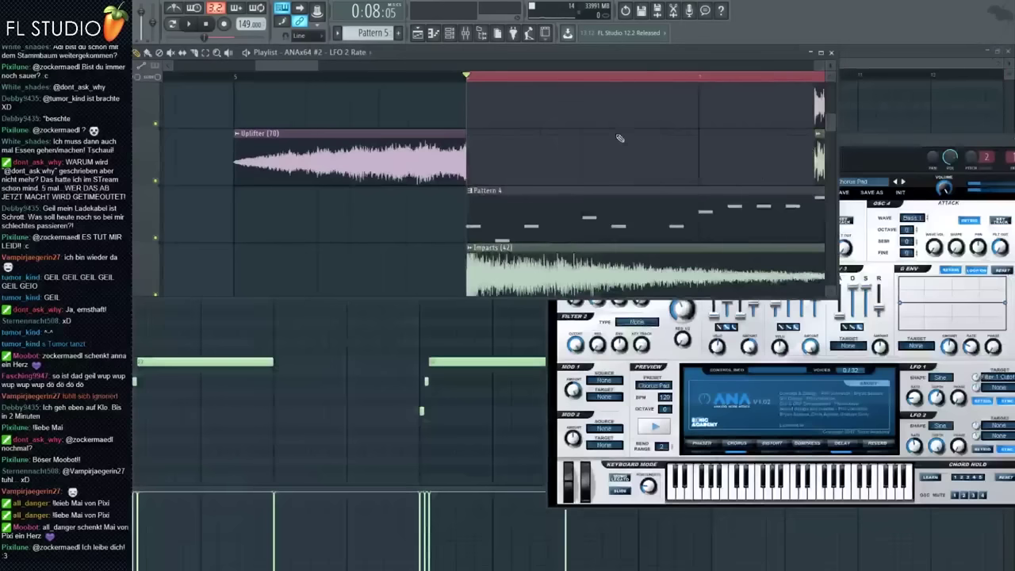
left_click_drag(833, 292, 477, 511)
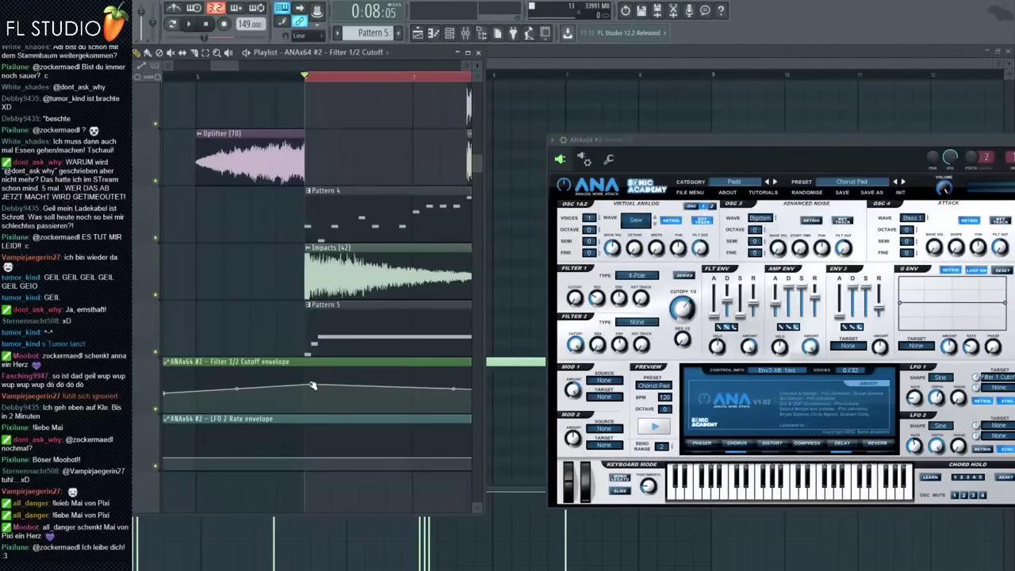
Step: Lower the Filter 1/2 Cutoff envelope's point near bar 6 slightly and move the LFO 2 Rate clip close to bar 6
left_click_drag(312, 386, 312, 395)
left_click_drag(306, 455, 328, 418)
key("space")
key("space")
right_click(307, 452)
left_click(318, 408)
Step: Maximize the playlist and align the start of the LFO 2 Rate automation clip with bar 6
scroll(312, 414, "down", 4)
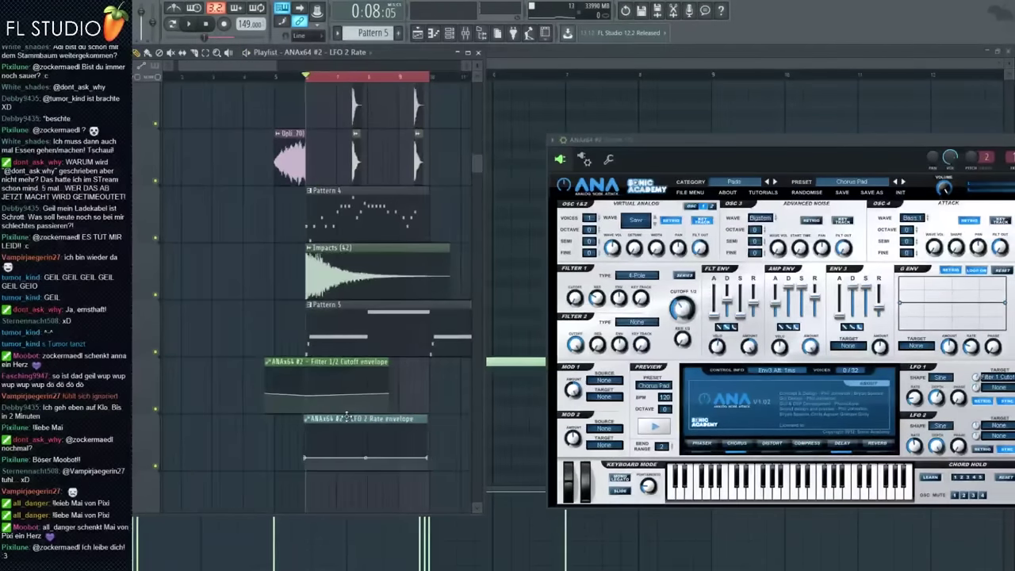
scroll(333, 413, "up", 4)
scroll(345, 397, "up", 2)
left_click(472, 54)
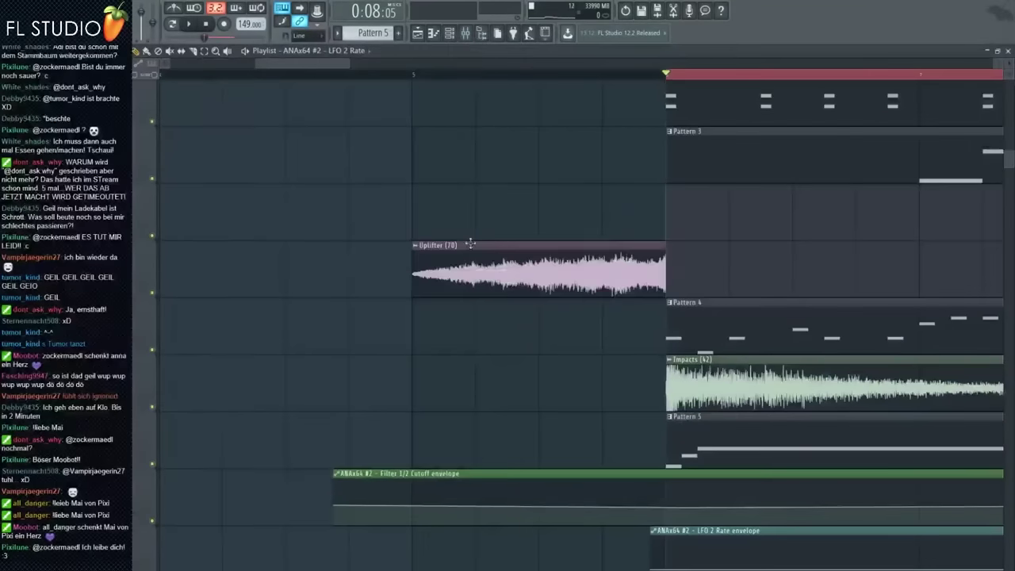
scroll(487, 310, "down", 3)
scroll(501, 272, "right", 3)
left_click_drag(557, 186, 570, 185)
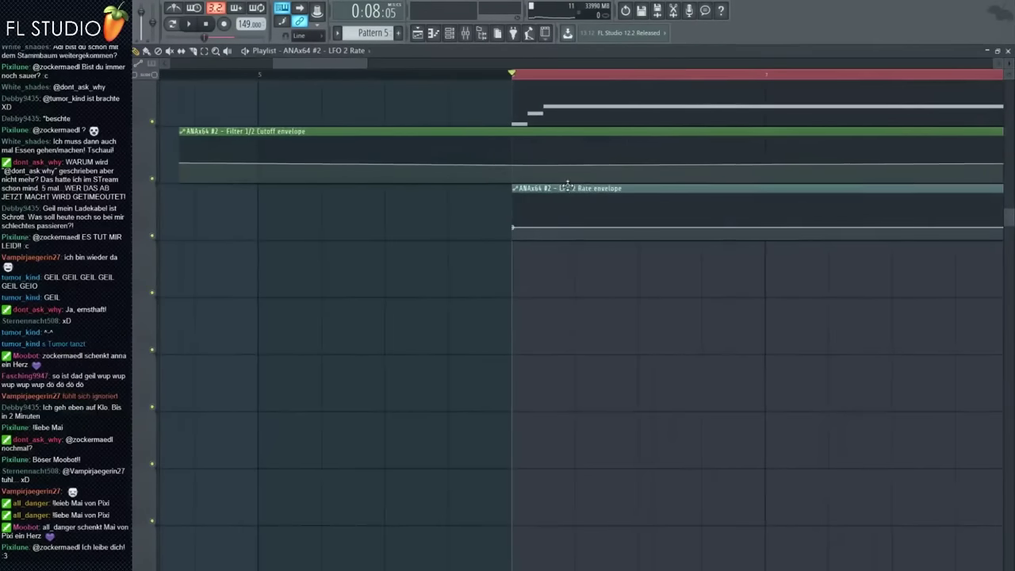
Step: Move the Filter 1/2 Cutoff automation clip to start exactly at bar 6 and play the section briefly
scroll(456, 151, "down", 4)
key("space")
left_click_drag(426, 134, 461, 132)
key("space")
scroll(487, 142, "up", 6)
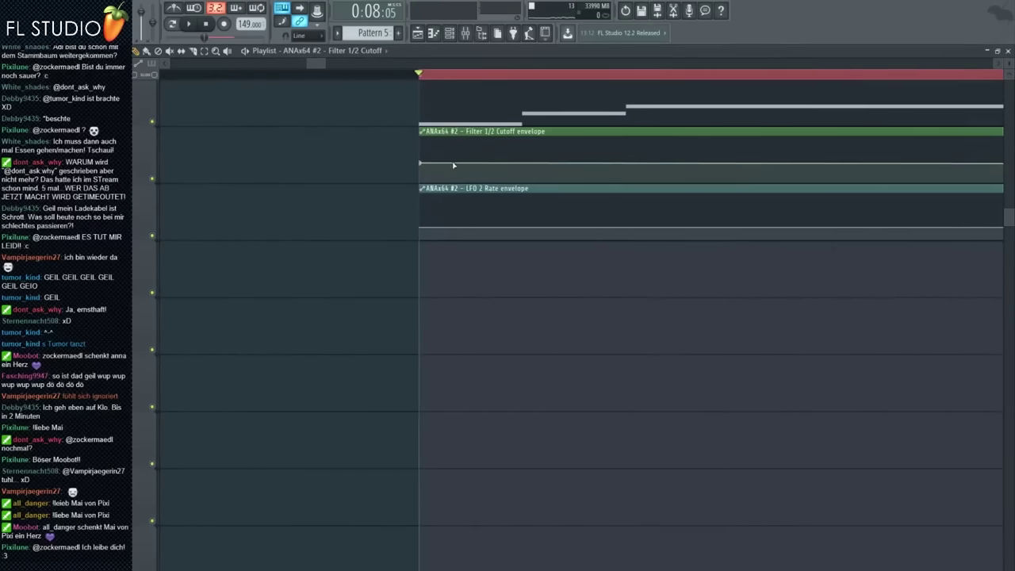
scroll(457, 176, "down", 6)
key("space")
key("space")
scroll(682, 238, "up", 4)
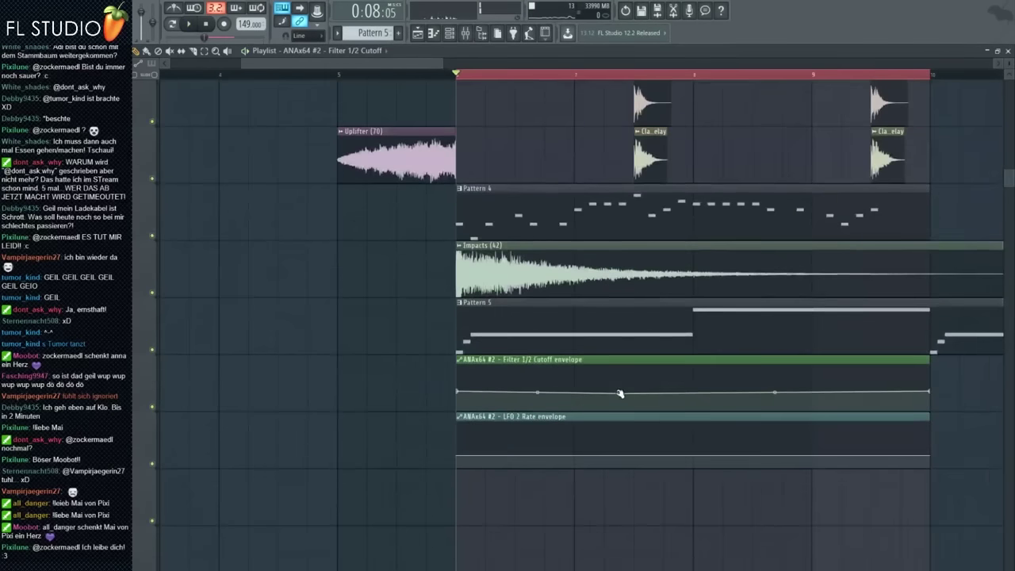
Step: Raise the Filter 1/2 Cutoff envelope to its maximum at bar 7 and hold it there through bar 8 to the clip's end
left_click_drag(619, 393, 574, 366)
key("space")
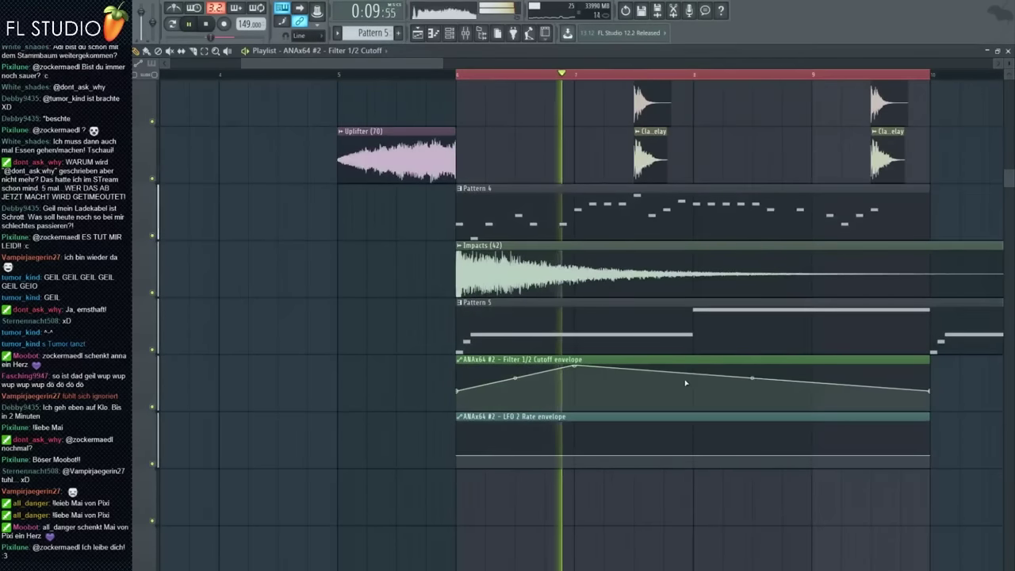
right_click(694, 365)
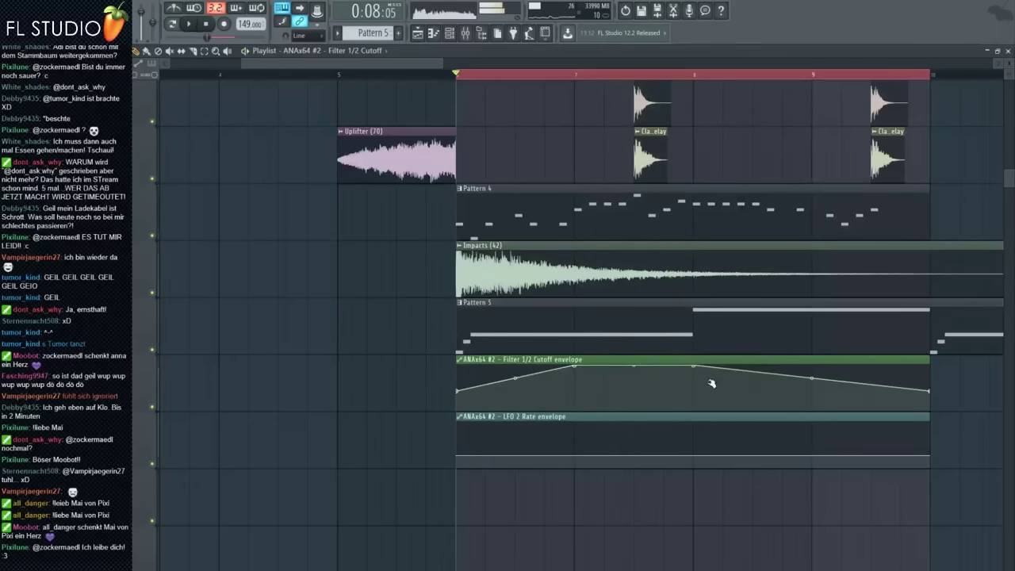
right_click(694, 395)
left_click_drag(694, 395, 694, 365)
left_click_drag(930, 391, 930, 365)
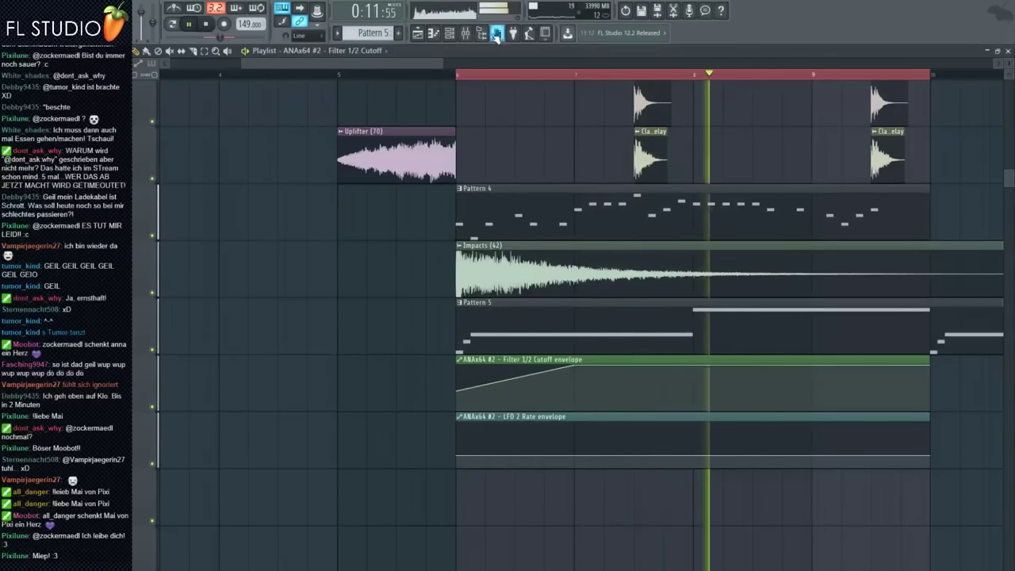
Step: Switch the ANAx64 #2 synth to the Church Dreams preset and turn mixer Insert 15 down slightly
key("F9")
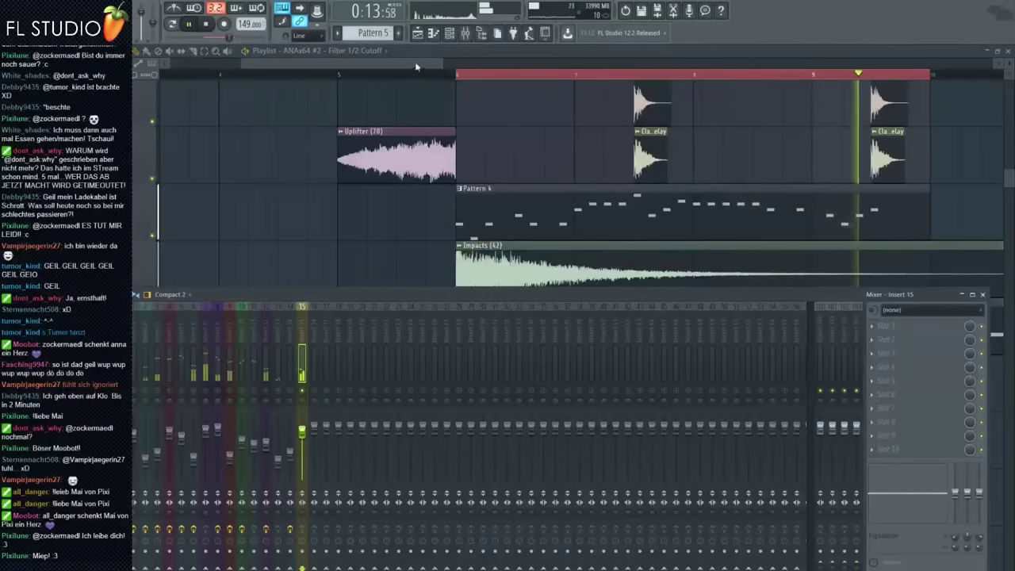
left_click(449, 33)
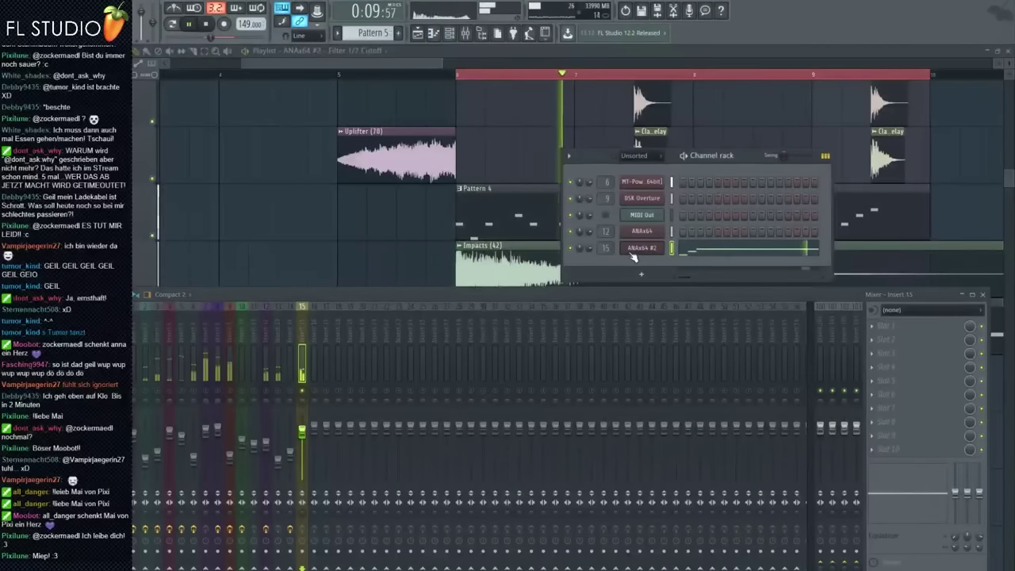
left_click(637, 249)
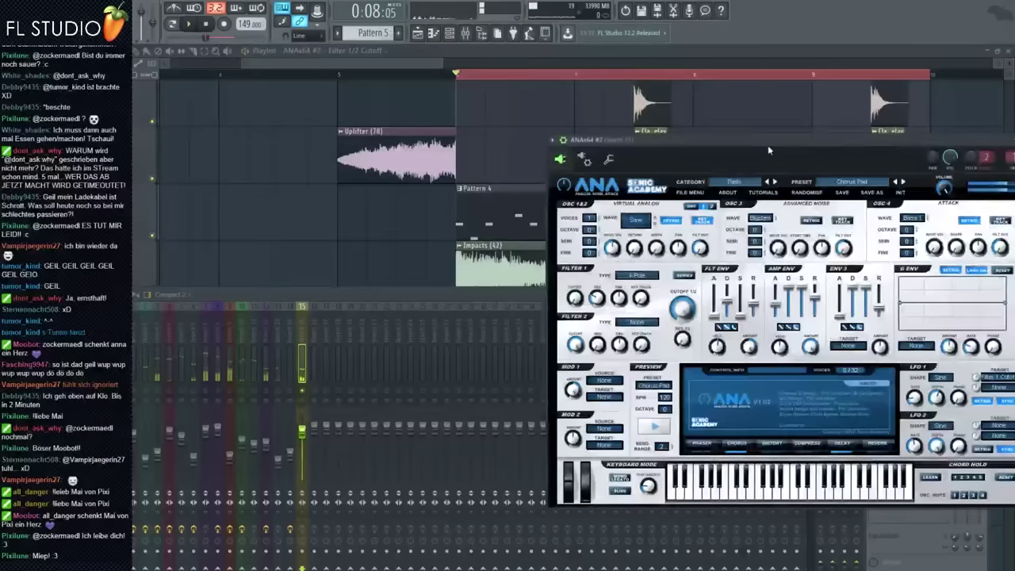
left_click_drag(769, 150, 722, 149)
left_click(858, 182)
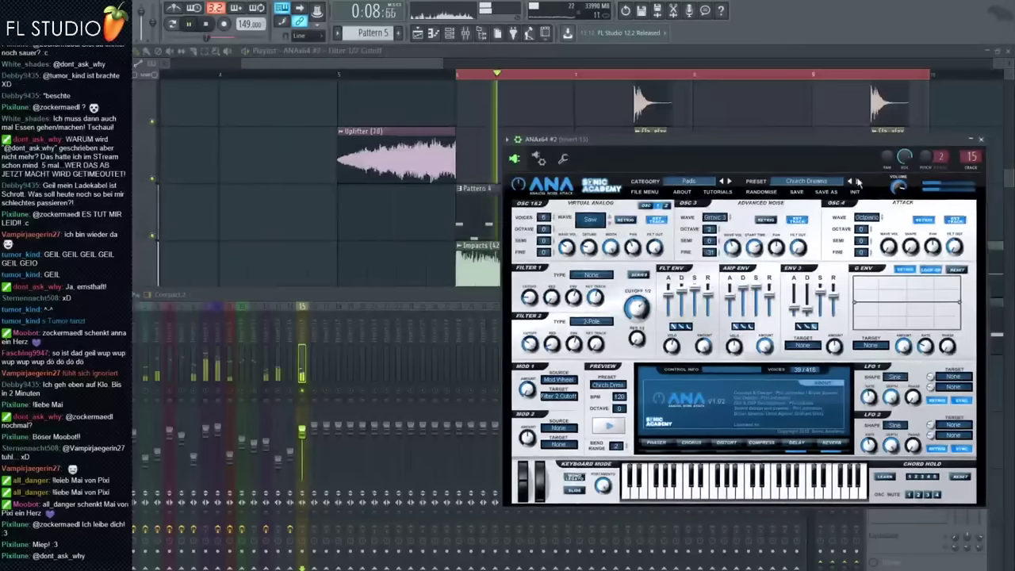
left_click(311, 435)
key("space")
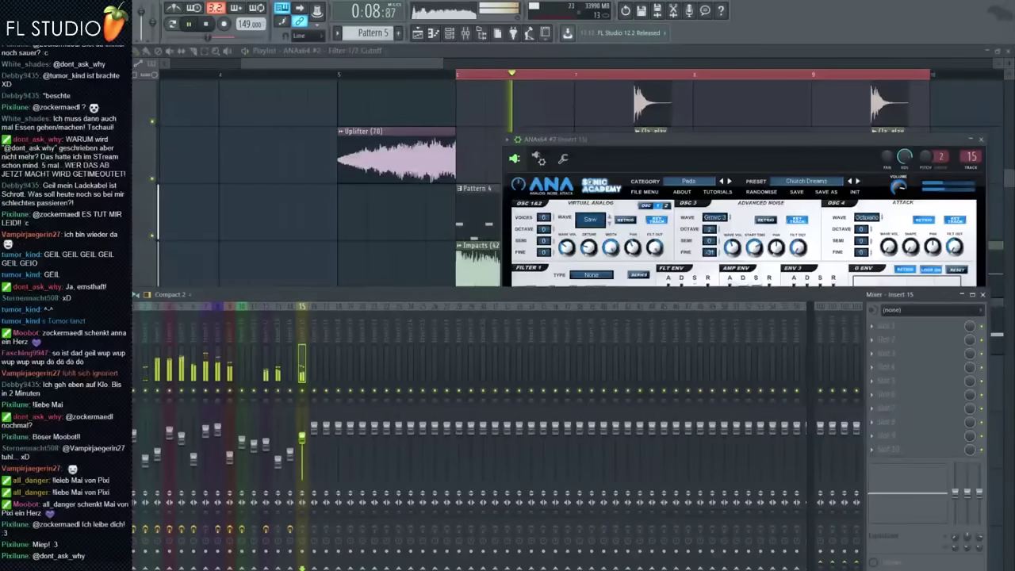
Step: Drop the Filter 1/2 Cutoff envelope to its minimum at bar 8 so it ramps back up to the clip's end
key("F12")
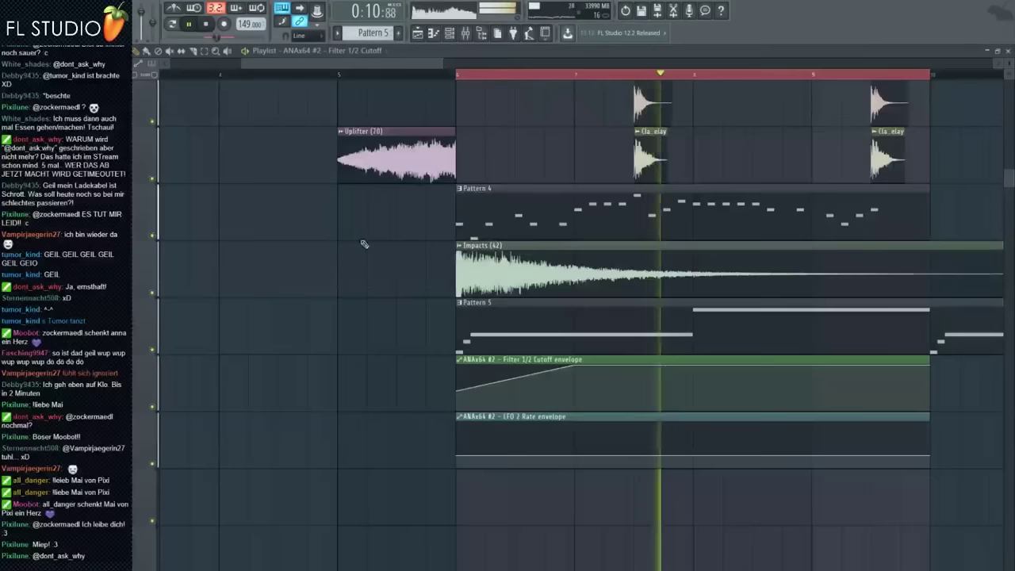
left_click_drag(694, 368, 696, 412)
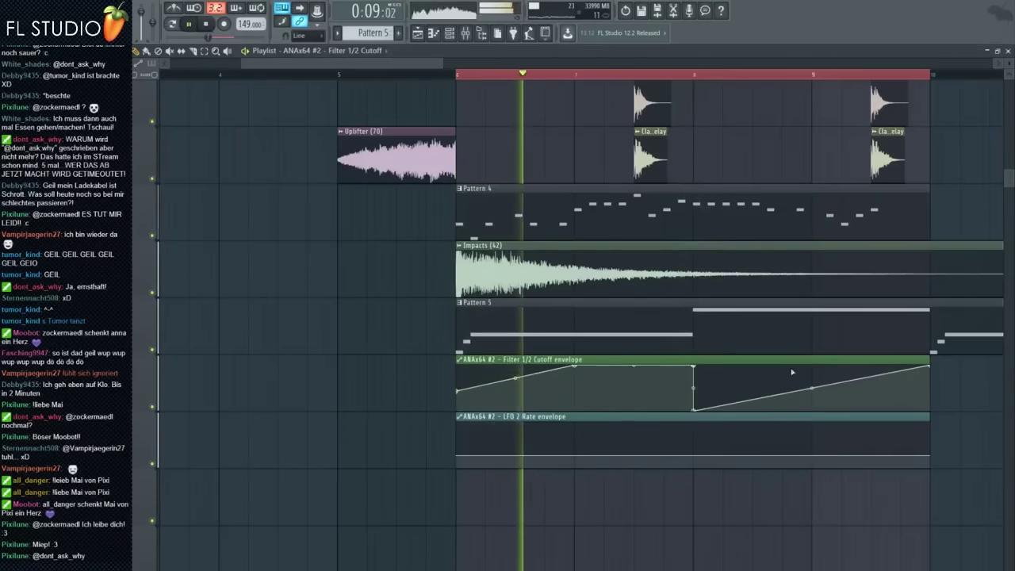
scroll(699, 329, "down", 3)
scroll(699, 329, "up", 2)
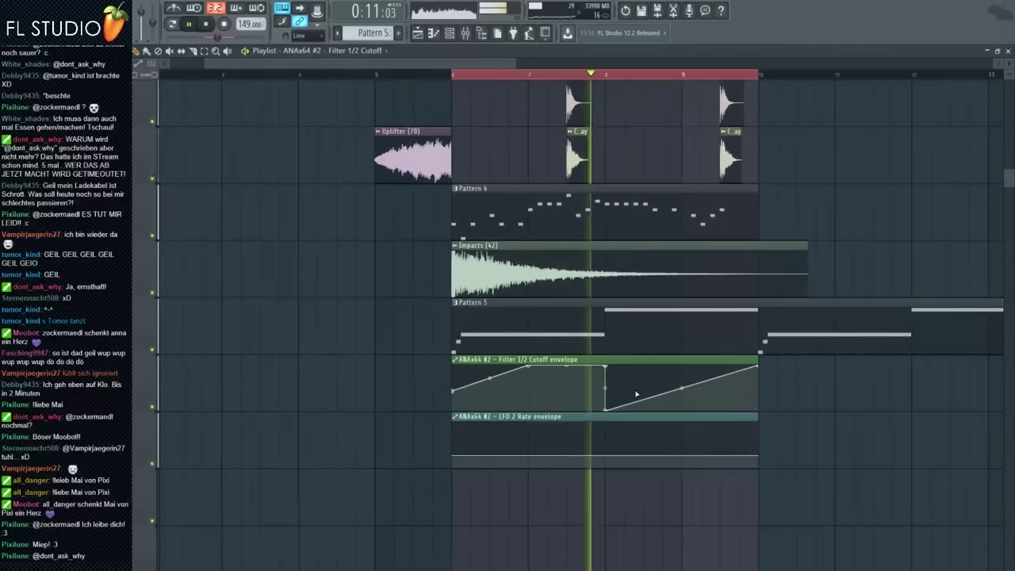
Step: Lower the volume of mixer Insert 15 a little further
left_click(481, 33)
left_click(466, 34)
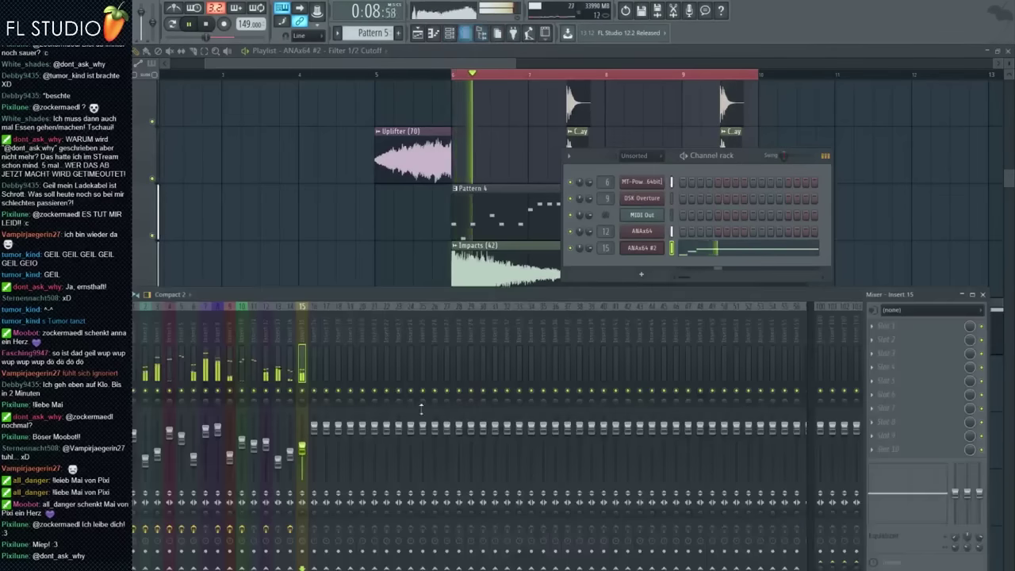
right_click(230, 174)
Step: Look over the whole playlist arrangement and play it from near the beginning
scroll(269, 192, "down", 2)
scroll(287, 200, "up", 8)
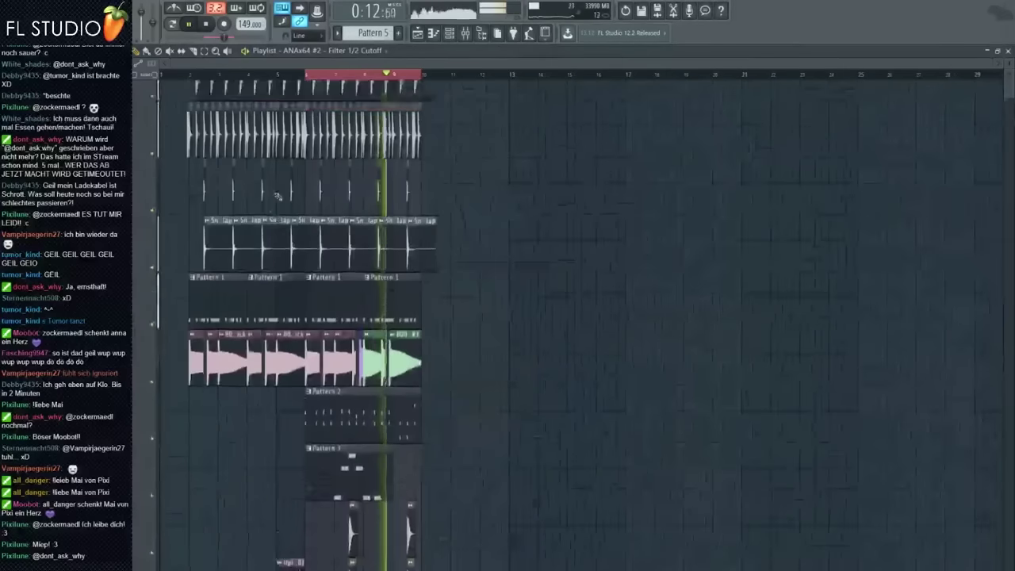
left_click(177, 75)
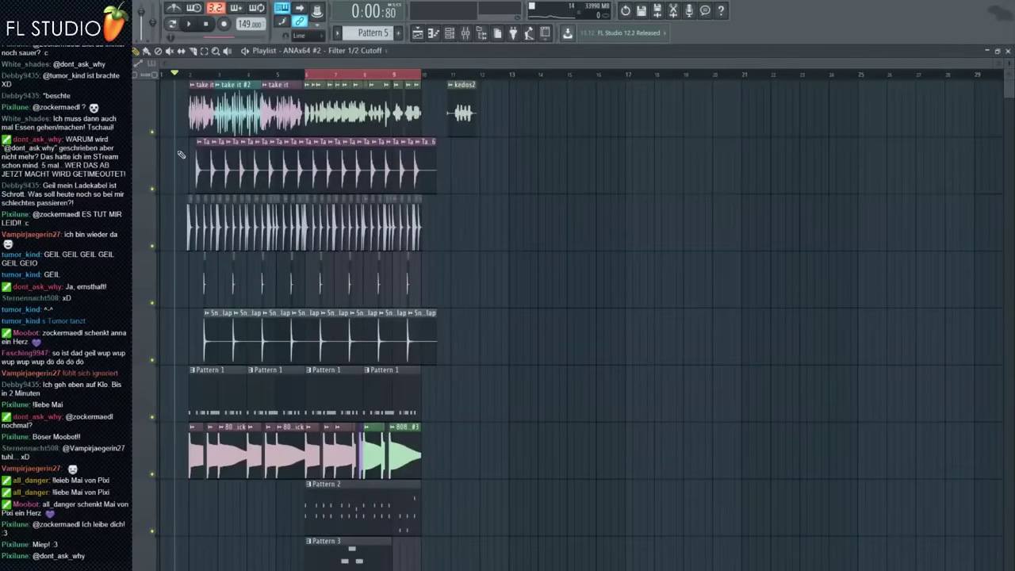
scroll(182, 154, "up", 5)
scroll(182, 154, "down", 4)
scroll(207, 154, "down", 3)
scroll(207, 154, "up", 3)
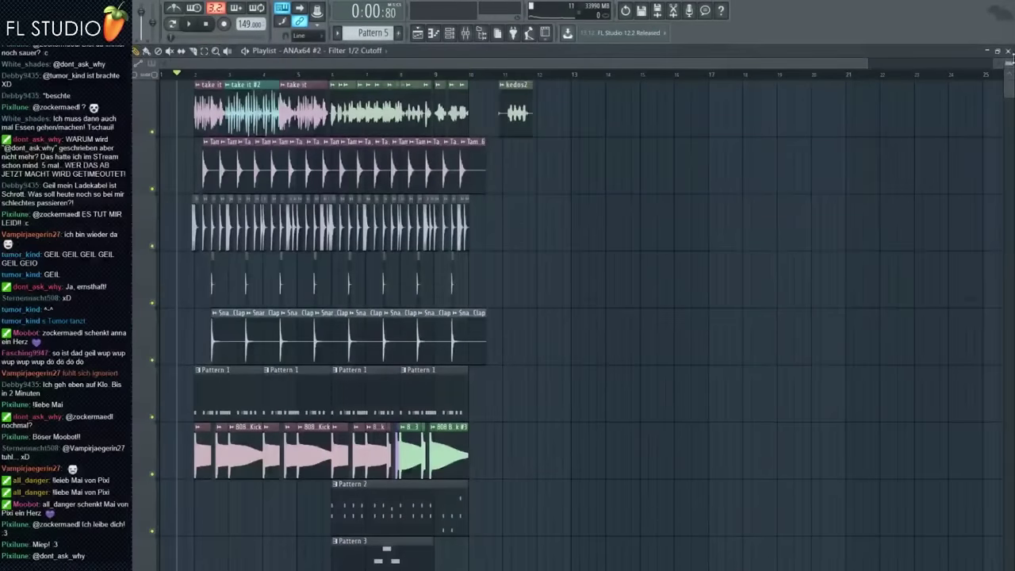
left_click_drag(1010, 62, 1009, 66)
scroll(238, 141, "up", 4)
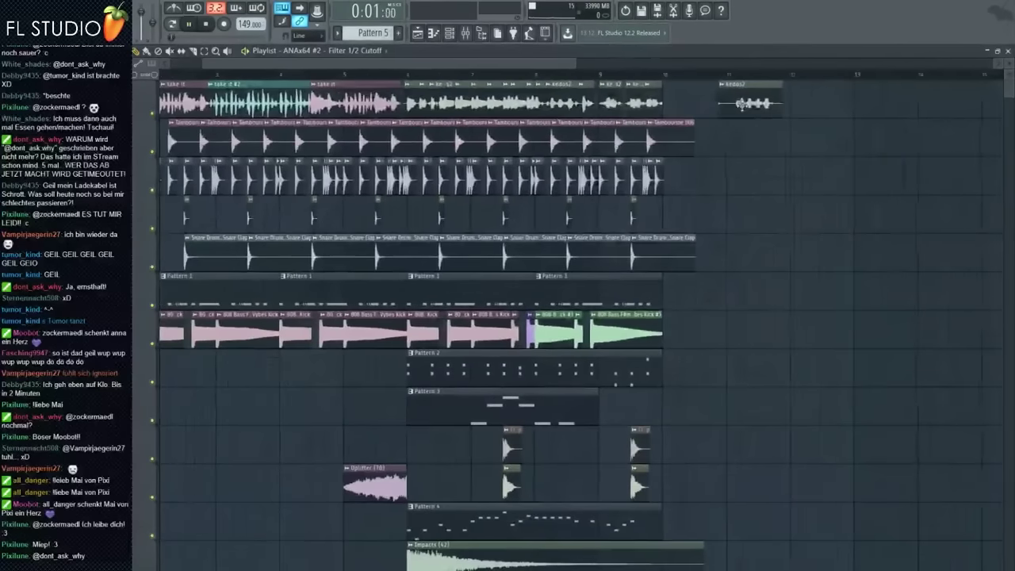
scroll(234, 141, "down", 2)
key("space")
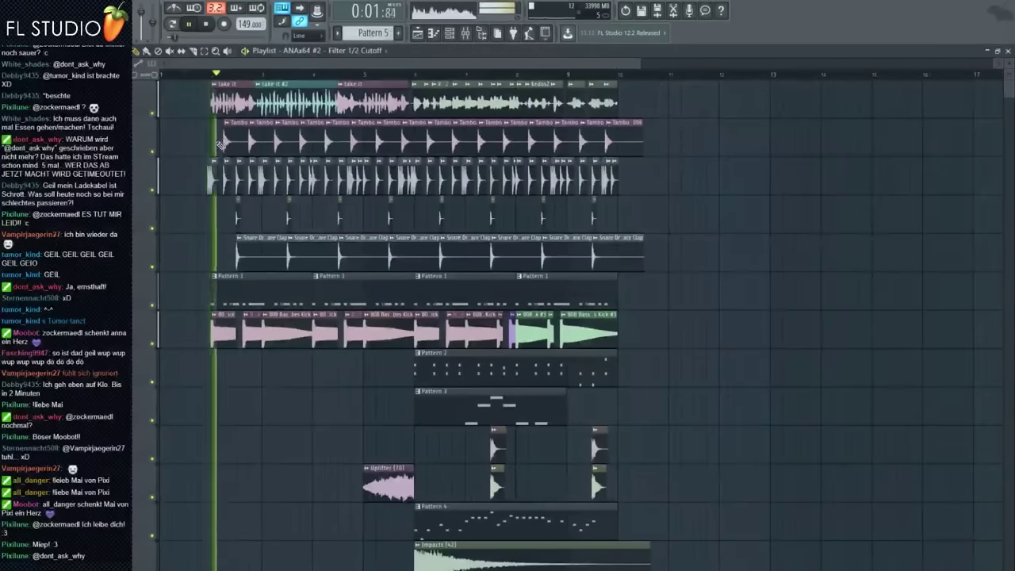
scroll(203, 145, "down", 2)
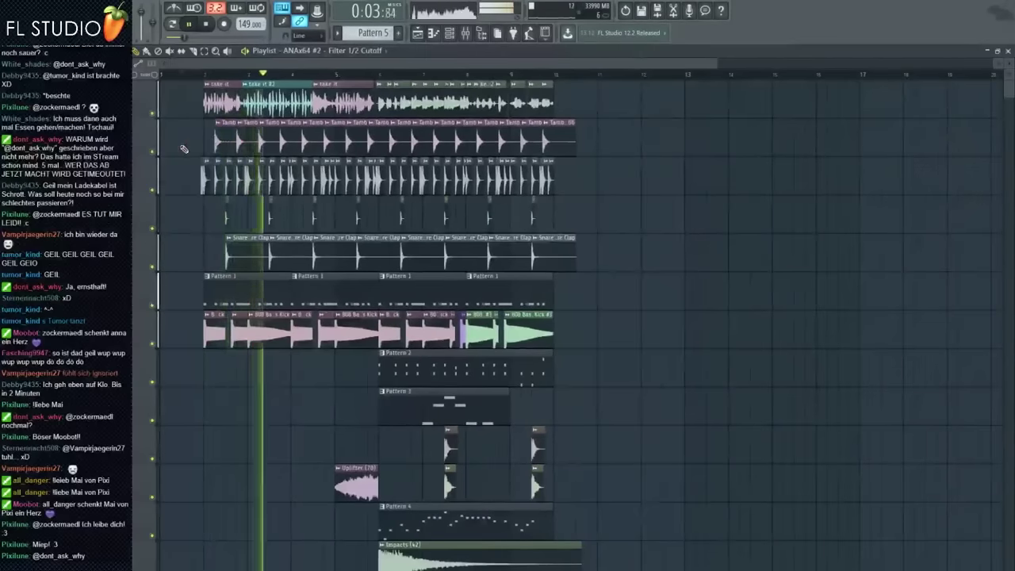
key("space")
Step: Select all playlist clips and move them later so the arrangement starts at bar 17
key("ctrl+a")
left_click_drag(218, 130, 569, 96)
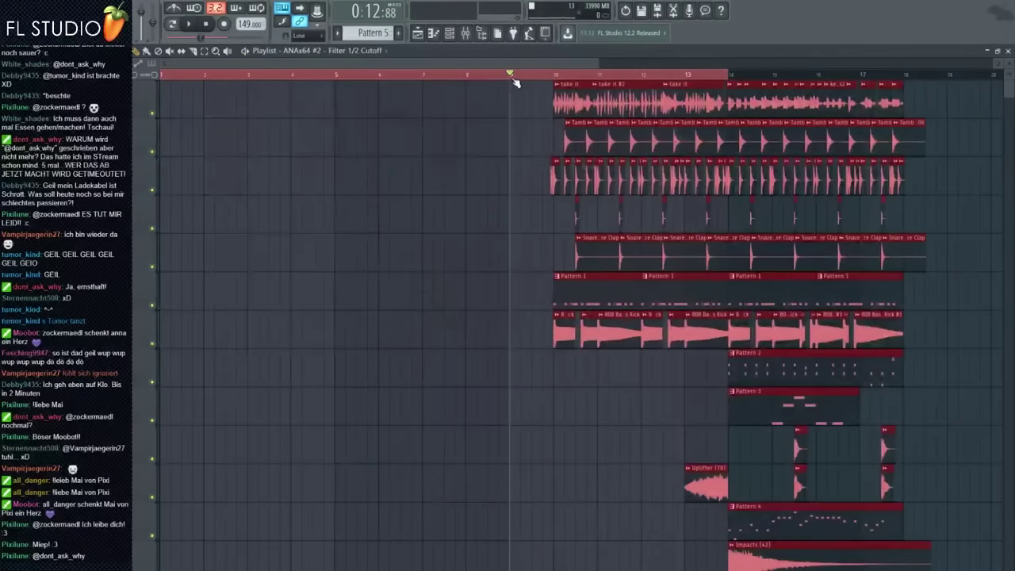
scroll(652, 87, "down", 3)
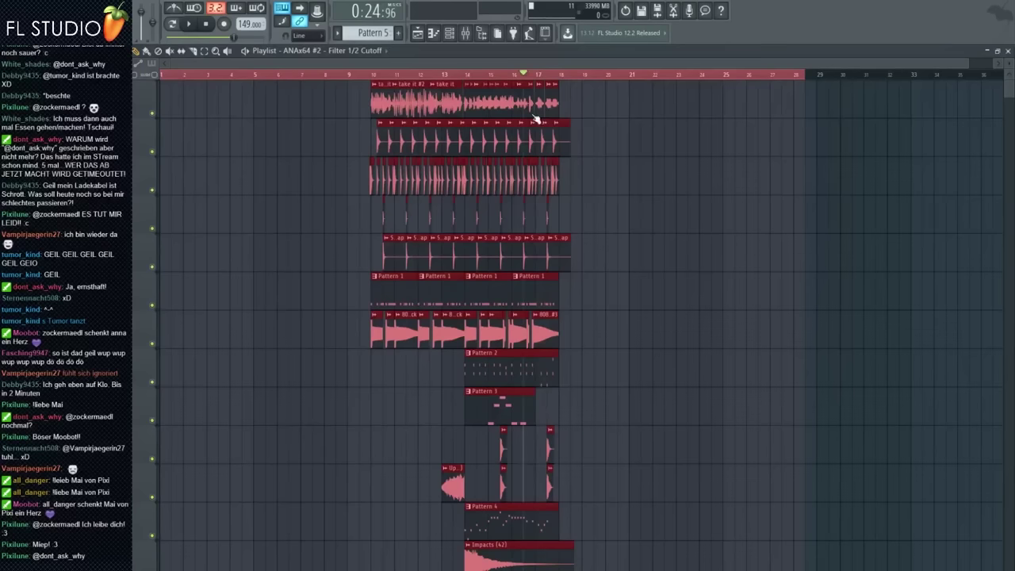
left_click_drag(399, 92, 561, 98)
scroll(457, 133, "down", 1)
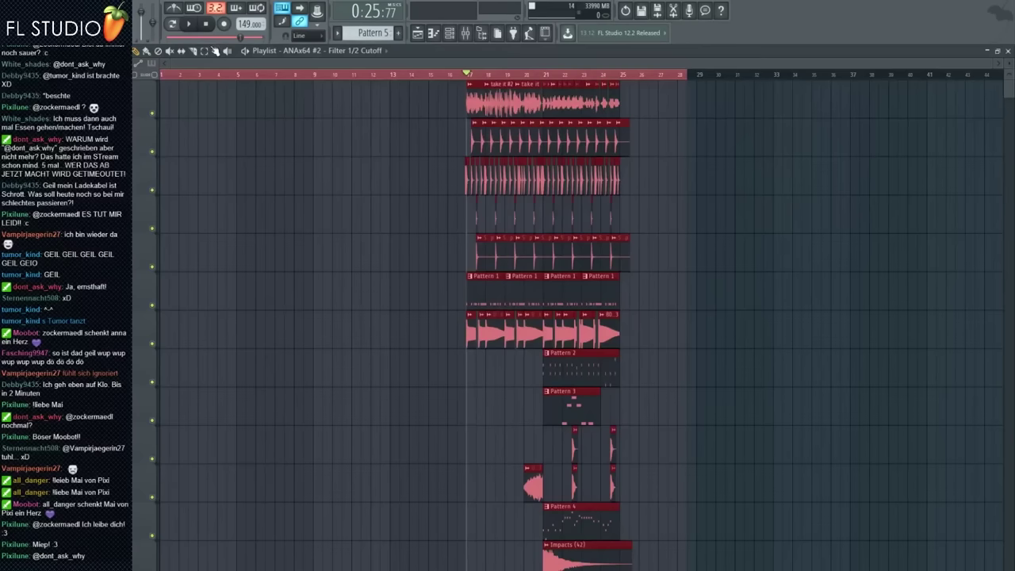
Step: Clear the clip and time selection and return the playhead to the start of the song
left_click(198, 77)
left_click_drag(241, 77, 158, 94)
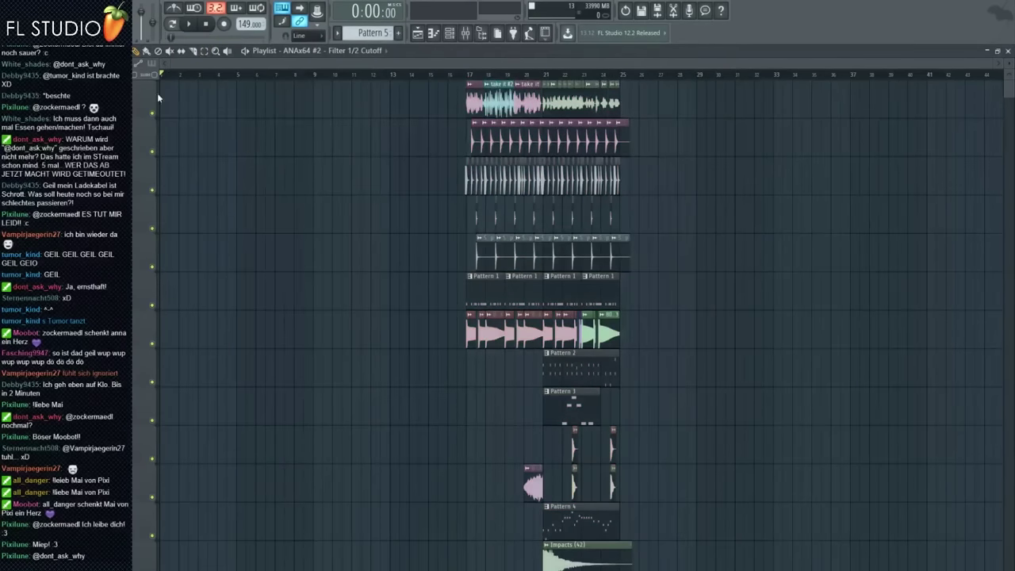
scroll(387, 167, "down", 2)
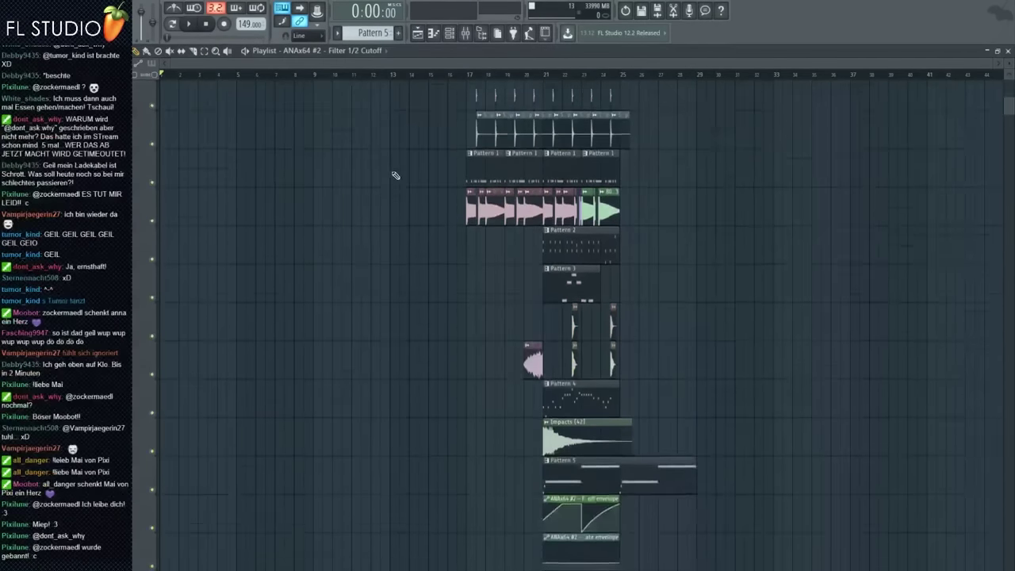
scroll(392, 175, "up", 2)
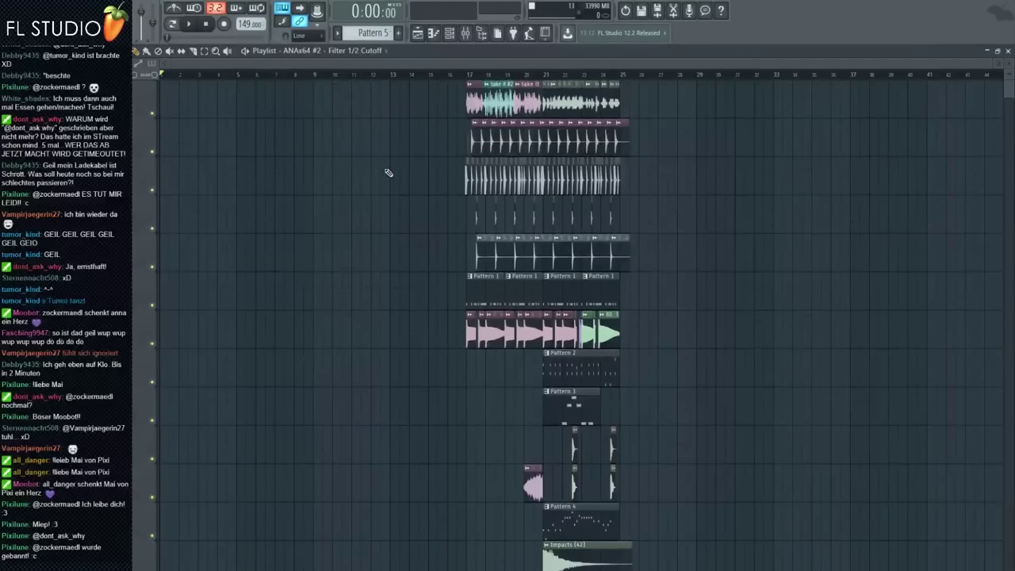
key("space")
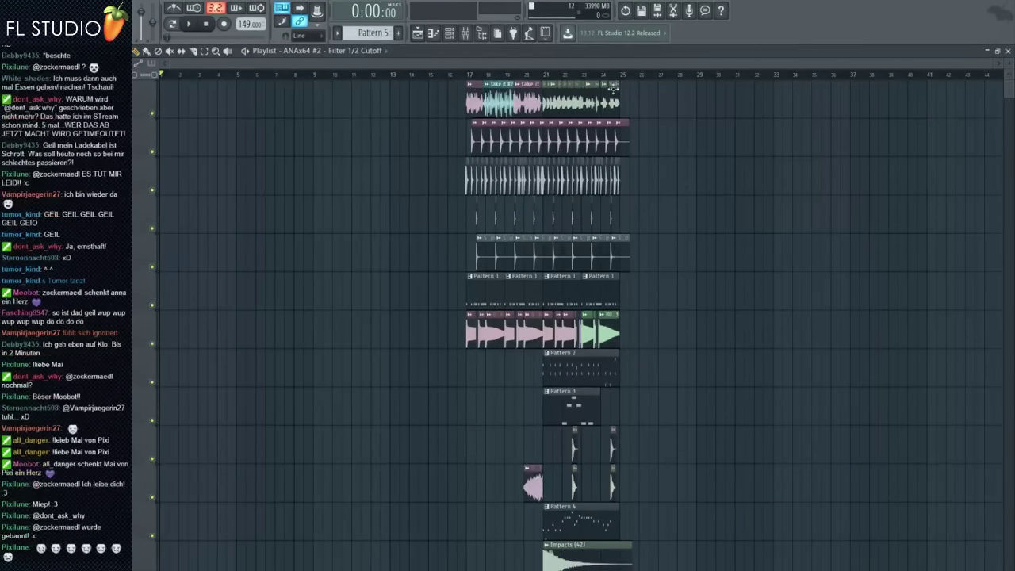
Step: Copy the chopped kedos2 vocal clips from bars 21 to 25 to bar 1 and place Pattern 3 on the third track there
left_click_drag(644, 101, 188, 105)
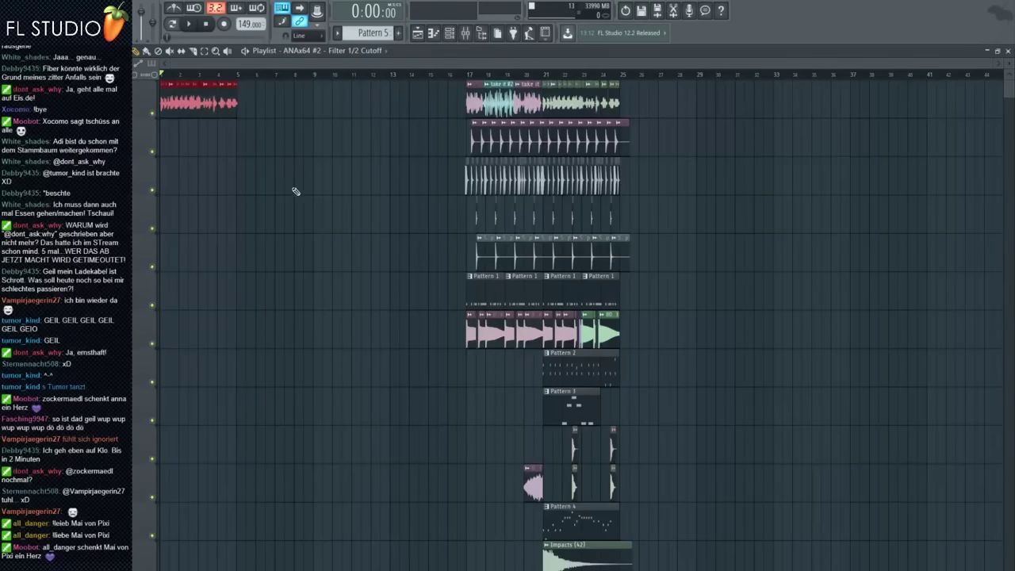
left_click(412, 326, "ctrl")
left_click_drag(565, 392, 171, 162)
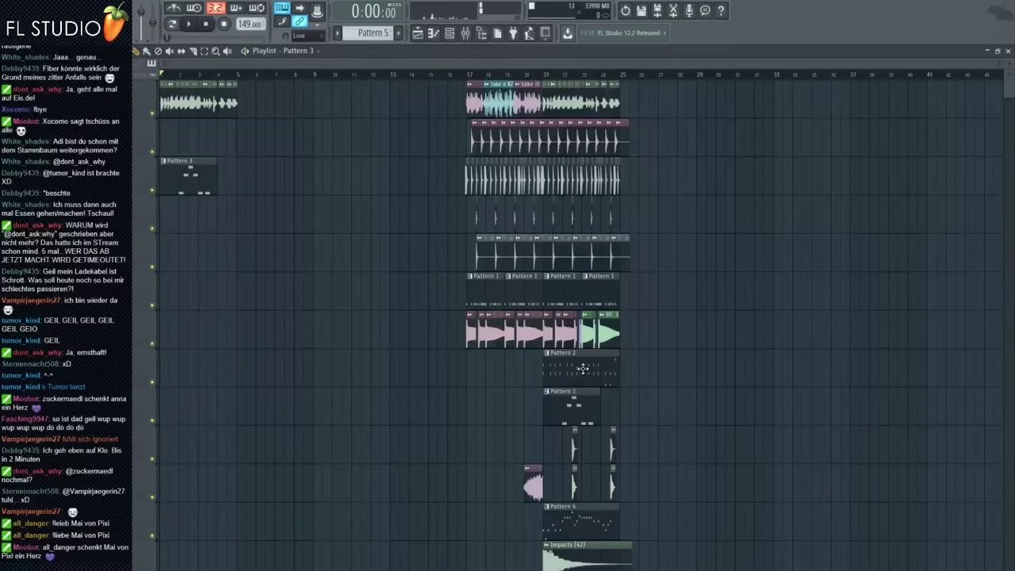
Step: Try Pattern 2 at bar 1, remove it, and place a copy of Pattern 4 on the fifth track at bar 1
left_click_drag(565, 359, 172, 273)
right_click(172, 273)
left_click_drag(571, 514, 182, 260)
Step: Play the new intro and set bars 1 to 5 as the looped time range
key("space")
scroll(161, 287, "up", 4)
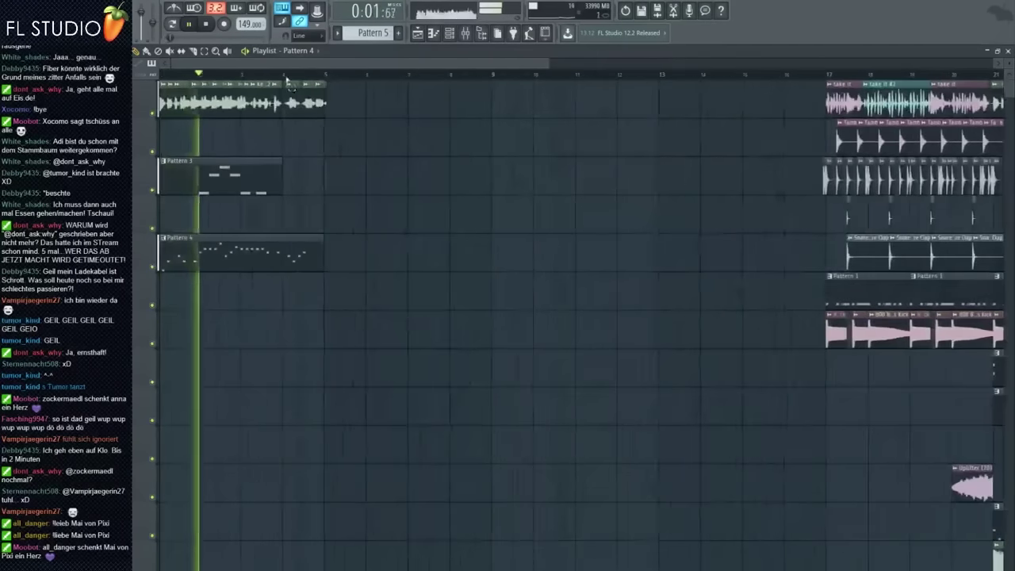
left_click_drag(162, 74, 326, 75)
left_click(436, 128, "ctrl")
scroll(507, 131, "down", 3)
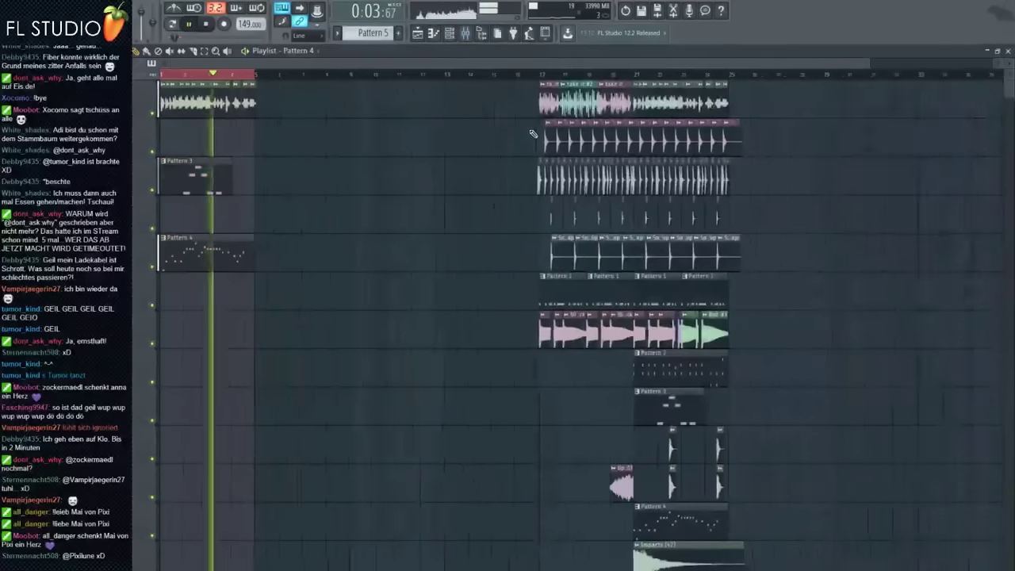
key("space")
Step: Trim the silence off the start of the first kedos2 clip at bar 1
scroll(653, 113, "up", 3)
scroll(542, 118, "up", 4)
scroll(541, 118, "down", 6)
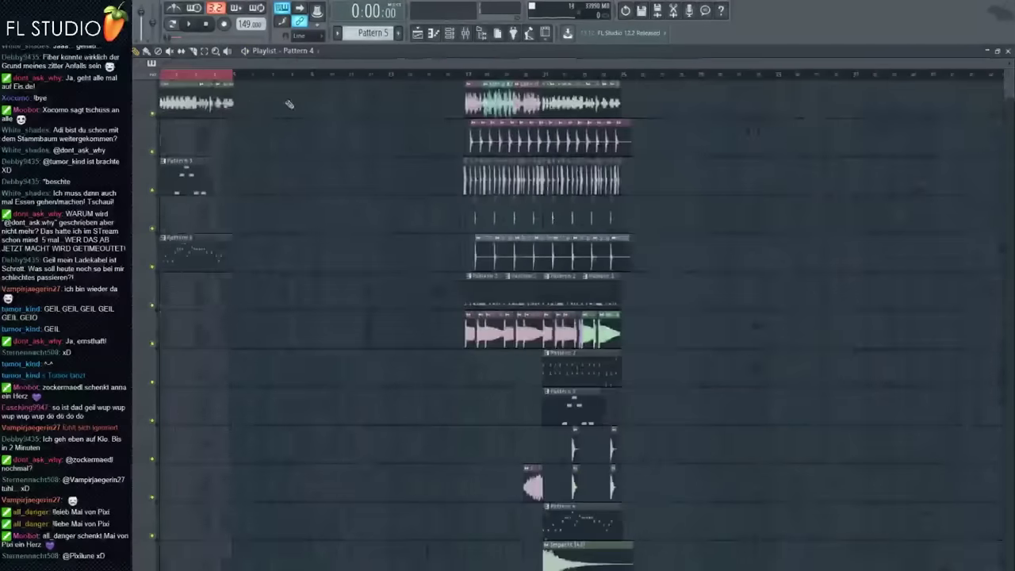
mouse_move(162, 74)
left_mouse_down()
mouse_move(239, 74)
mouse_move(162, 63)
left_mouse_up()
scroll(163, 119, "up", 6)
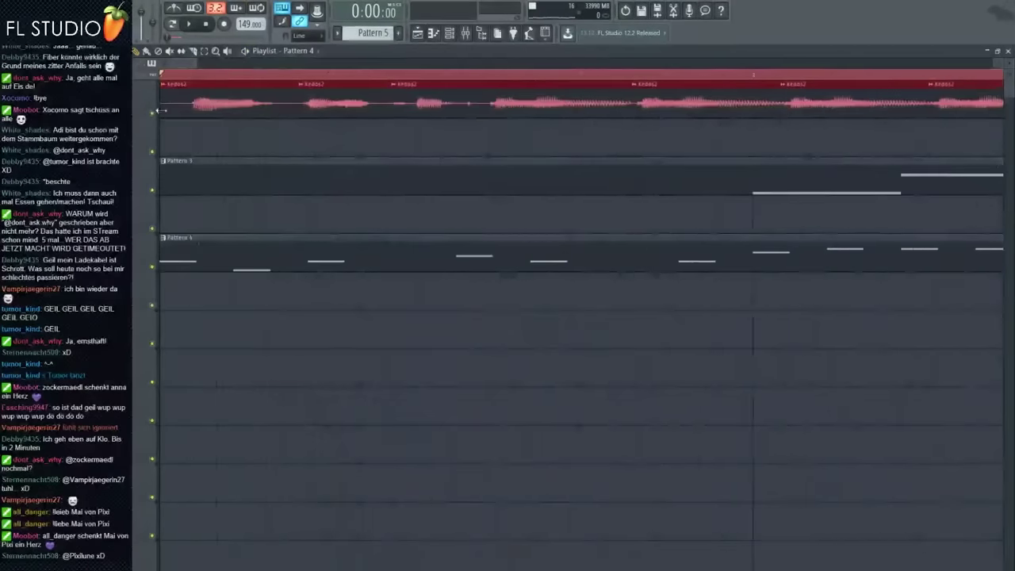
scroll(162, 131, "up", 3)
left_click(179, 139, "ctrl")
left_click_drag(162, 111, 263, 115)
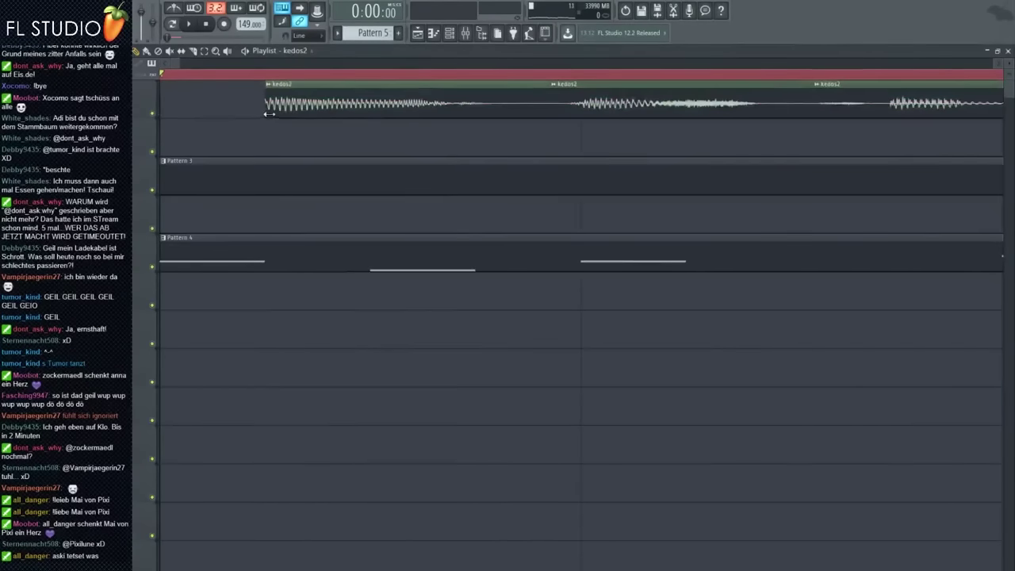
Step: Select the kedos2 vocal clips in the intro and shift them slightly earlier
scroll(249, 129, "down", 3)
scroll(246, 130, "down", 5)
left_click_drag(616, 119, 181, 123)
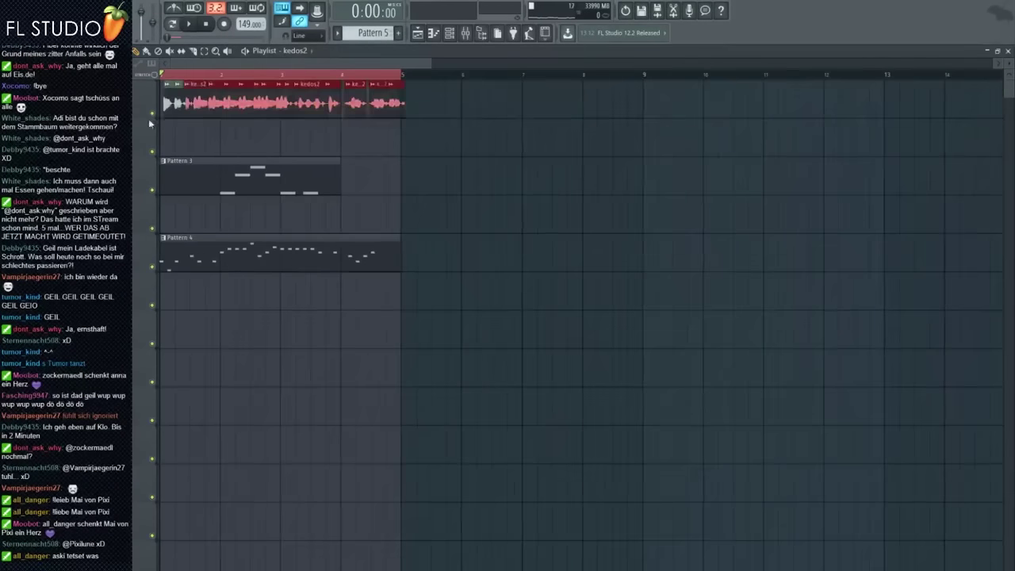
scroll(197, 166, "up", 4)
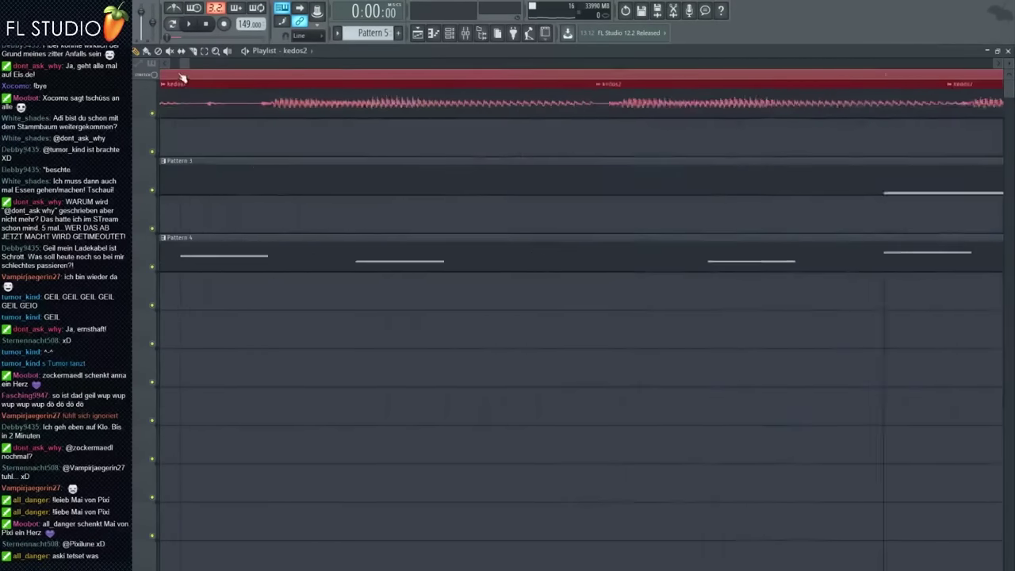
Step: Turn on the metronome and play the start of the intro to check the vocal's timing
left_click(173, 9)
key("space")
scroll(139, 124, "up", 2)
key("space")
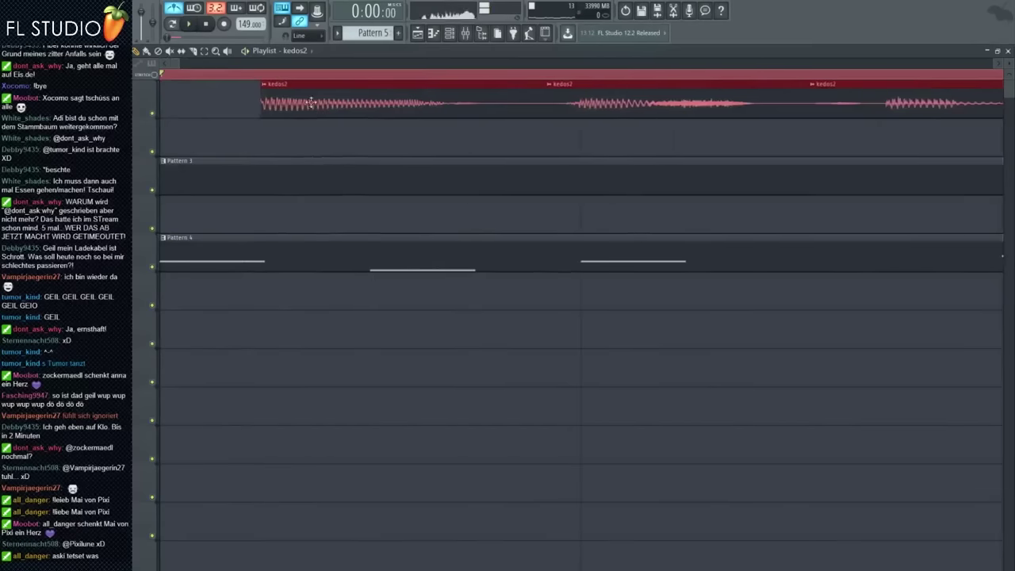
Step: Shift the selected kedos2 vocal clips earlier so the first one starts at bar 1, checking the timing with playback
key("space")
left_click_drag(307, 102, 210, 100)
key("space")
key("space")
key("space")
key("space")
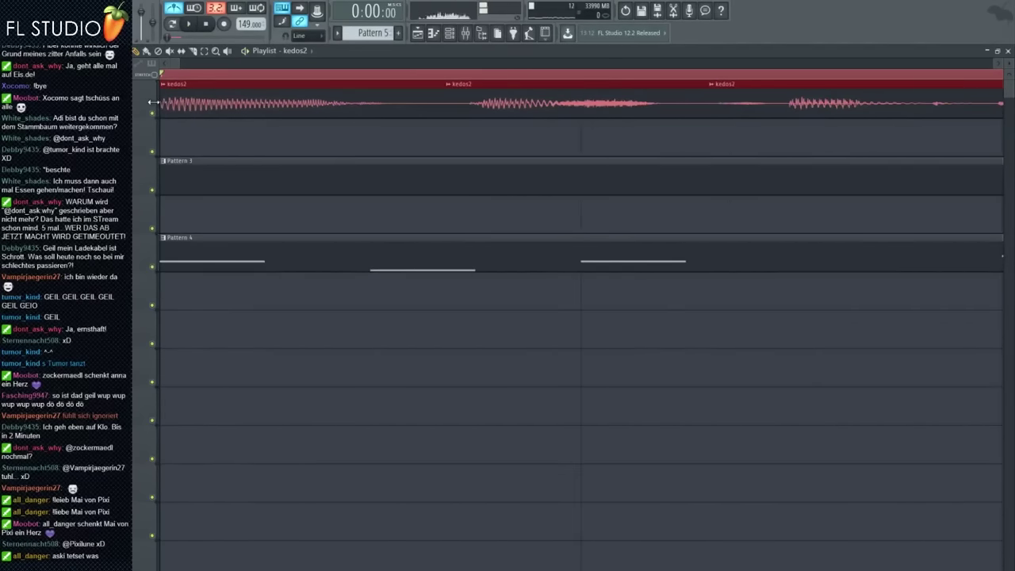
Step: Deselect the kedos2 clips and play the opening bars of the intro to check the vocal's timing
left_click(183, 133, "ctrl")
key("space")
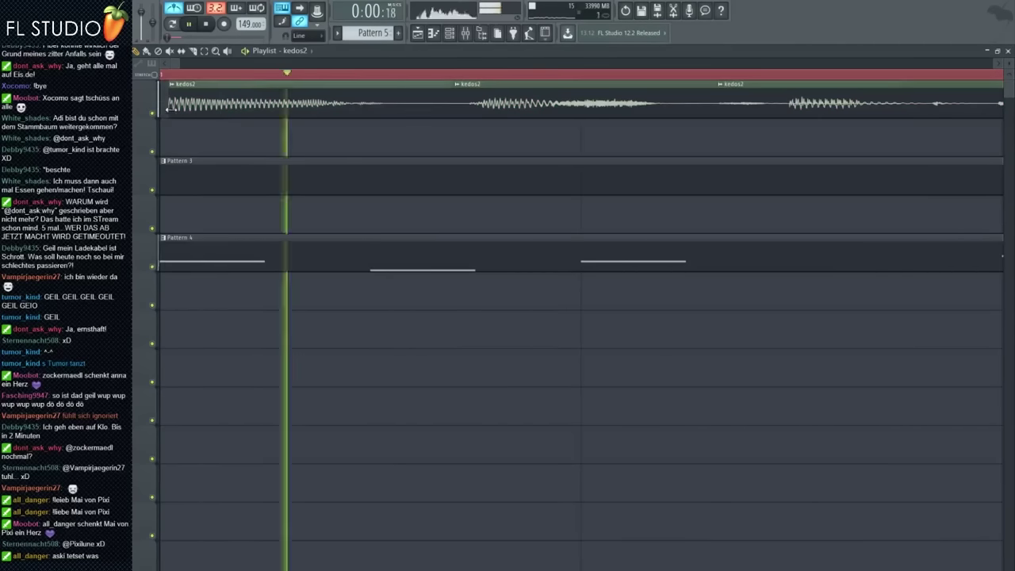
scroll(255, 167, "down", 5)
scroll(329, 142, "down", 5)
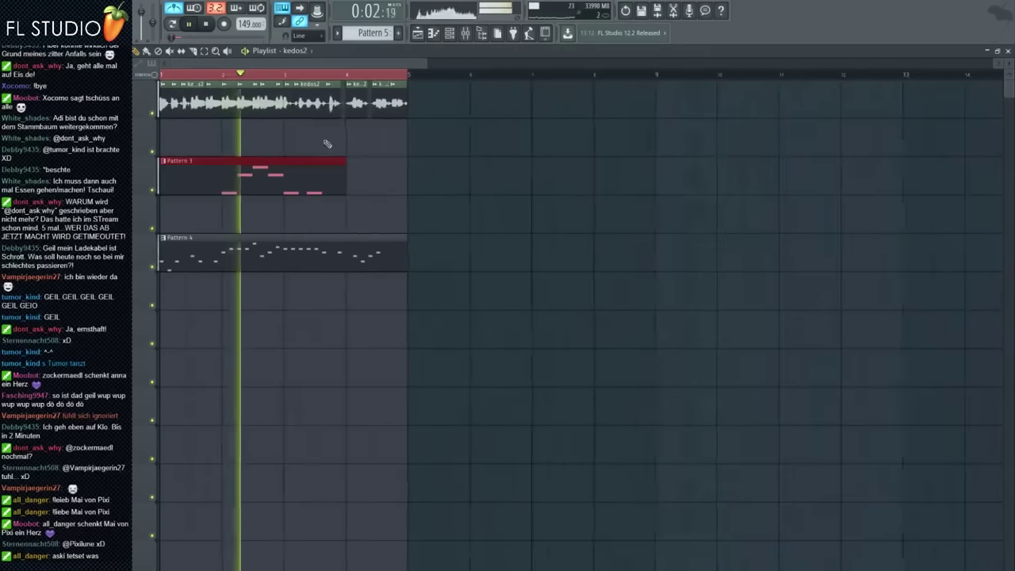
key("space")
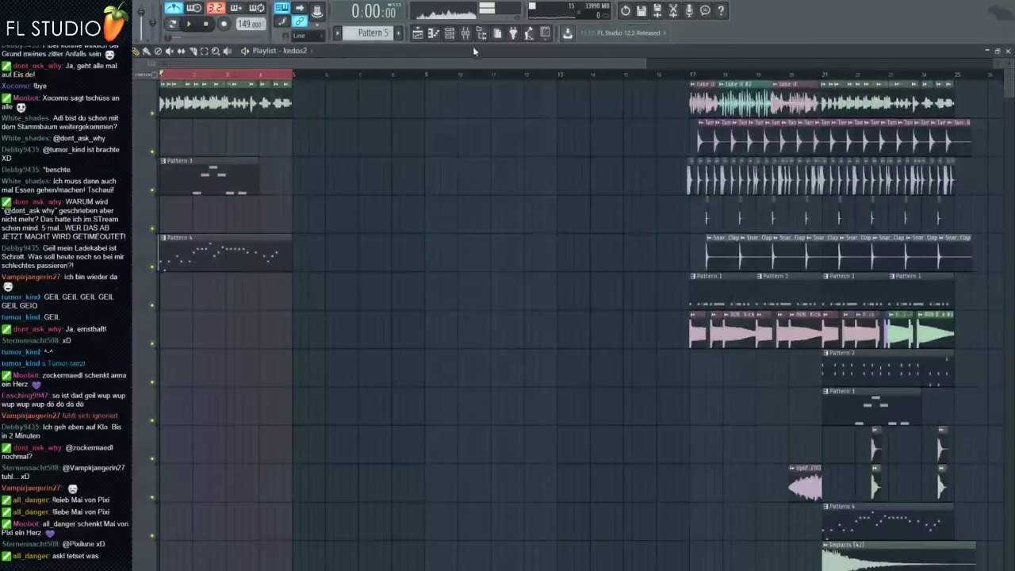
Step: Lower the dry level of Fruity Reeverb 2 on mixer Insert 8 and create an automation clip for it
left_click(465, 33)
key("space")
left_click(220, 393)
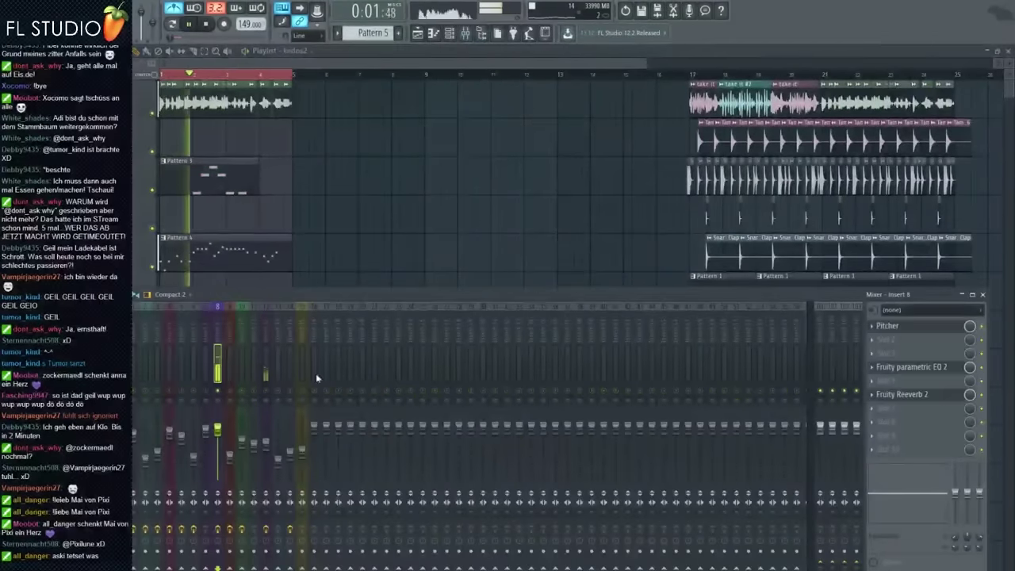
left_click(904, 394)
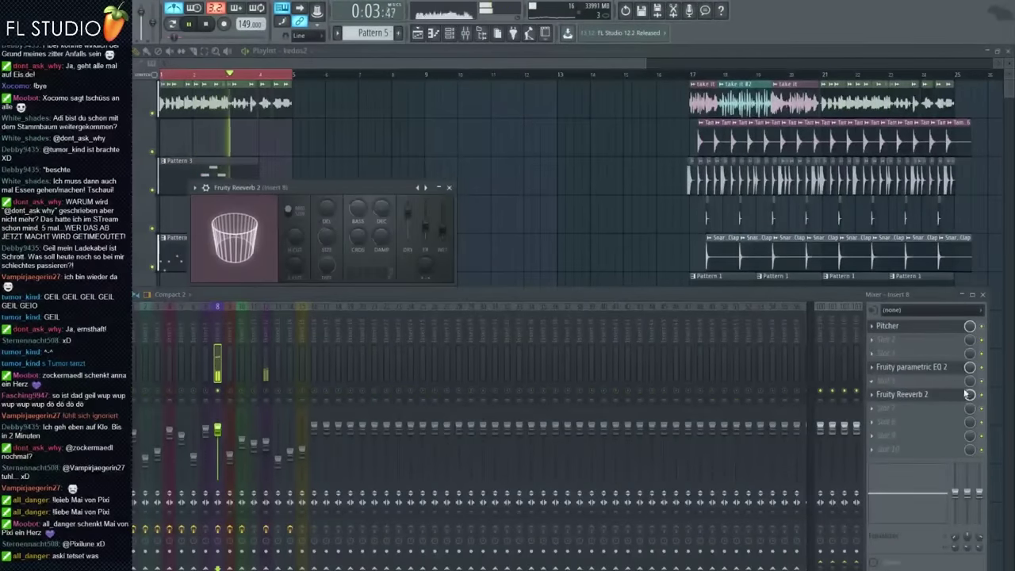
left_click_drag(408, 214, 408, 235)
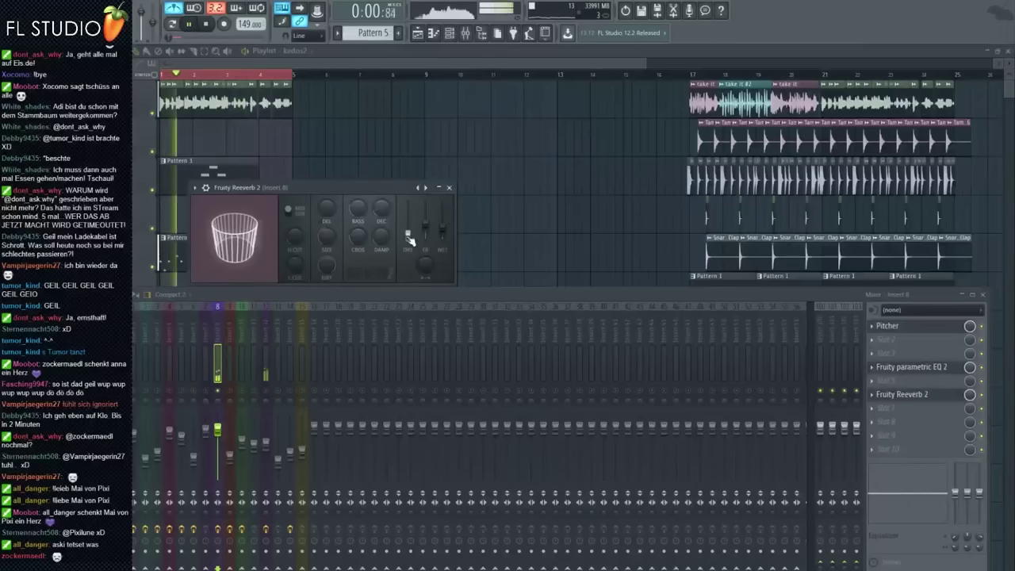
right_click(409, 235)
left_click(456, 318)
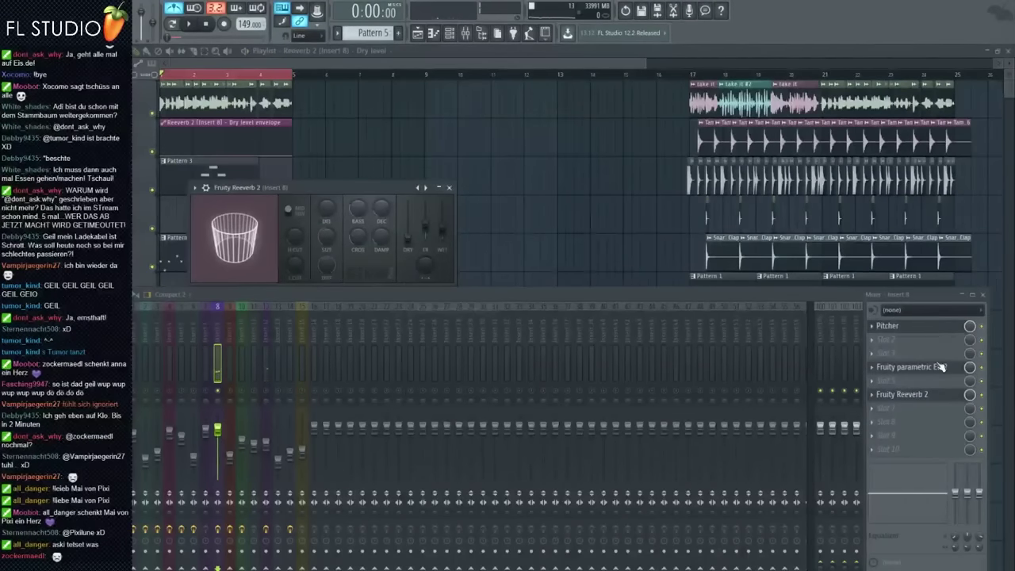
Step: Add a second Fruity parametric EQ 2 to mixer Insert 8 below the reverb and load its 20Hz low-and-high cut preset
key("F8")
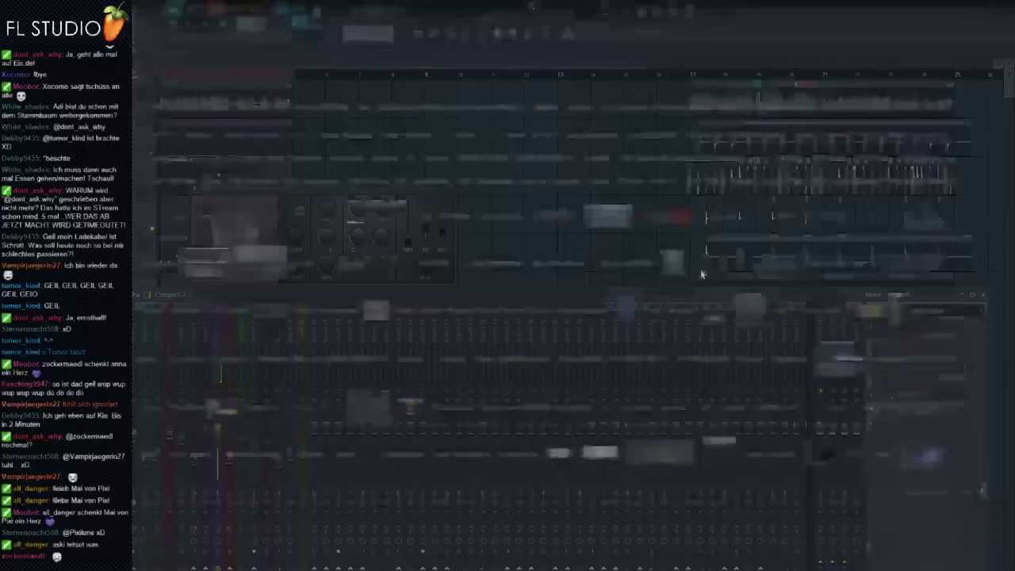
left_click_drag(764, 324, 891, 432)
right_click(426, 117)
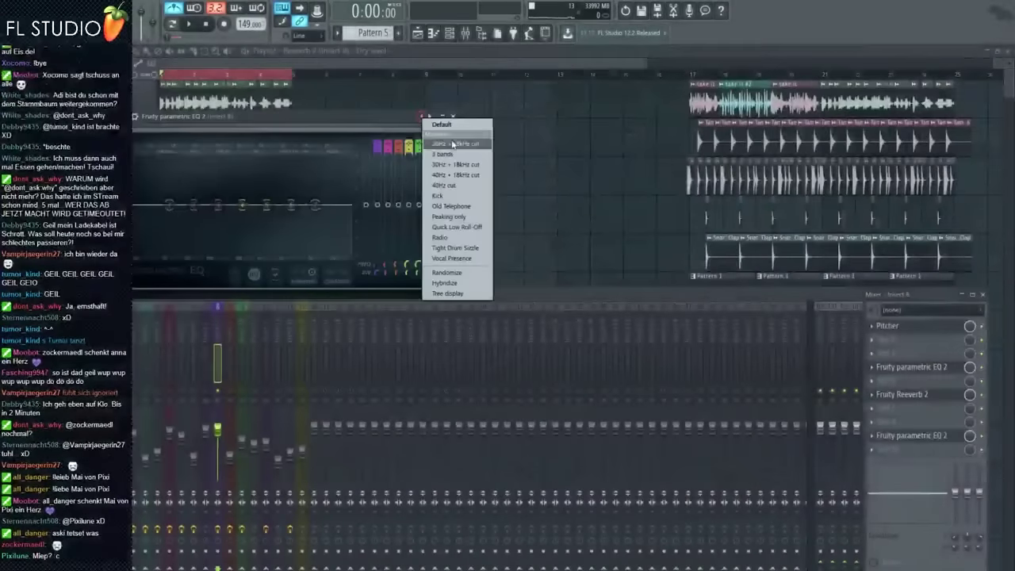
left_click(453, 144)
Step: Lower the band 7 frequency of the new EQ while the intro plays and create an automation clip for it
key("space")
left_click_drag(337, 210, 421, 259)
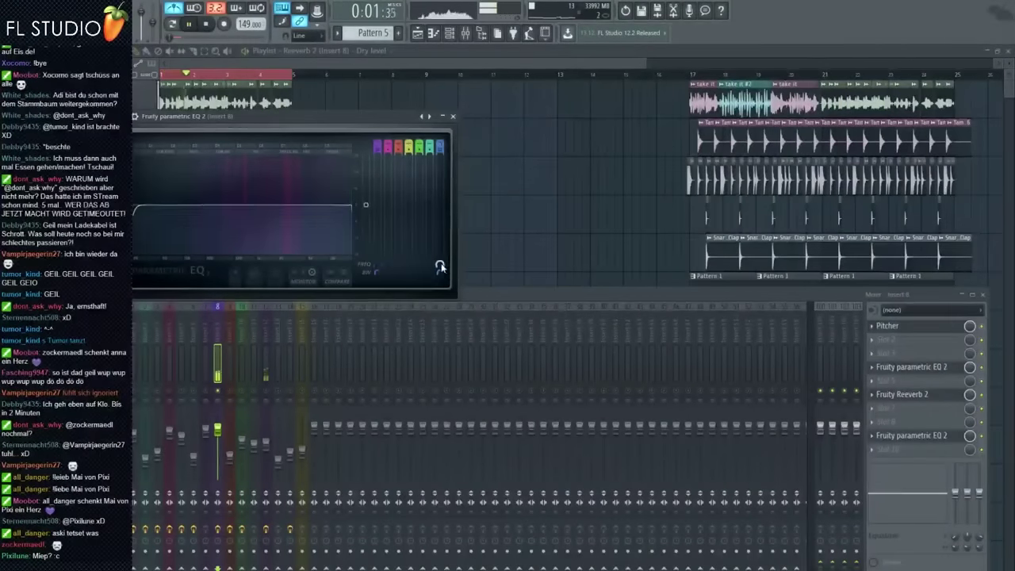
right_click(441, 267)
left_click(480, 339)
key("F5")
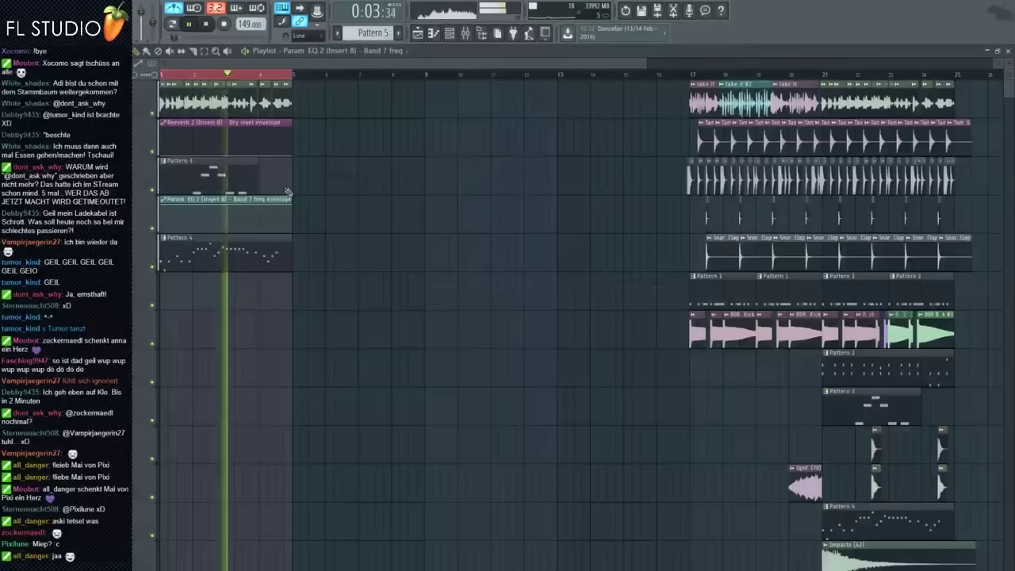
Step: Shape the Band 7 freq and Reeverb 2 Dry level envelopes to rise steadily from bar 1 to bar 5
key("space")
left_click_drag(293, 205, 283, 229)
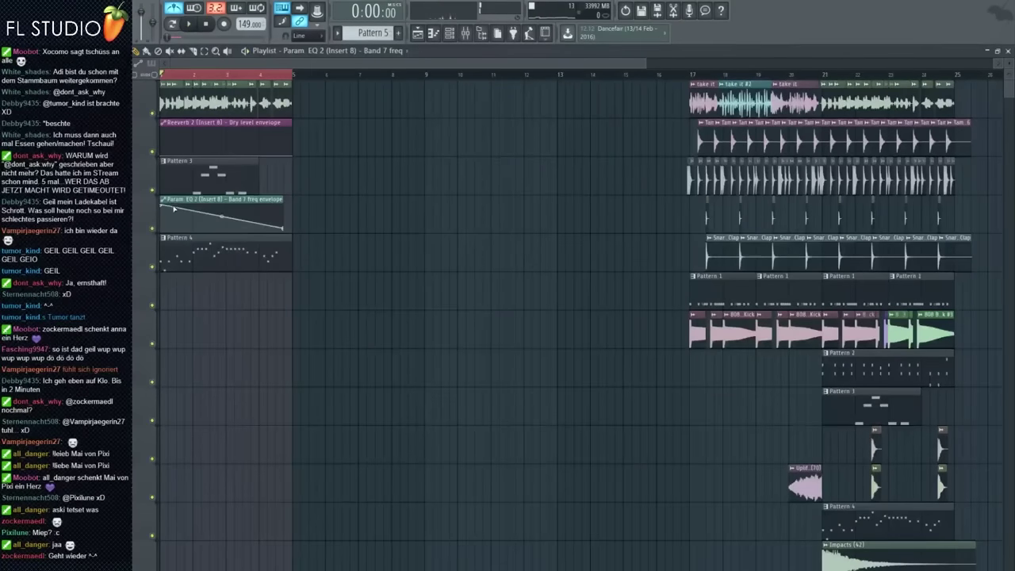
left_click_drag(163, 214, 161, 230)
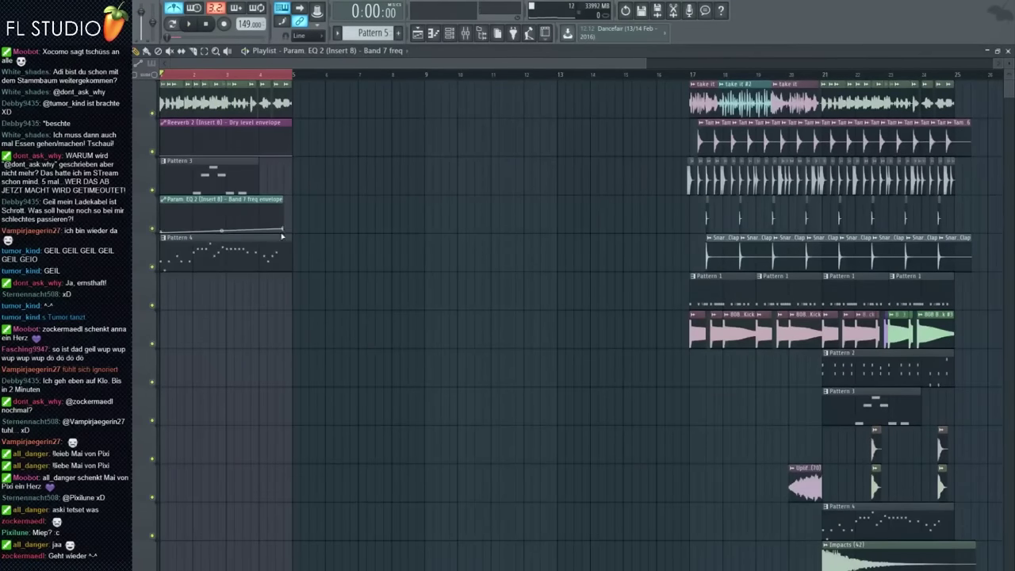
key("space")
left_click_drag(284, 230, 291, 200)
key("space")
left_click_drag(291, 154, 296, 129)
Step: Shorten Pattern 4 to one bar, repeat it up to bar 5, and bow the Band 7 freq envelope's curve upward
mouse_move(291, 243)
left_mouse_down()
mouse_move(191, 248)
mouse_move(254, 253)
mouse_move(224, 253)
mouse_move(243, 253)
left_mouse_up()
left_click(199, 251)
key("space")
left_click(277, 253)
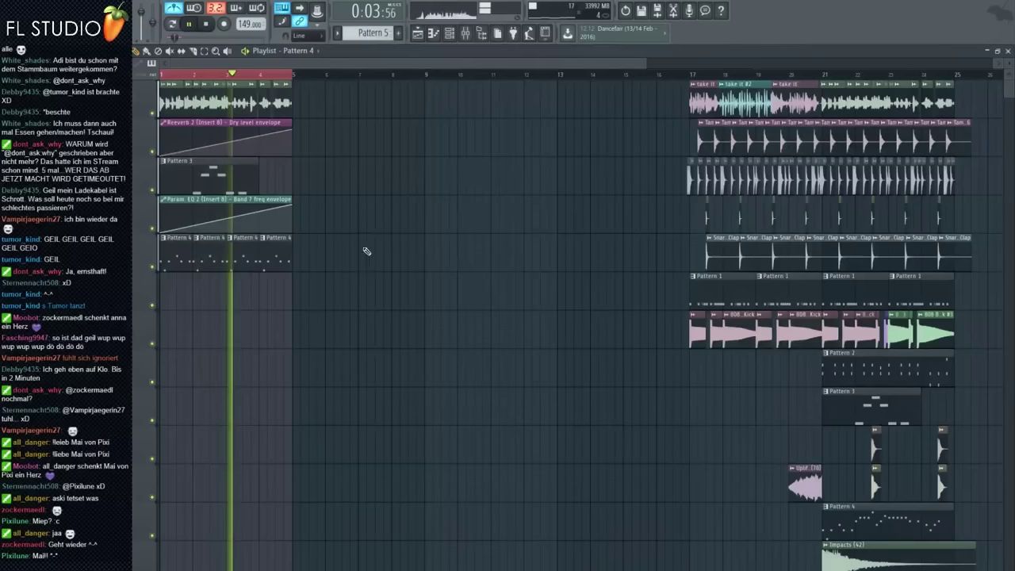
left_click_drag(227, 220, 226, 208)
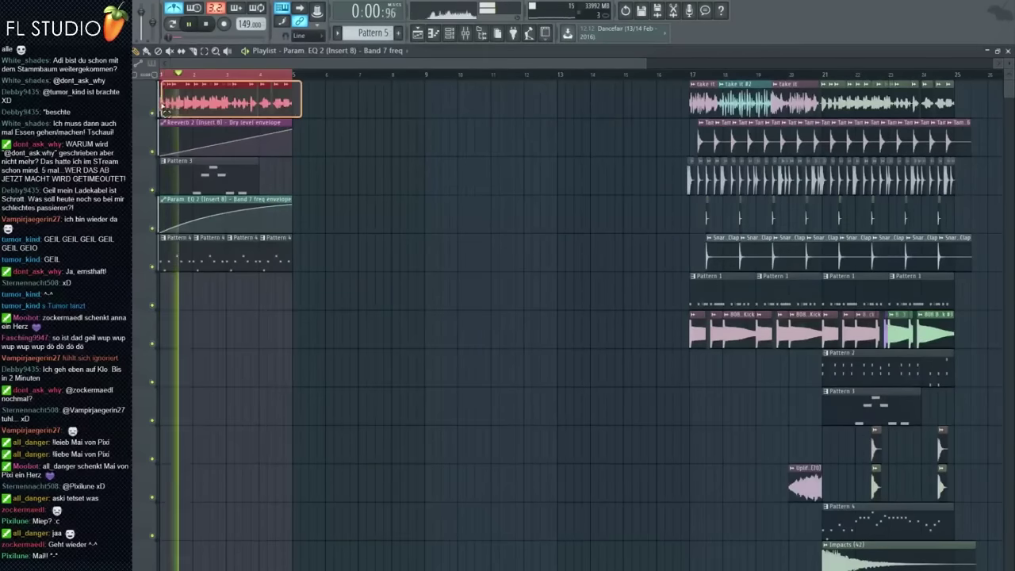
Step: Duplicate the kedos2 clips at bar 5 and loop bars 1 to 9, with the Pattern 4 clips moved to bar 9
left_click_drag(293, 100, 425, 99)
key("space")
left_click_drag(264, 258, 531, 259)
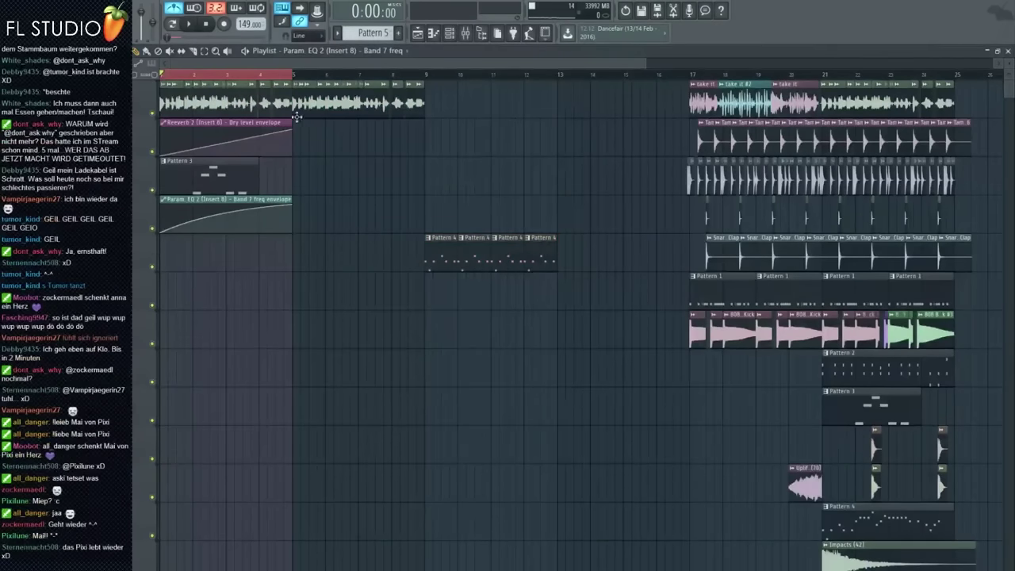
left_click_drag(424, 77, 428, 77)
Step: Filter the channel rack to the Unsorted group and switch to the empty Pattern 6
left_click(449, 33)
left_click(641, 156)
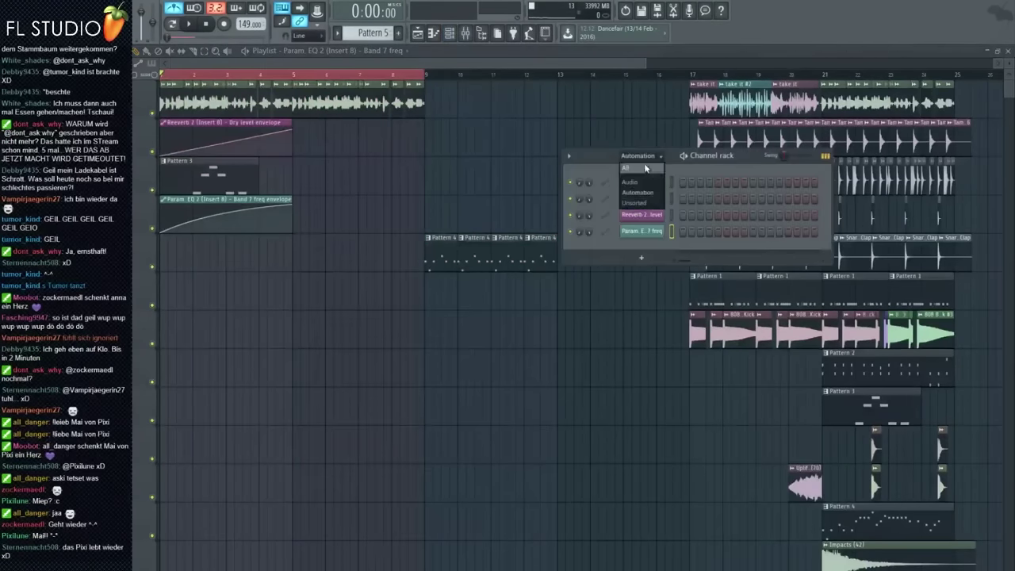
left_click(642, 204)
left_click(642, 158)
left_click(641, 168)
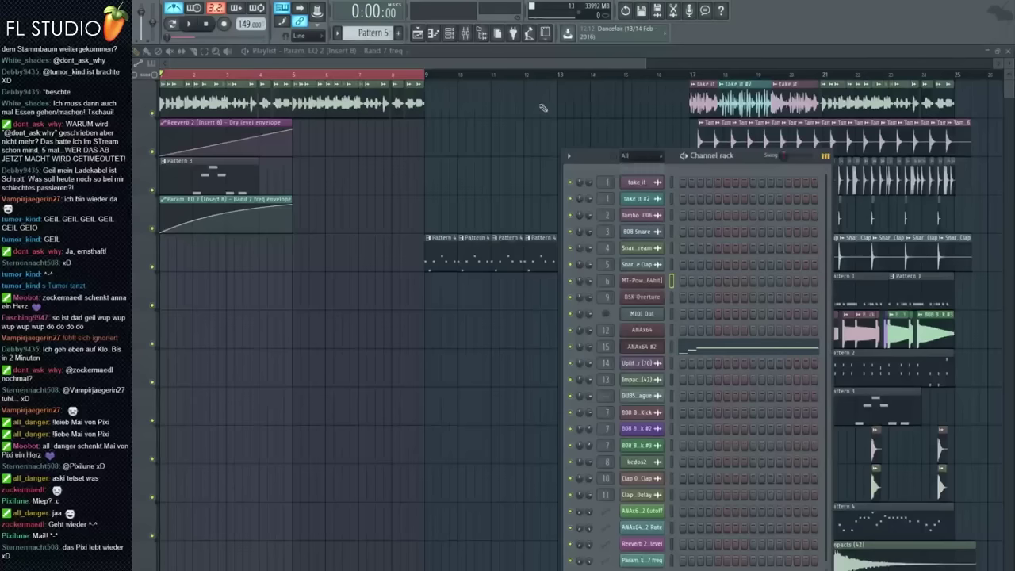
left_click(642, 157)
left_click(639, 204)
scroll(374, 33, "up", 1)
scroll(374, 33, "down", 2)
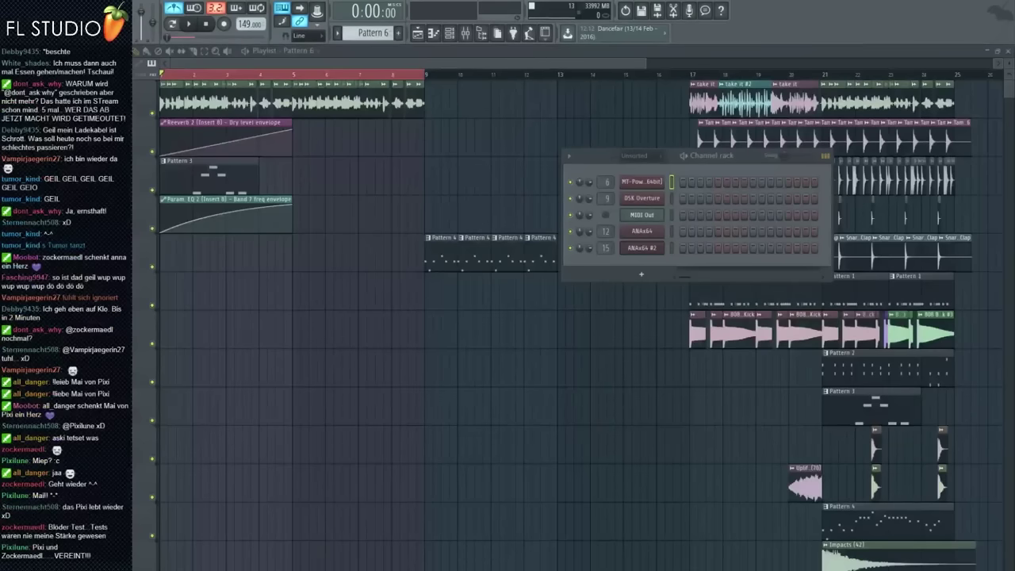
Step: Add a Hypersonic channel to the rack and route it to mixer track 16
left_click_drag(669, 265, 658, 265)
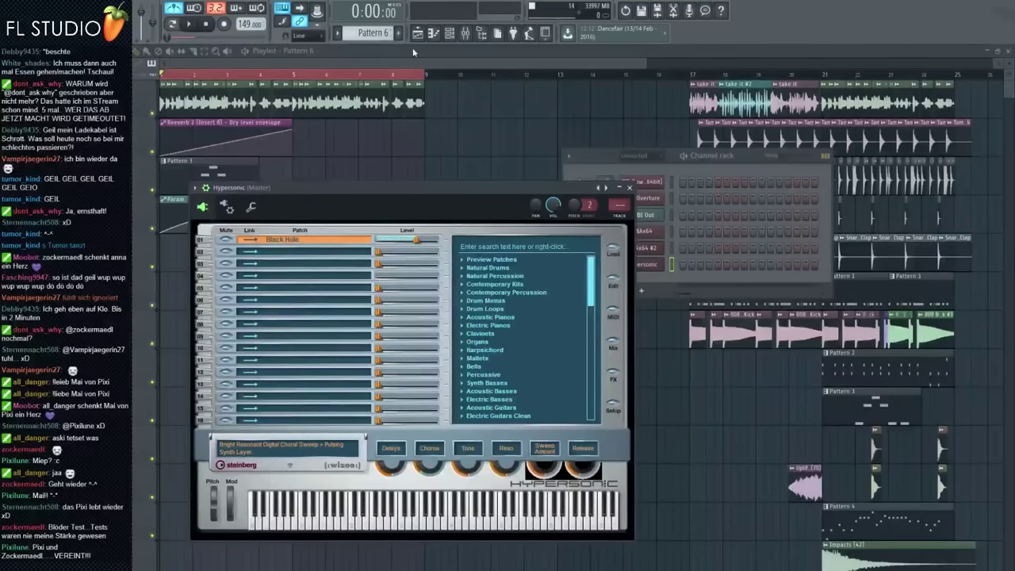
left_click(466, 33)
left_click_drag(618, 205, 619, 171)
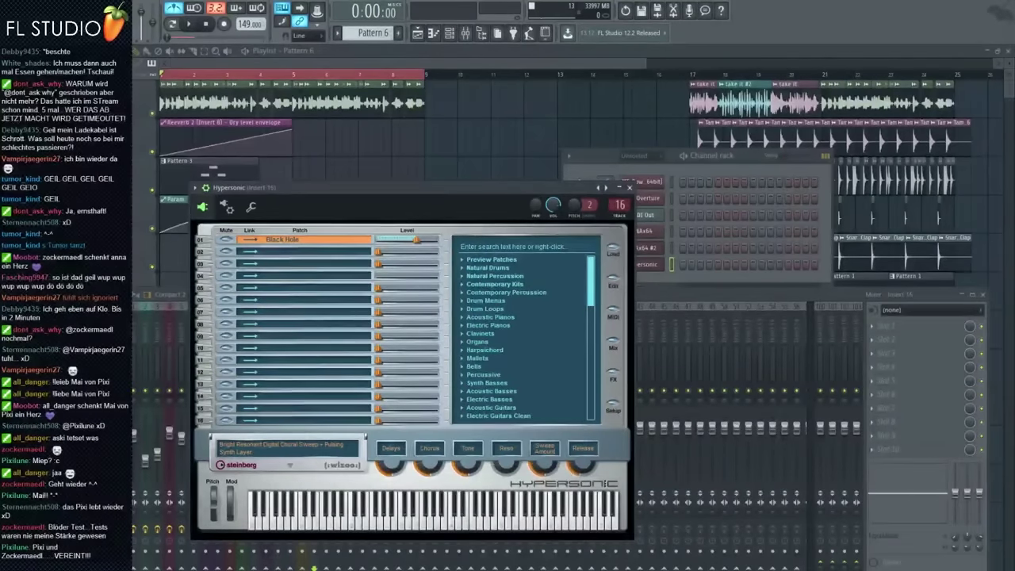
left_click(574, 307)
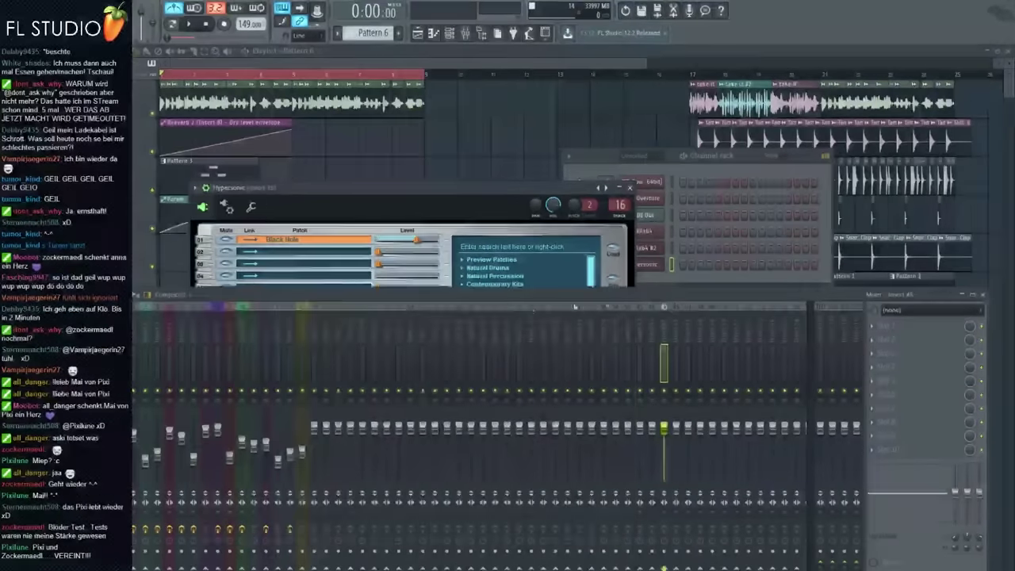
left_click(448, 191)
Step: Load the Soft Grand Piano patch from Hypersonic's Acoustic Pianos category
mouse_move(594, 300)
left_mouse_down()
mouse_move(534, 339)
mouse_move(559, 339)
mouse_move(537, 346)
mouse_move(590, 330)
mouse_move(588, 286)
left_mouse_up()
double_click(495, 302)
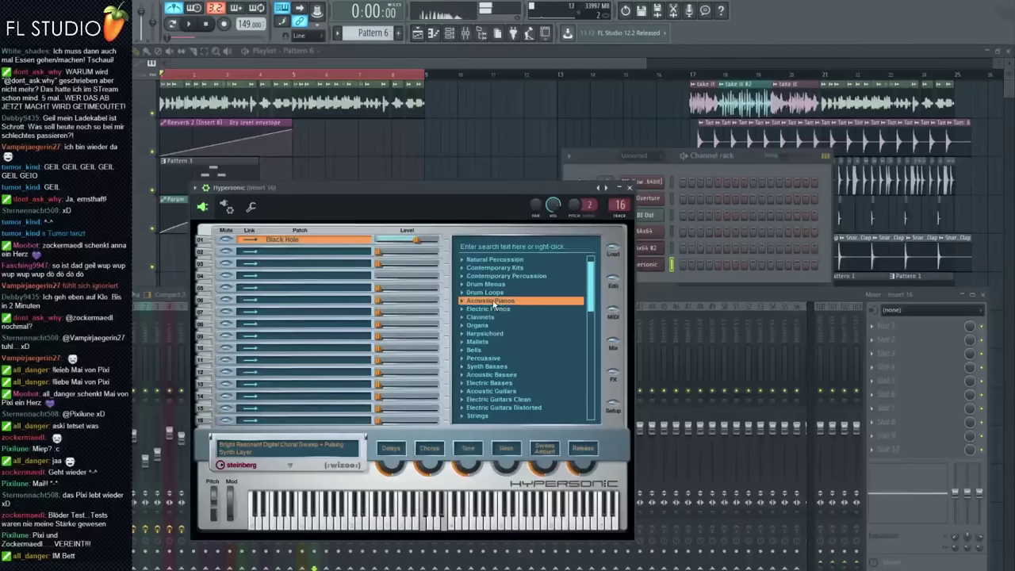
left_click(497, 309)
left_click(508, 328)
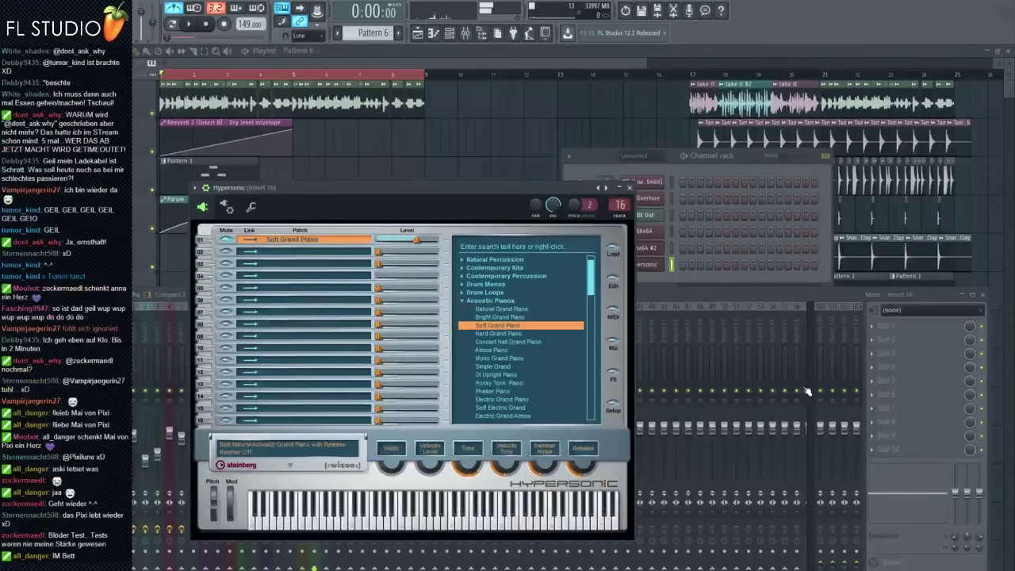
Step: Add Maximus and Fruity Reeverb 2 to mixer Insert 16 and raise the reverb's wet level
left_click(892, 385)
key("F8")
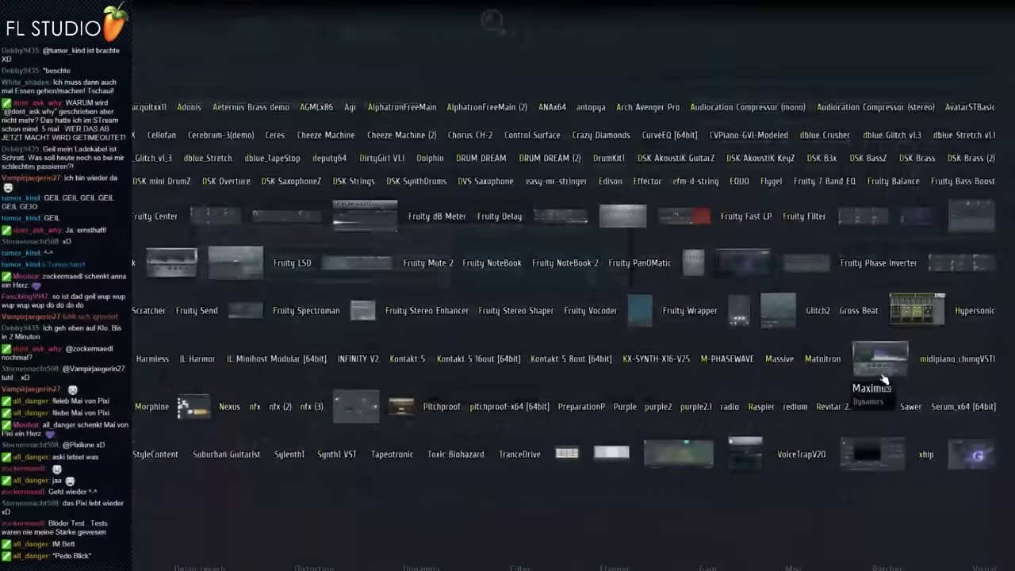
left_click(879, 359)
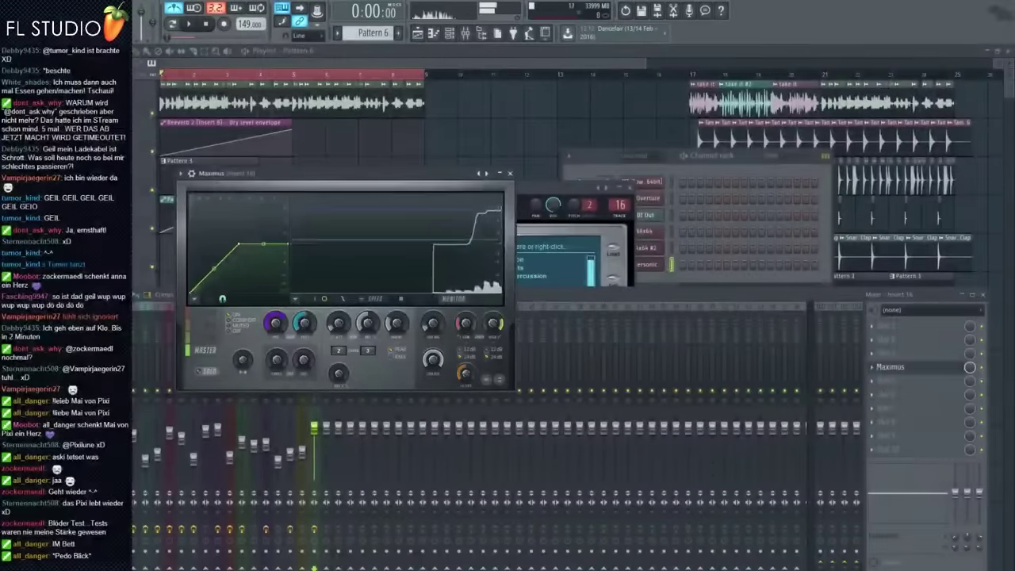
key("F8")
left_click_drag(87, 312, 886, 410)
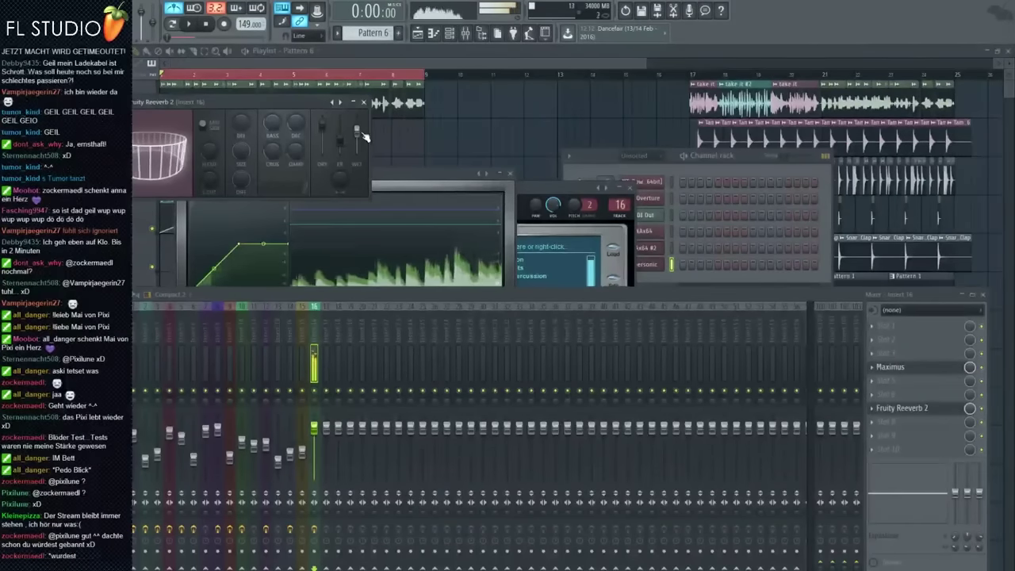
key("space")
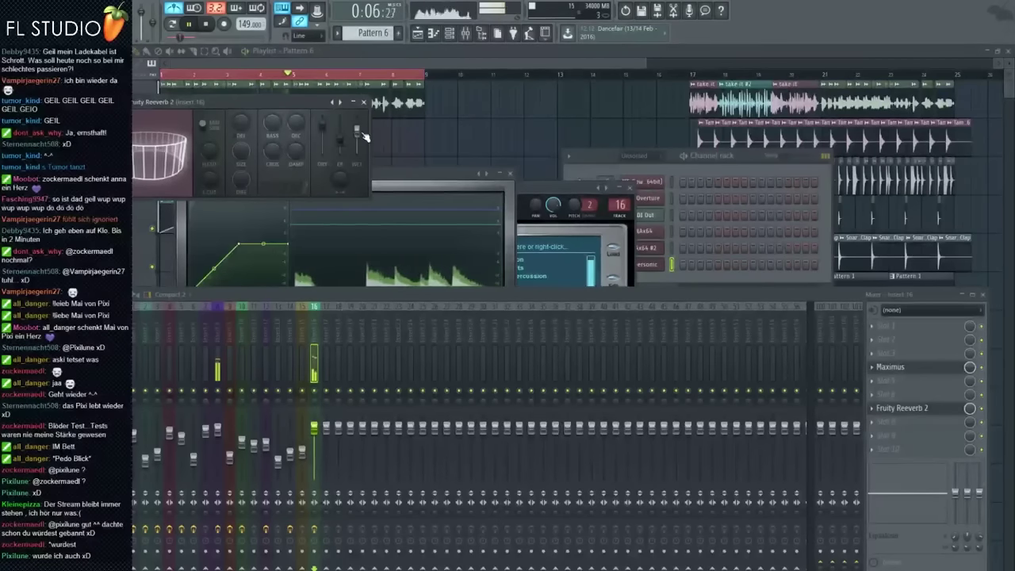
Step: Extend the Band 7 freq and Dry level envelope clips to about bar 9 and lower the Band 7 envelope's point at bar 5
left_click(307, 62)
left_click_drag(294, 199, 425, 200)
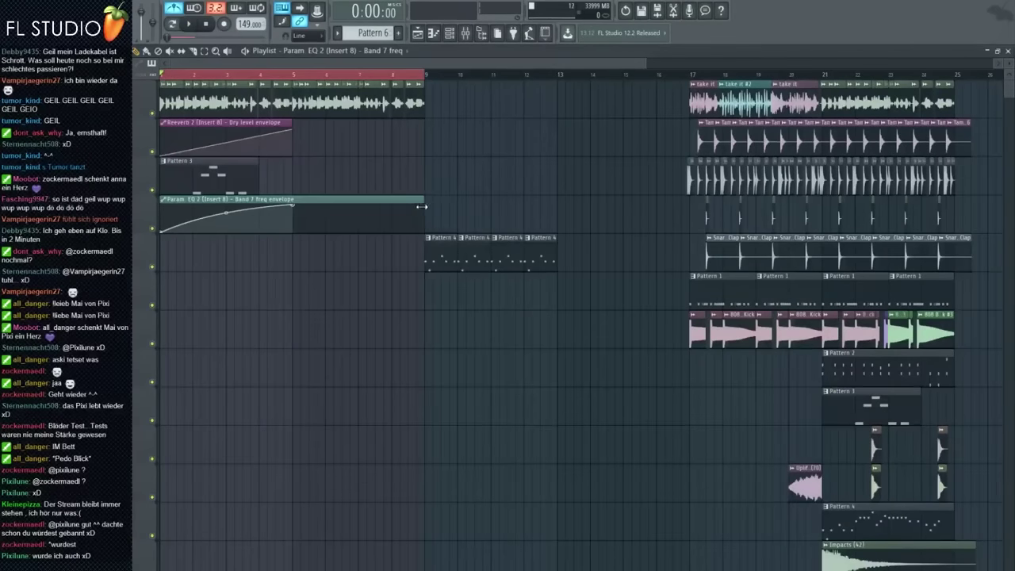
left_click_drag(292, 124, 429, 141)
key("space")
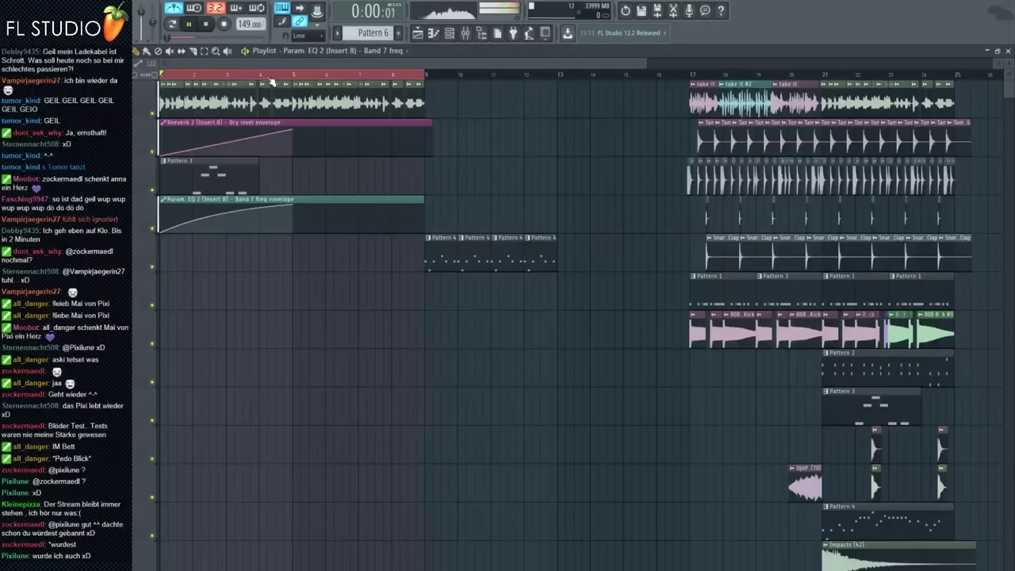
left_click_drag(292, 204, 295, 215)
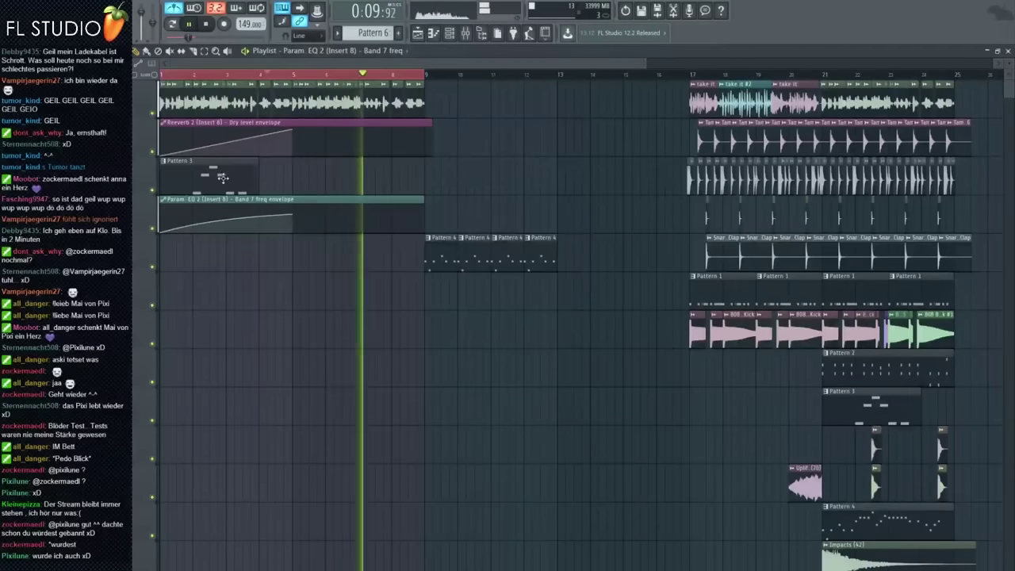
Step: Place a second Pattern 3 clip at bar 5 and raise the start points of both envelopes to make them nearly flat
left_click(303, 161)
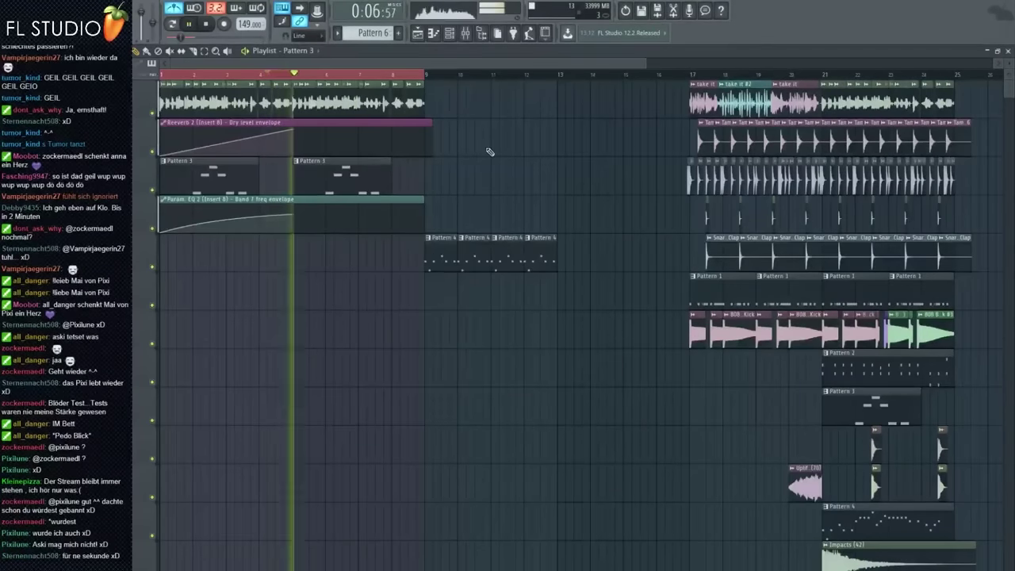
left_click_drag(164, 230, 163, 216)
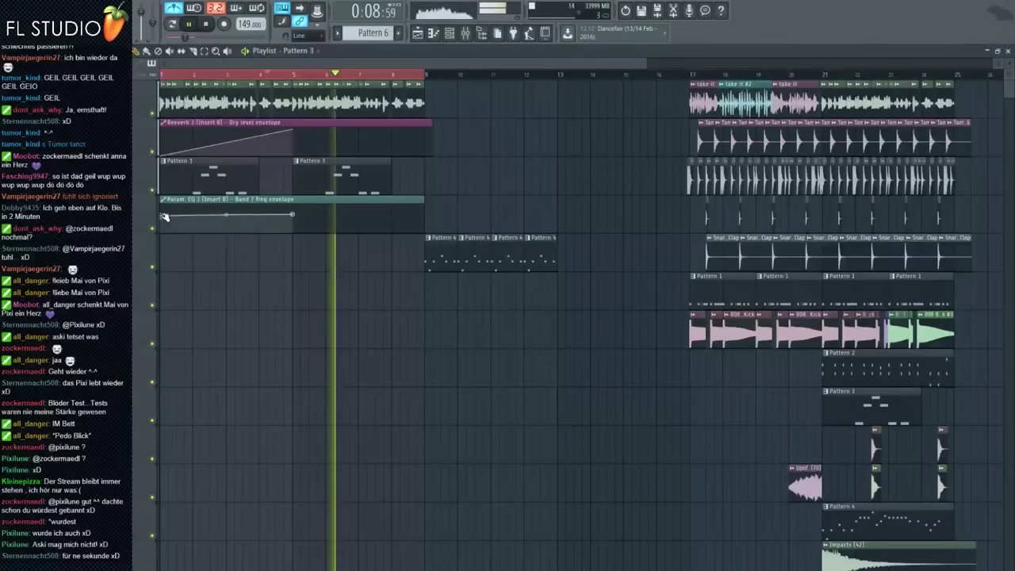
left_click_drag(164, 156, 166, 141)
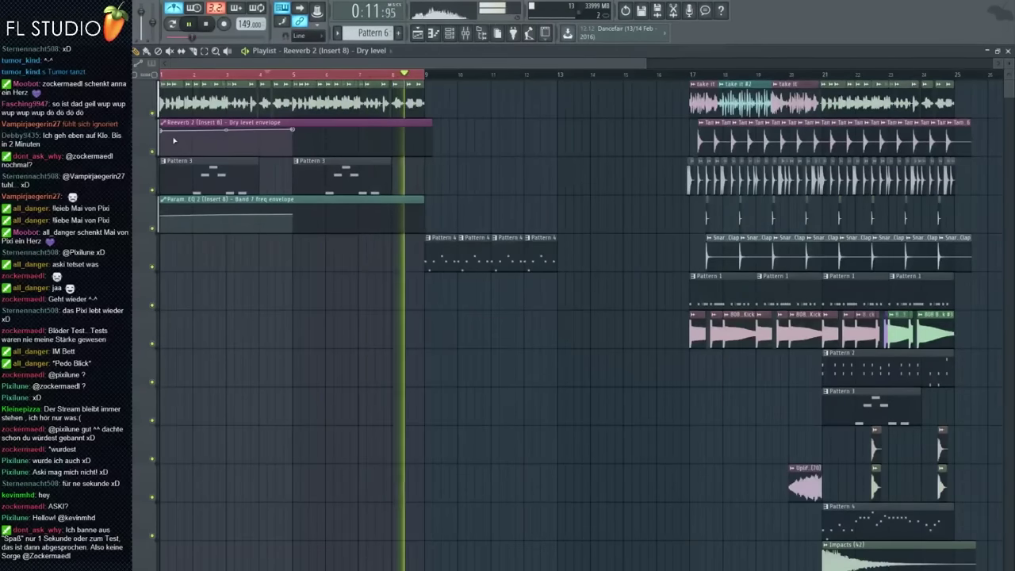
Step: Stop playback and examine Pattern 6's existing Hypersonic note in the piano roll
key("space")
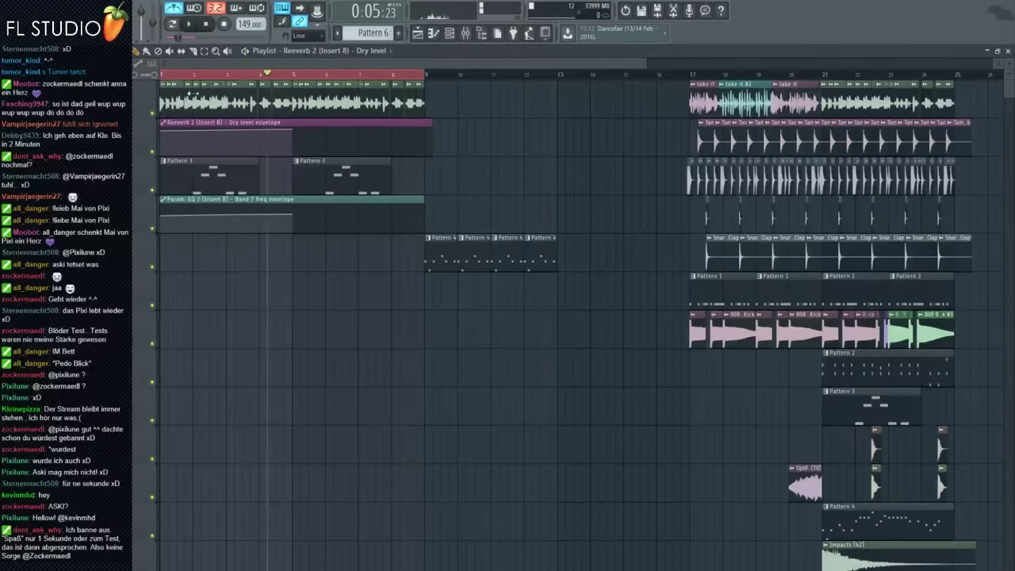
left_click(450, 33)
left_click(433, 33)
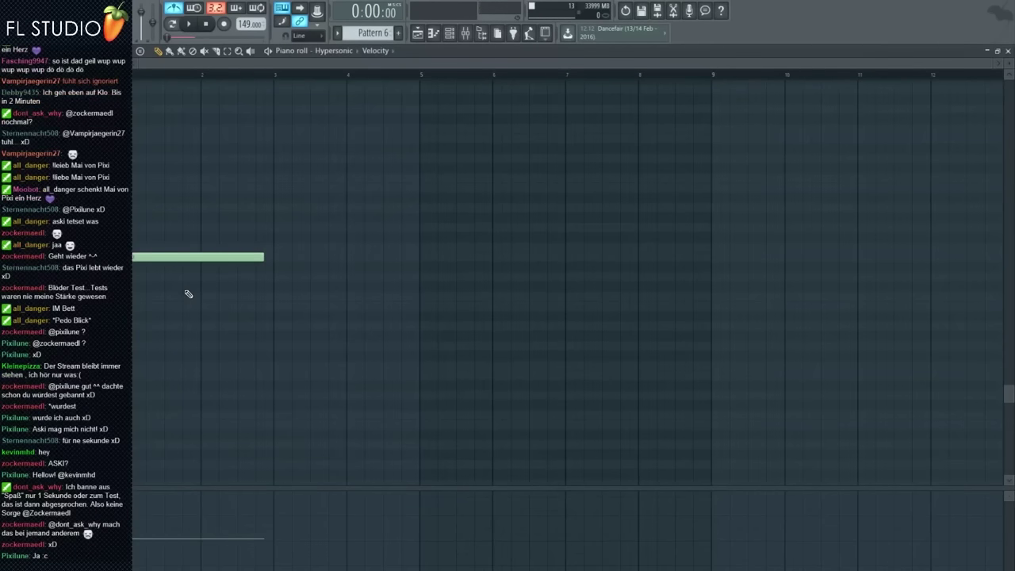
key("space")
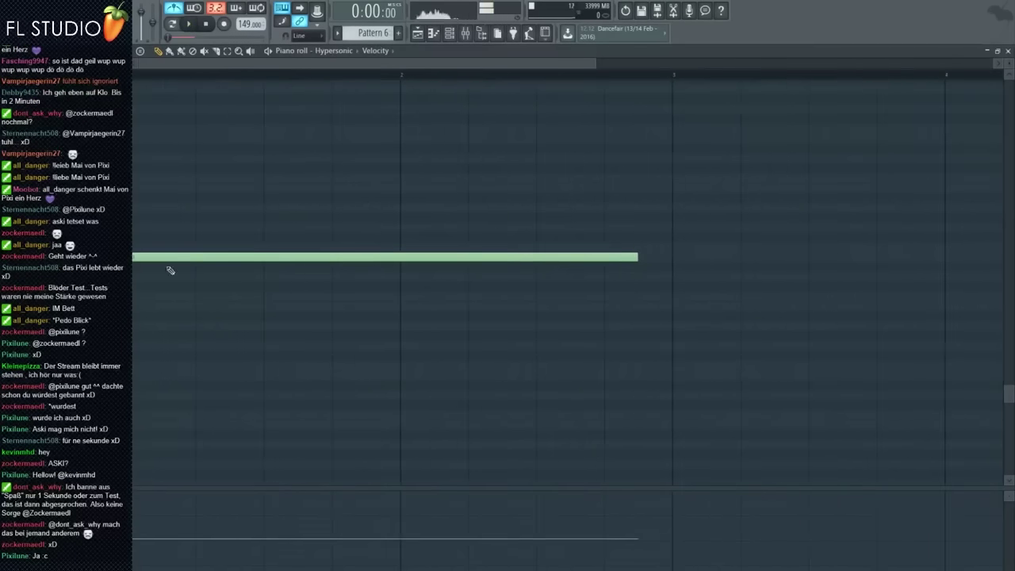
scroll(138, 212, "up", 3)
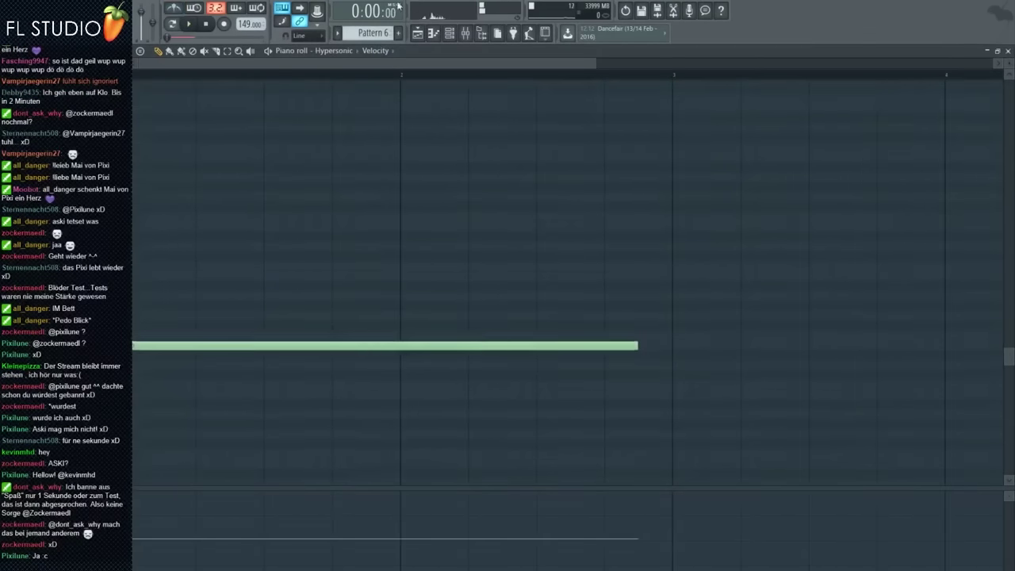
Step: Place a Pattern 6 clip at bar 1 of the playlist on the track below the Pattern 4 clips
left_click(418, 32)
left_click(270, 261)
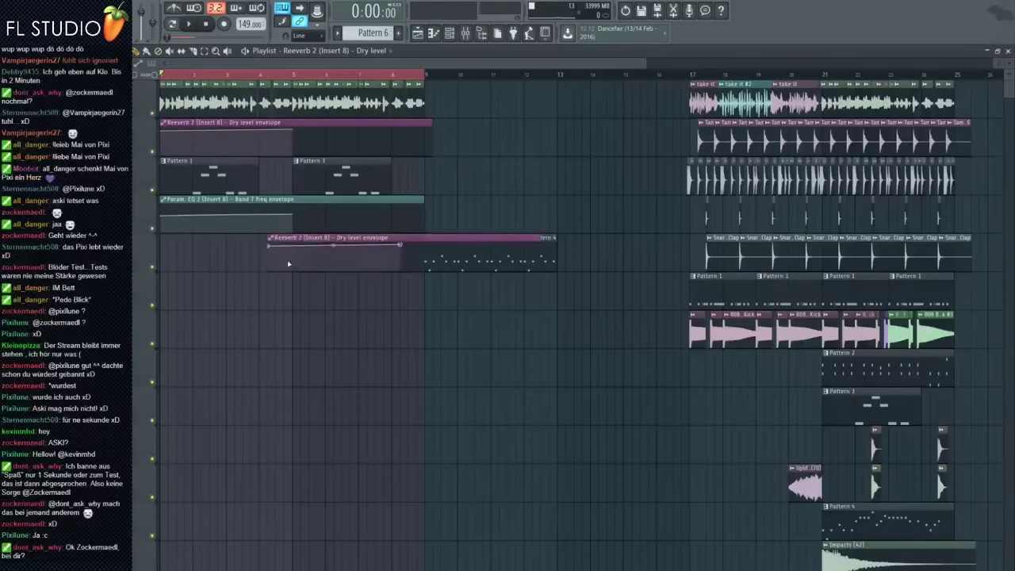
right_click(411, 245)
scroll(411, 244, "down", 1)
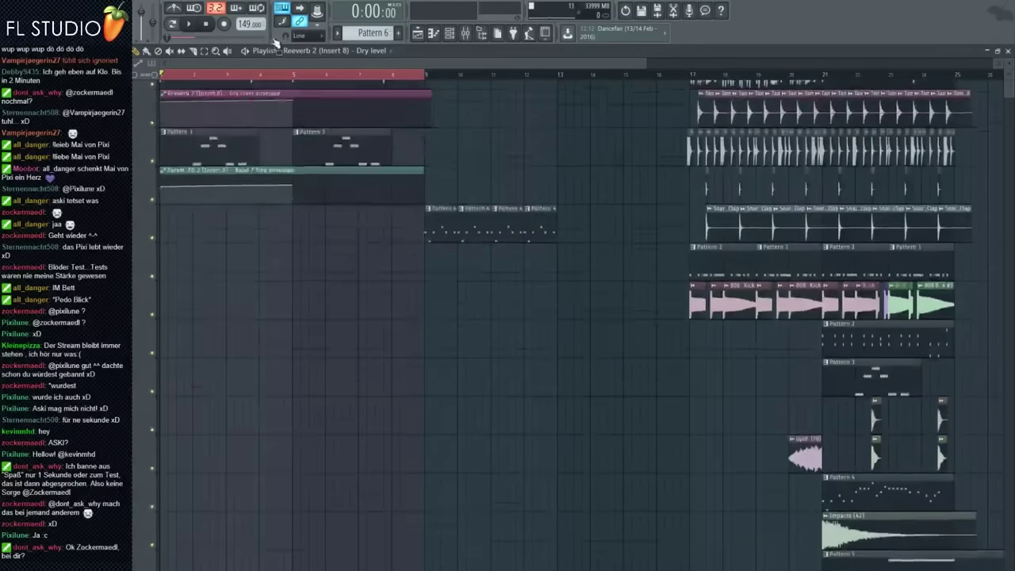
scroll(277, 43, "up", 1)
left_click(344, 51)
left_click(776, 270)
left_click_drag(247, 288, 155, 288)
scroll(155, 288, "up", 5)
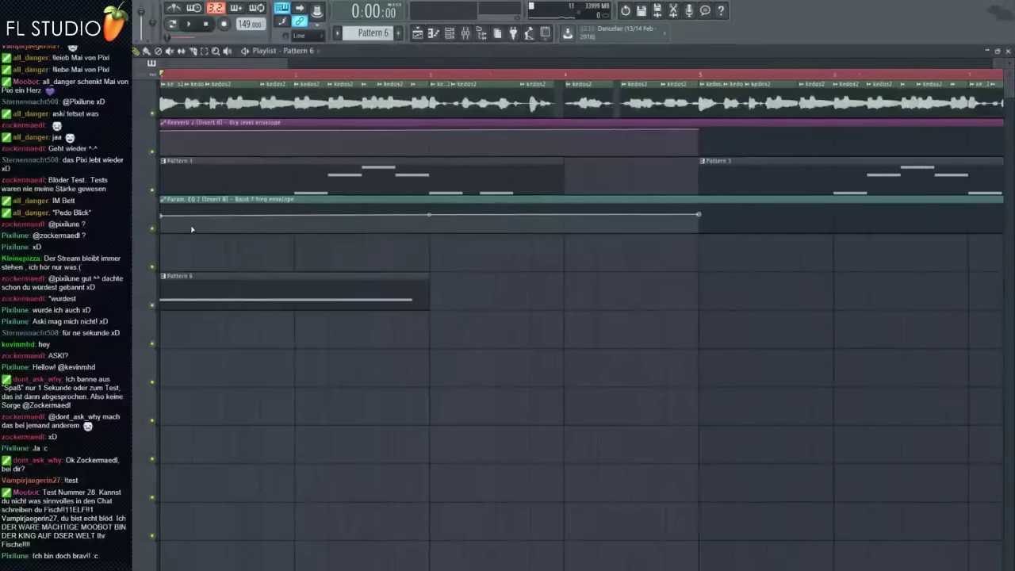
Step: Lower the start point of the Band 7 freq envelope to the minimum so it rises toward bar 5, and audition it
scroll(165, 218, "down", 3)
left_click(158, 236)
key("space")
key("space")
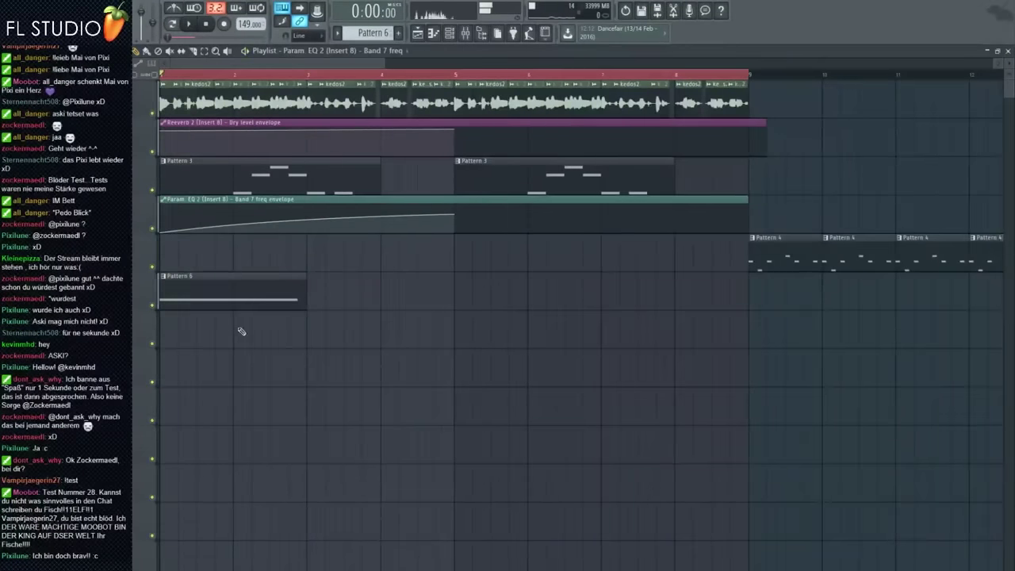
Step: Clear Pattern 6's long note and record a live piano chord progression about six bars long, capturing notes and automation
double_click(224, 299)
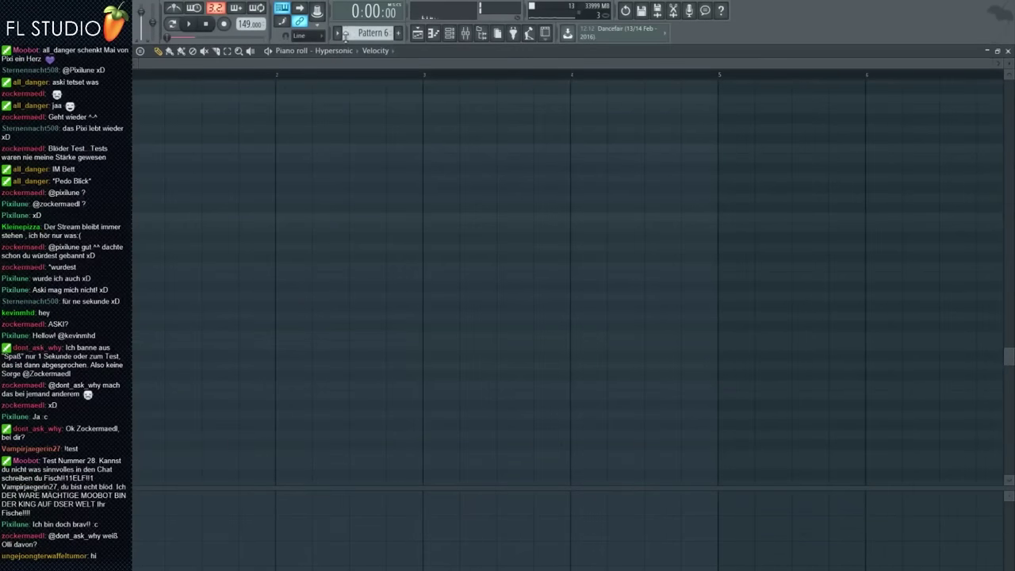
key("r")
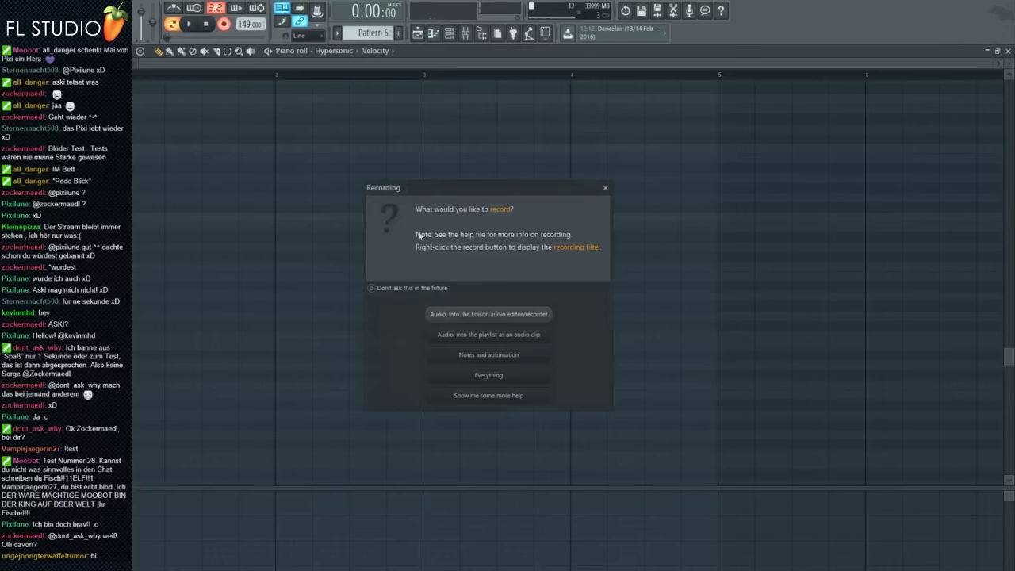
left_click(496, 379)
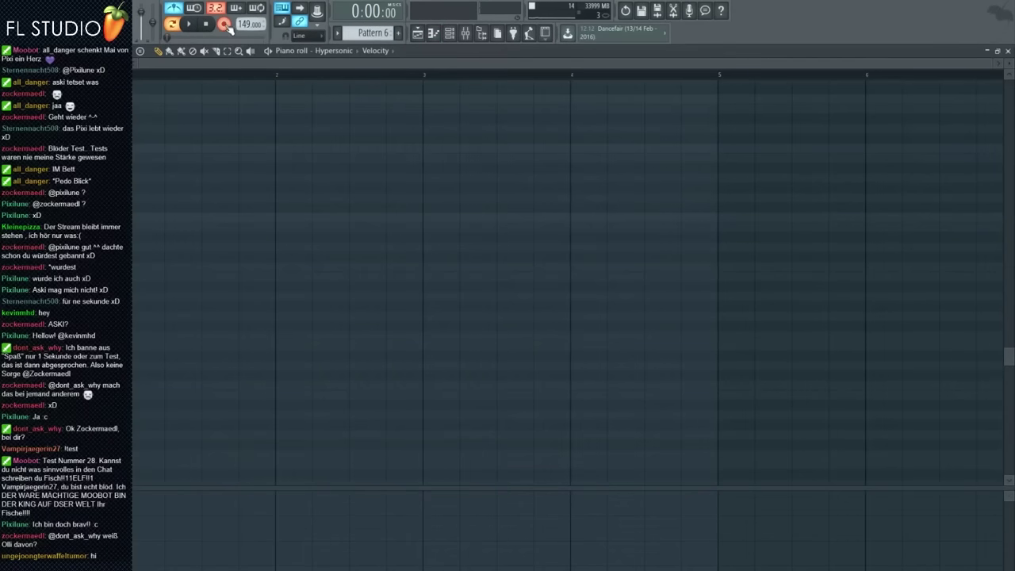
left_click(226, 25)
left_click(506, 356)
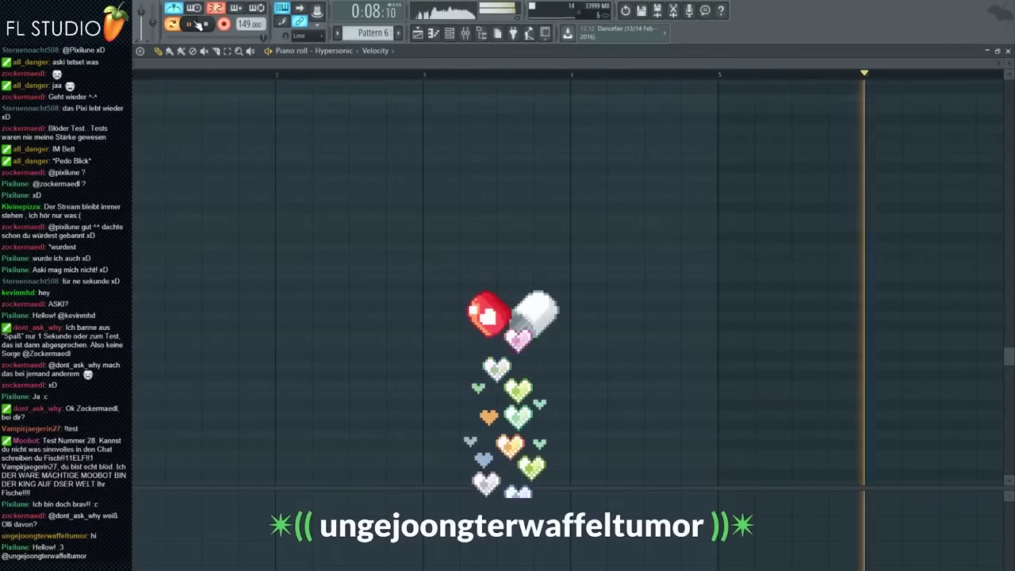
left_click(197, 23)
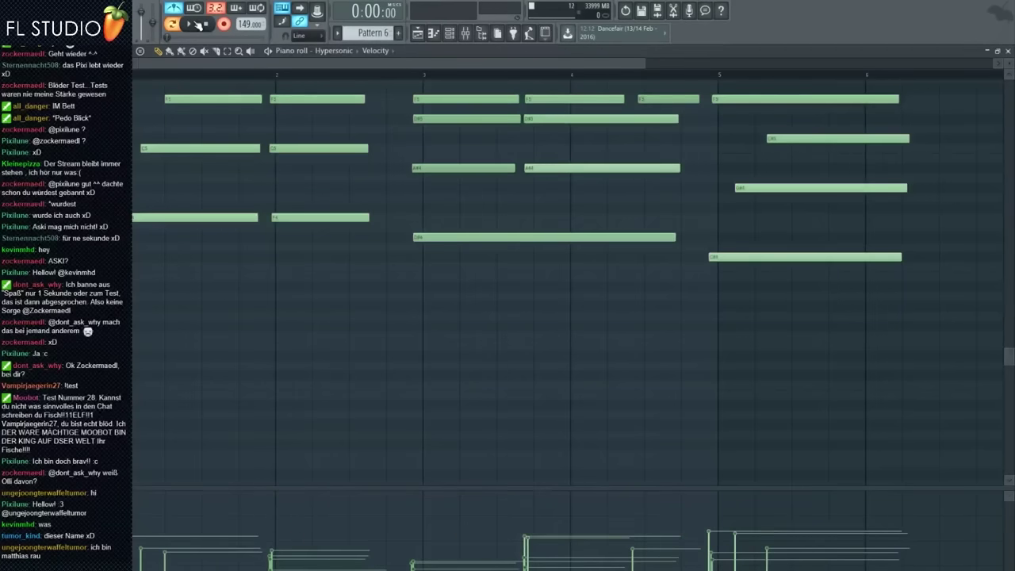
Step: Review the recorded Pattern 6 chords in the piano roll and turn off the metronome for playback
scroll(440, 405, "up", 1, "ctrl")
scroll(397, 374, "up", 2)
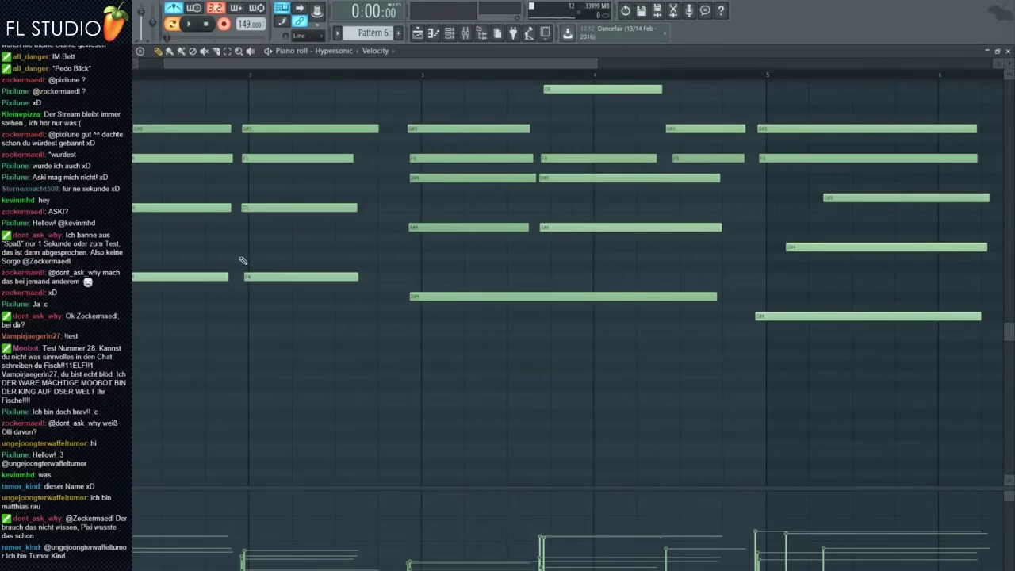
scroll(365, 185, "up", 3)
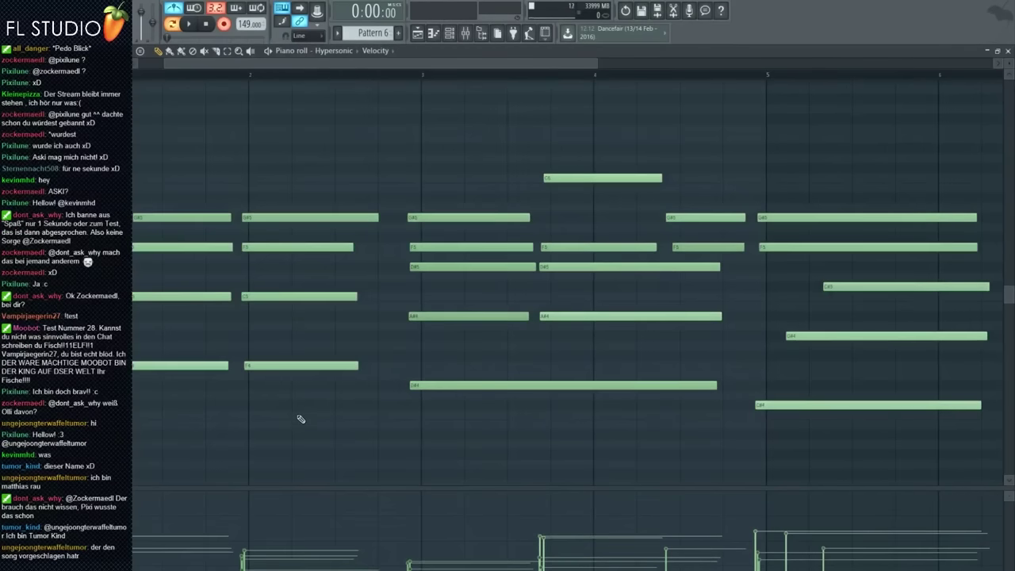
scroll(227, 209, "up", 4)
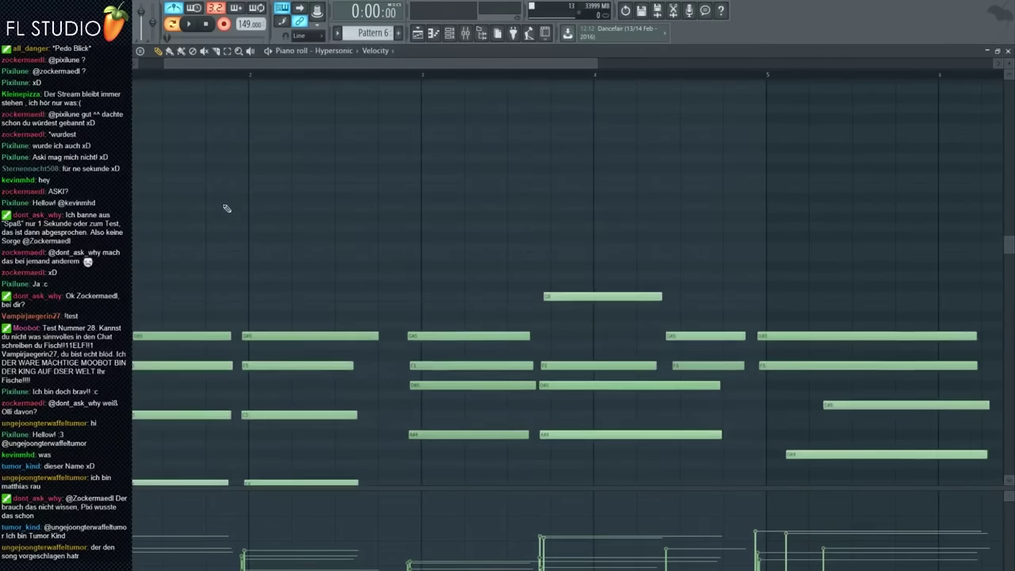
left_click(422, 34)
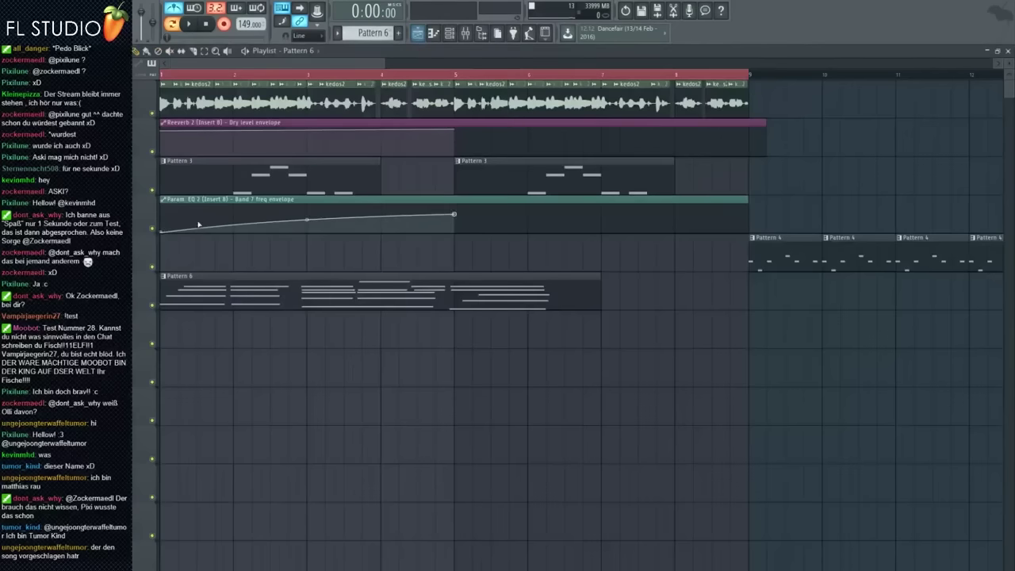
double_click(202, 290)
key("space")
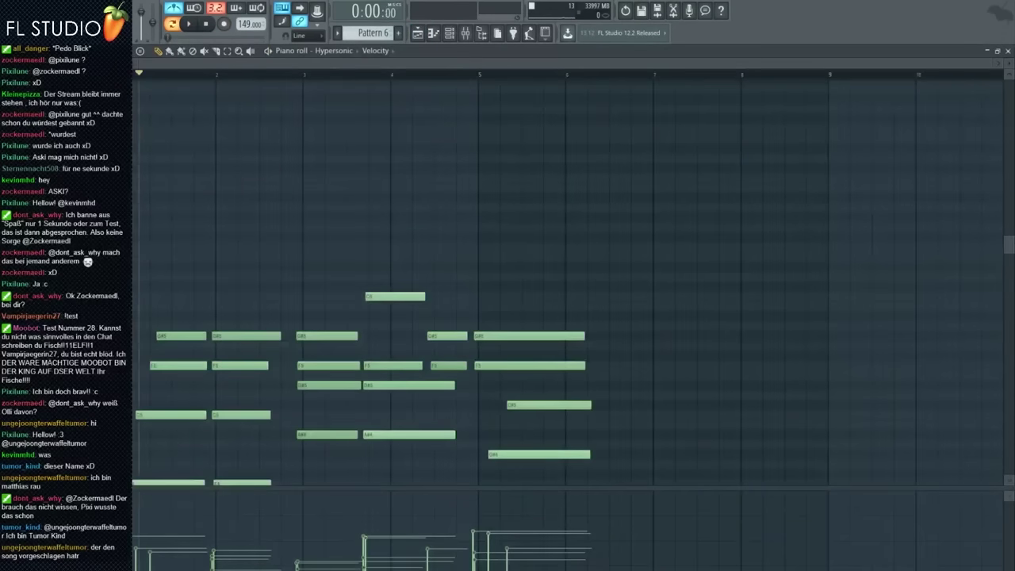
key("space")
scroll(150, 238, "down", 5)
scroll(151, 238, "up", 3)
left_click(174, 7)
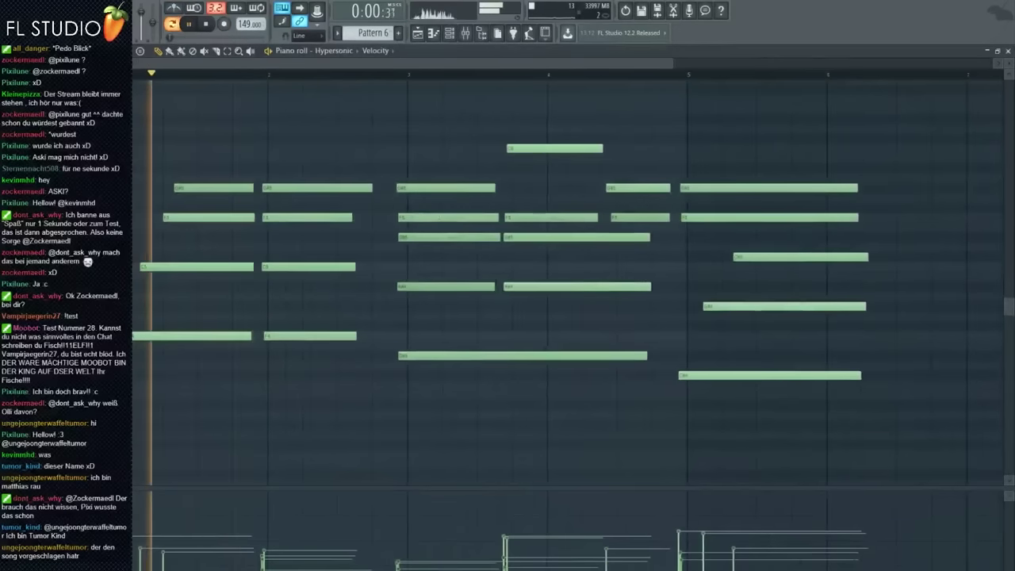
Step: Lower the velocities of the notes in Pattern 6's first chord while auditioning them
scroll(150, 238, "up", 5)
scroll(302, 224, "down", 8)
key("space")
scroll(302, 225, "up", 5)
key("space")
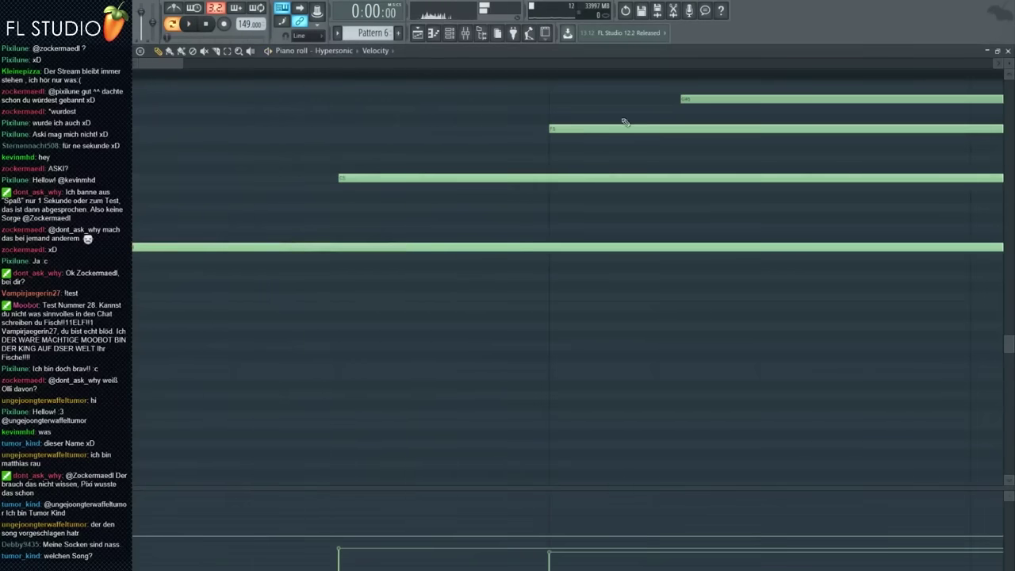
key("space")
scroll(526, 277, "up", 3)
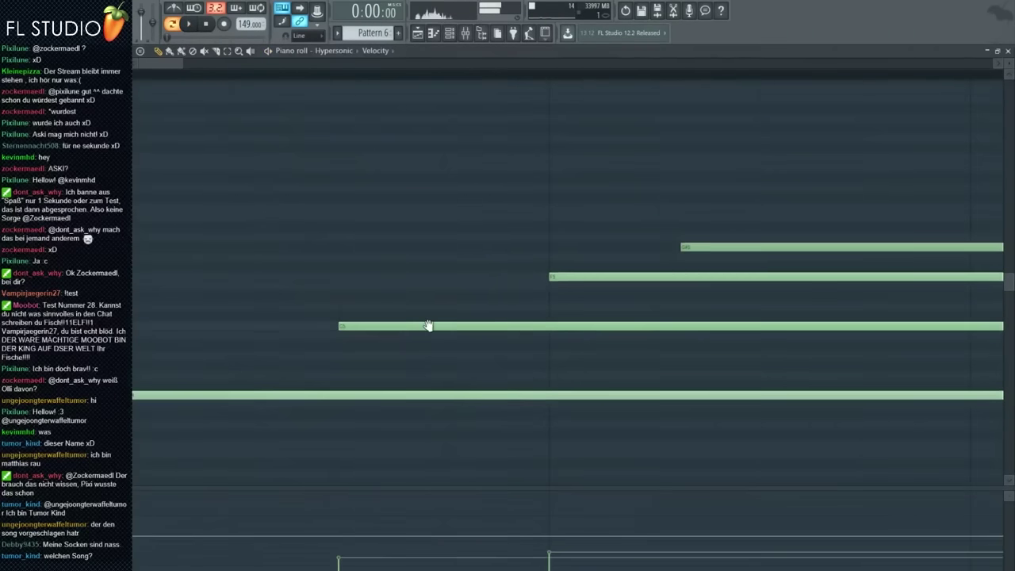
key("space")
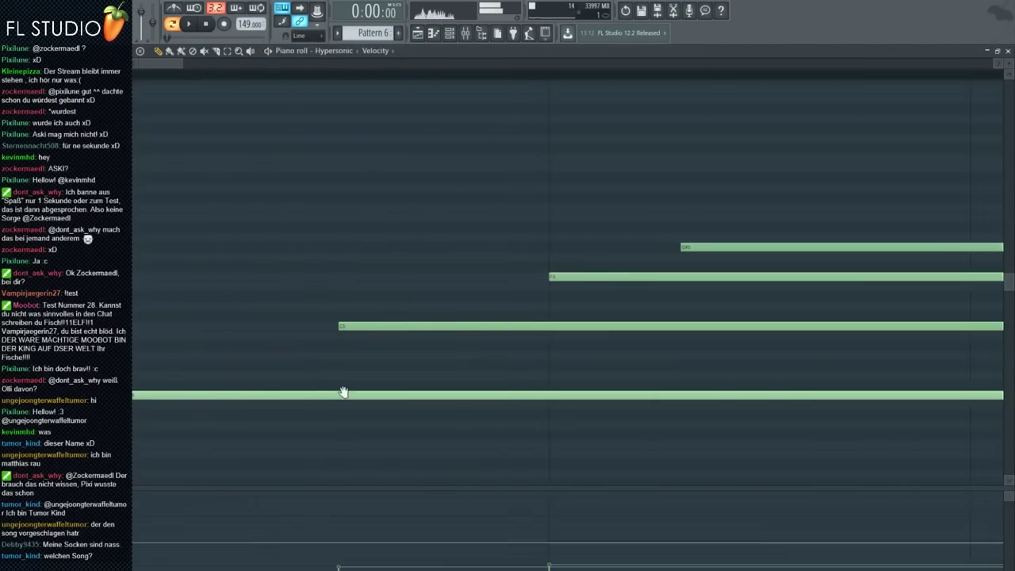
Step: Add a bass note two octaves below the first chord's F4, with the same length, and play it back
scroll(253, 407, "down", 3)
scroll(171, 271, "down", 4)
mouse_move(146, 276)
left_mouse_down()
mouse_move(138, 522)
mouse_move(149, 368)
left_mouse_up()
key("space")
scroll(330, 333, "down", 4)
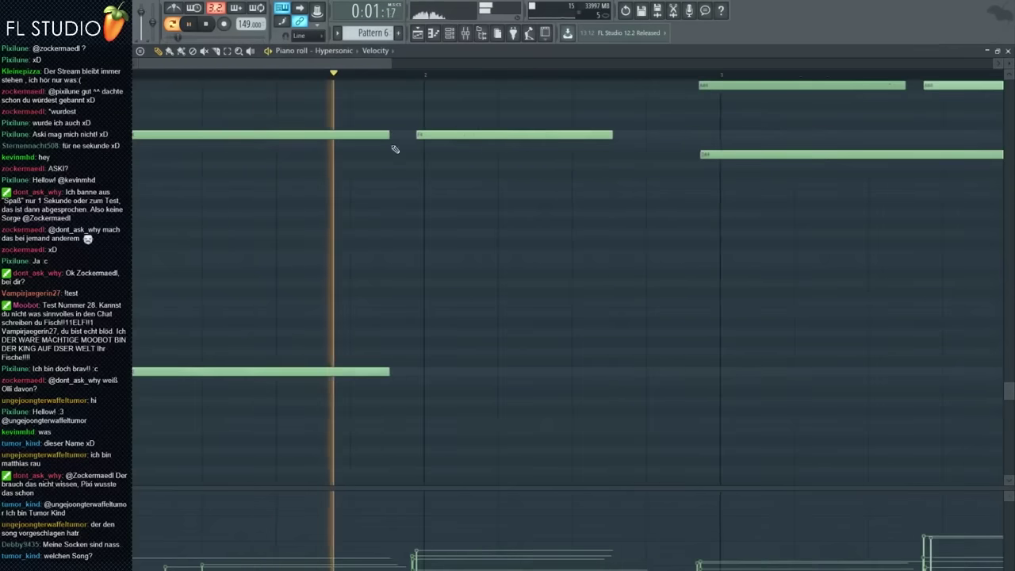
key("space")
Step: Move the first chord's G#5 note up to C6 and shift its start earlier, near the F5 note's start
scroll(255, 255, "up", 4)
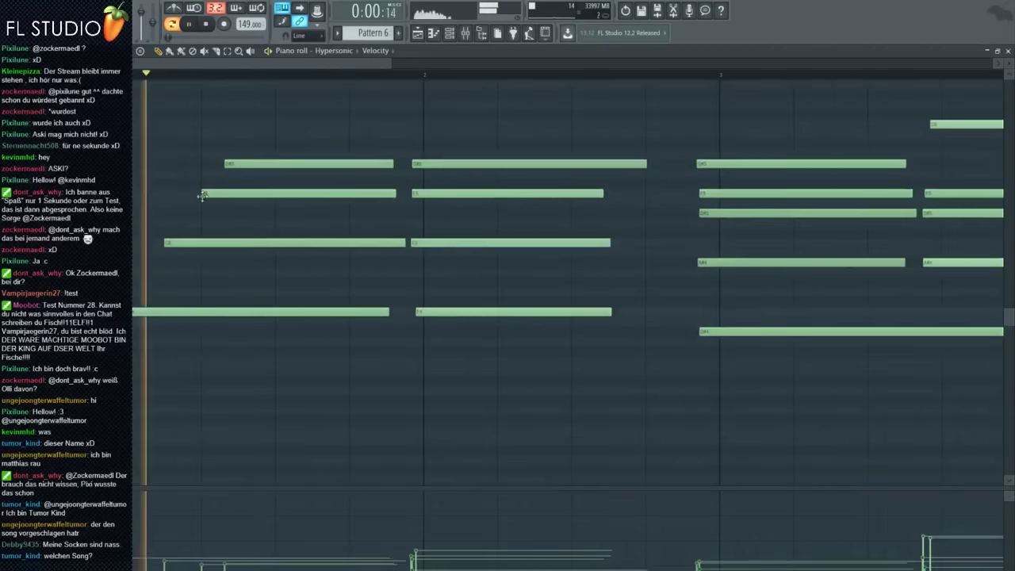
scroll(287, 165, "up", 5)
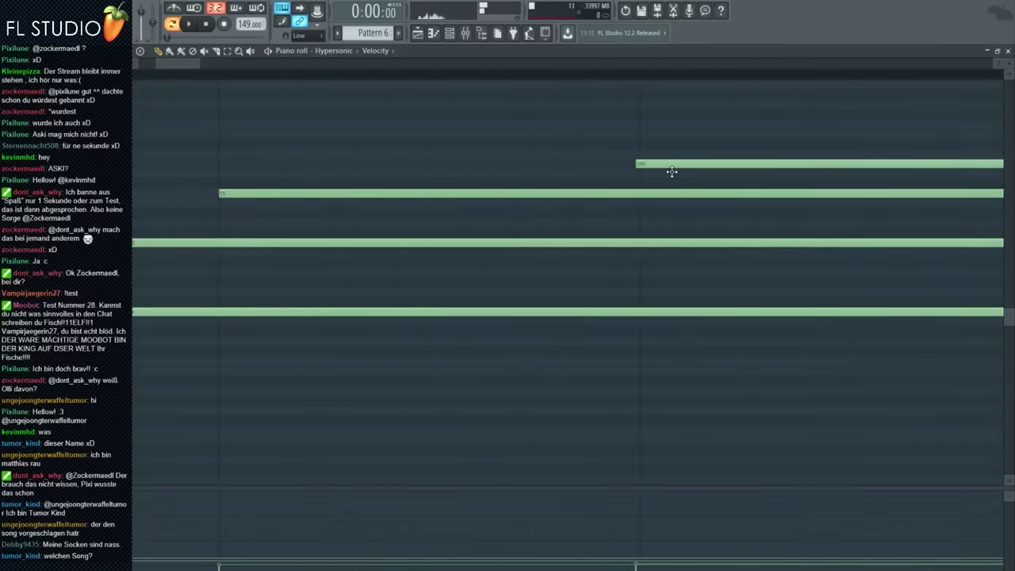
left_click_drag(672, 168, 235, 121)
key("space")
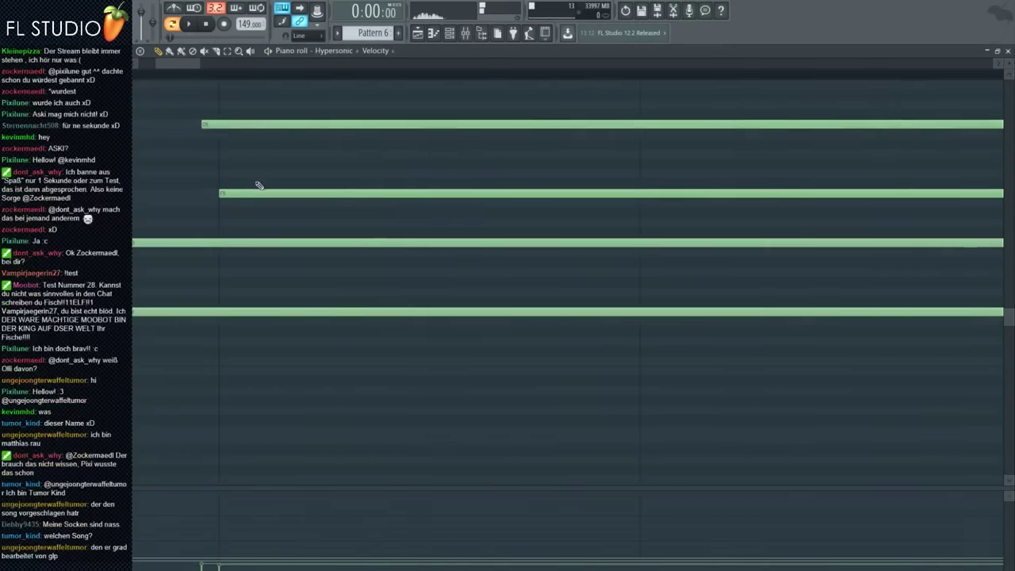
Step: Shift the first chord's F5 and C6 notes earlier, checking the timing by ear
scroll(253, 196, "down", 3)
left_click_drag(253, 196, 168, 196)
scroll(144, 196, "up", 3)
key("space")
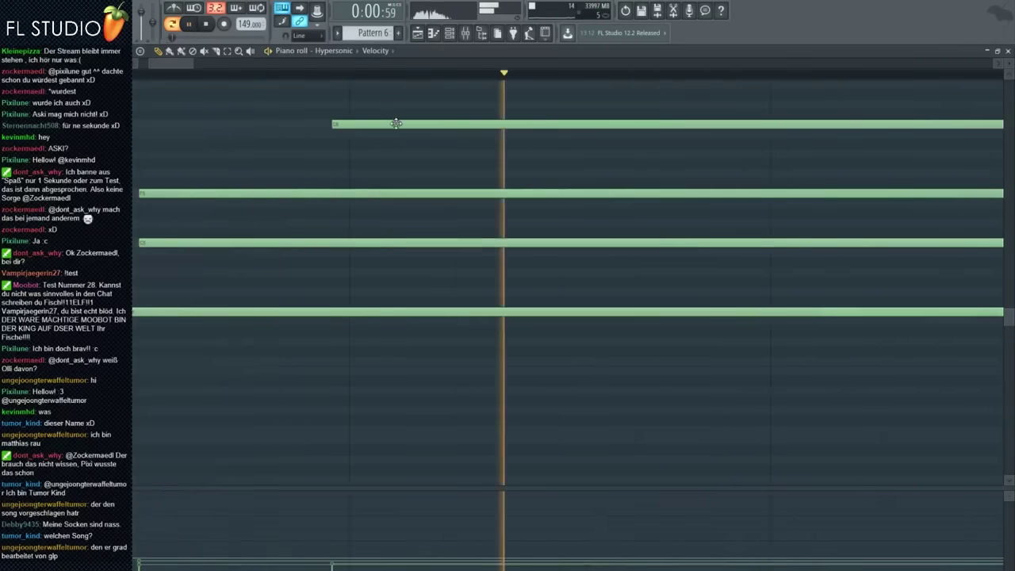
key("space")
left_click_drag(395, 125, 190, 125)
key("space")
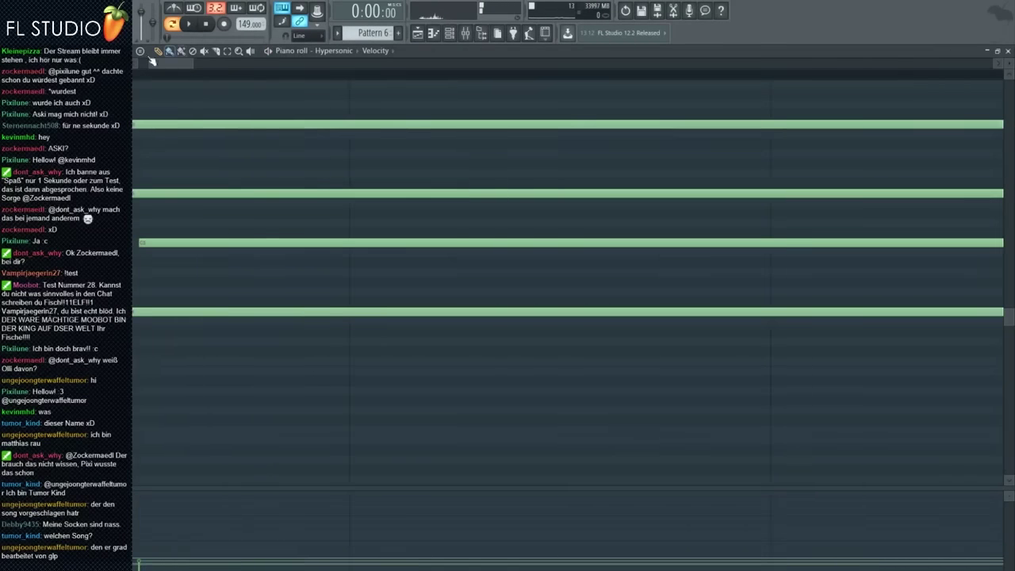
Step: Move the first chord's C5 note to about the start of bar 1 and listen to the tightened chord
left_click_drag(156, 65, 133, 65)
left_click_drag(386, 90, 182, 243)
key("space")
left_click(486, 85, "ctrl")
scroll(487, 84, "down", 3)
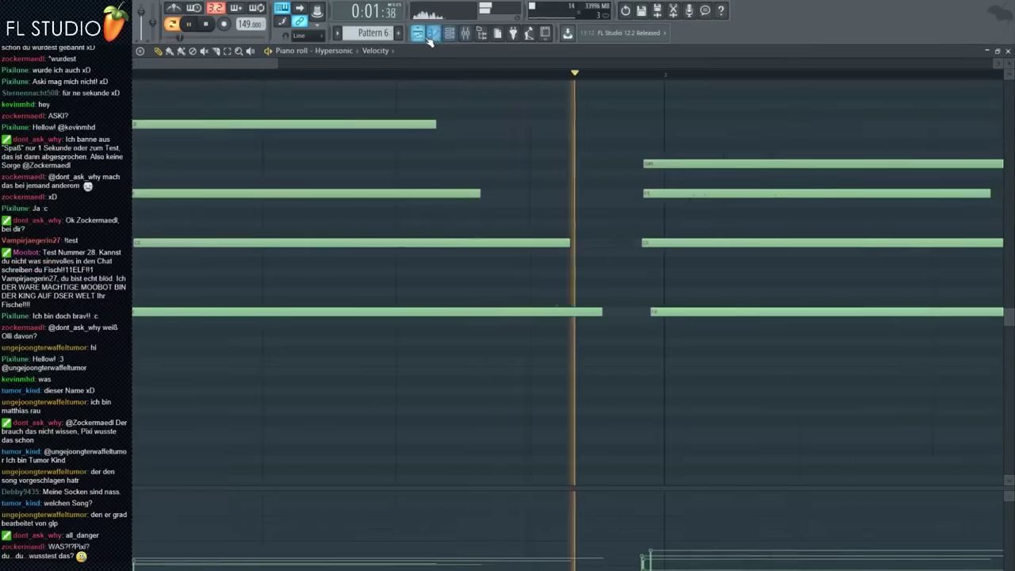
Step: Play the playlist arrangement to hear the edited Pattern 6 piano with the vocals
key("F5")
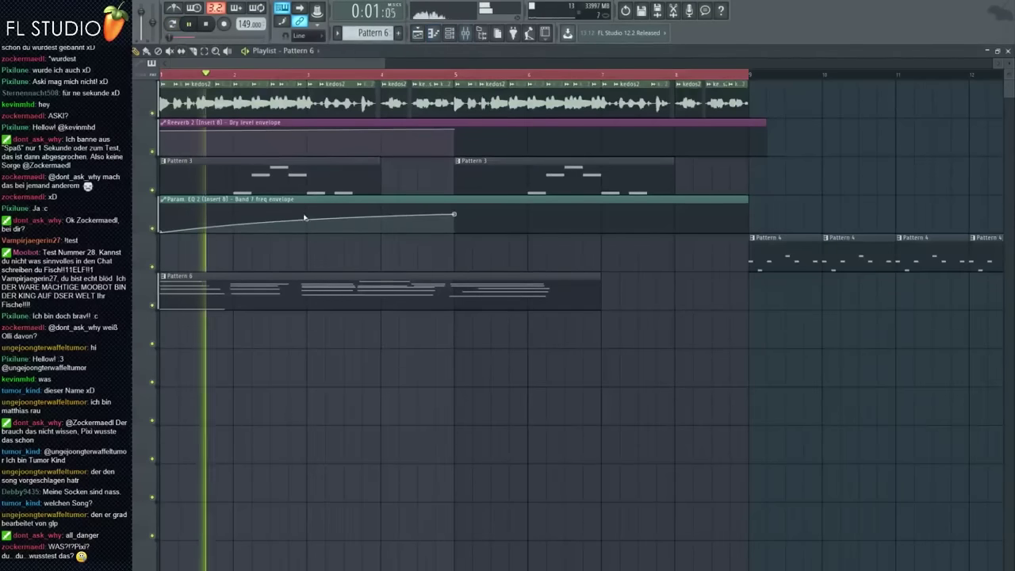
scroll(218, 273, "up", 4)
key("space")
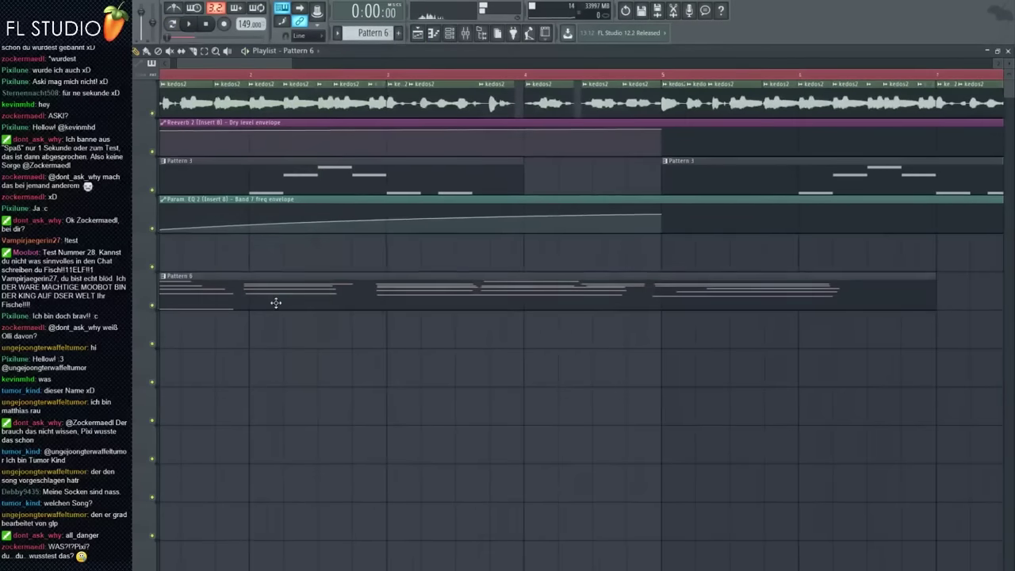
left_click(275, 302, "ctrl")
key("space")
key("space")
Step: Reopen Pattern 6 and replace the long bass note under the first chord with repeated one-beat notes up to bar 2
double_click(252, 291)
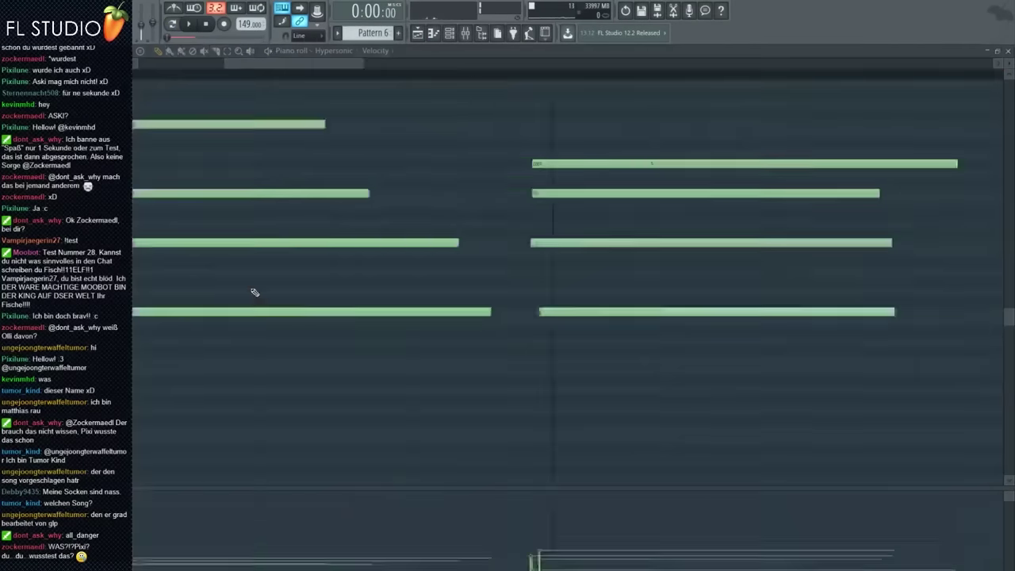
scroll(235, 309, "down", 5)
scroll(243, 306, "down", 4)
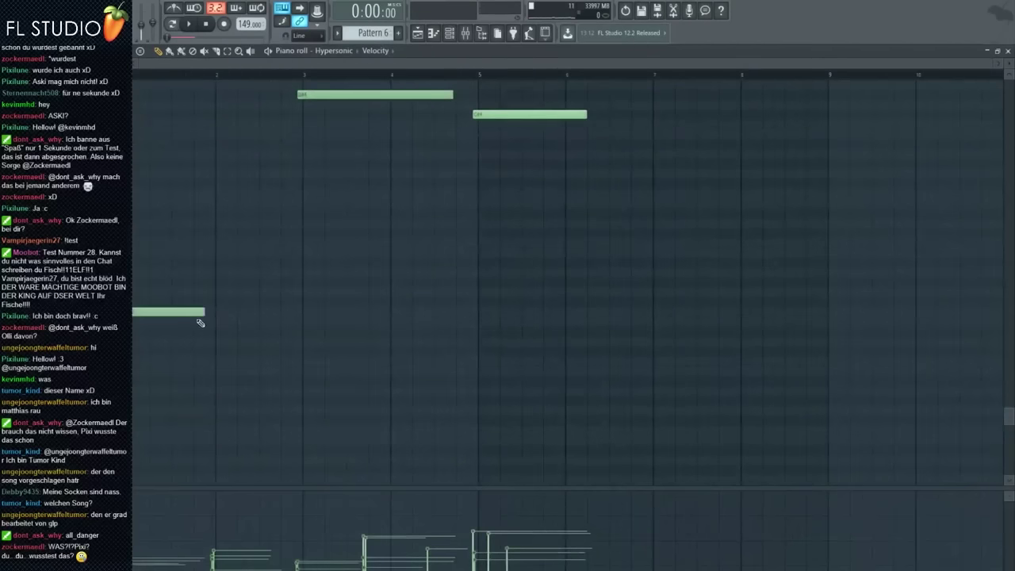
mouse_move(162, 315)
left_mouse_down()
mouse_move(143, 312)
mouse_move(159, 314)
left_mouse_up()
key("space")
left_click(183, 314)
left_click(200, 314)
key("space")
Step: Select the repeated bass notes, shorten them to about two-thirds of a beat, and play them back
left_click_drag(228, 313, 141, 303)
scroll(141, 309, "up", 3)
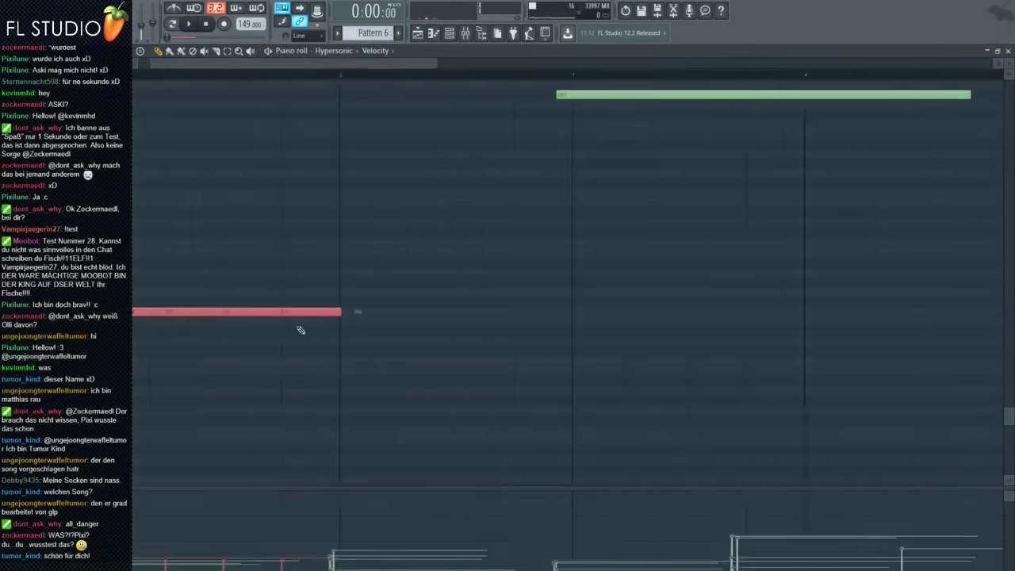
scroll(301, 330, "up", 4)
key("space")
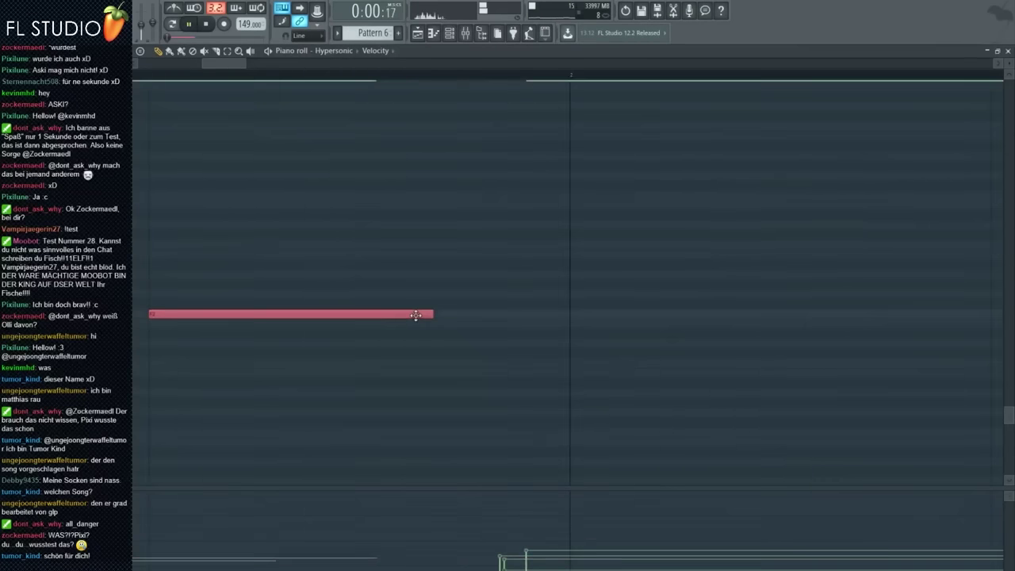
Step: Extend the repeated bass notes in Pattern 6 with a copy up to bar 3 and play them with the chords
scroll(432, 314, "down", 6)
scroll(188, 325, "down", 3)
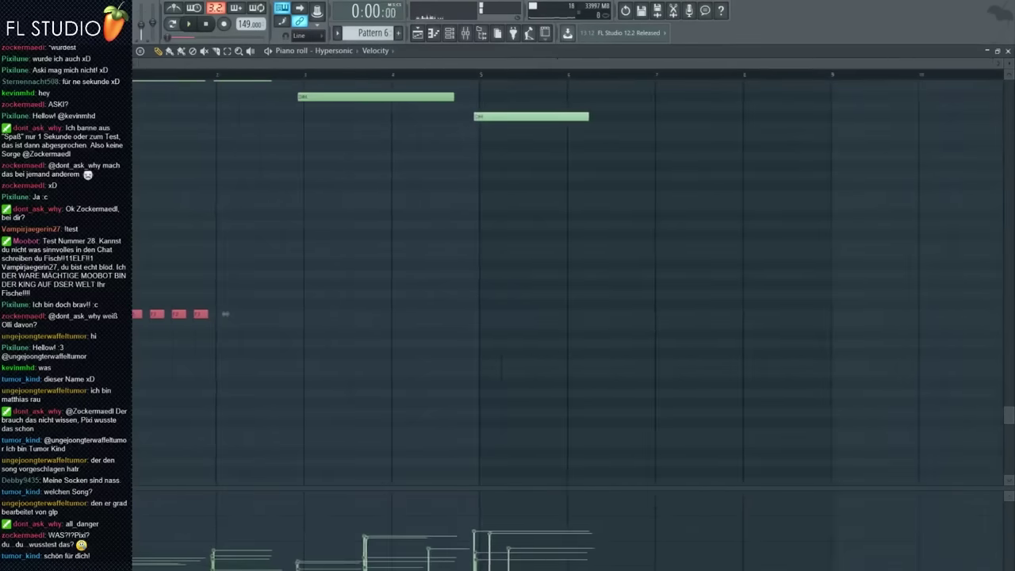
scroll(231, 317, "up", 3)
scroll(214, 321, "up", 8)
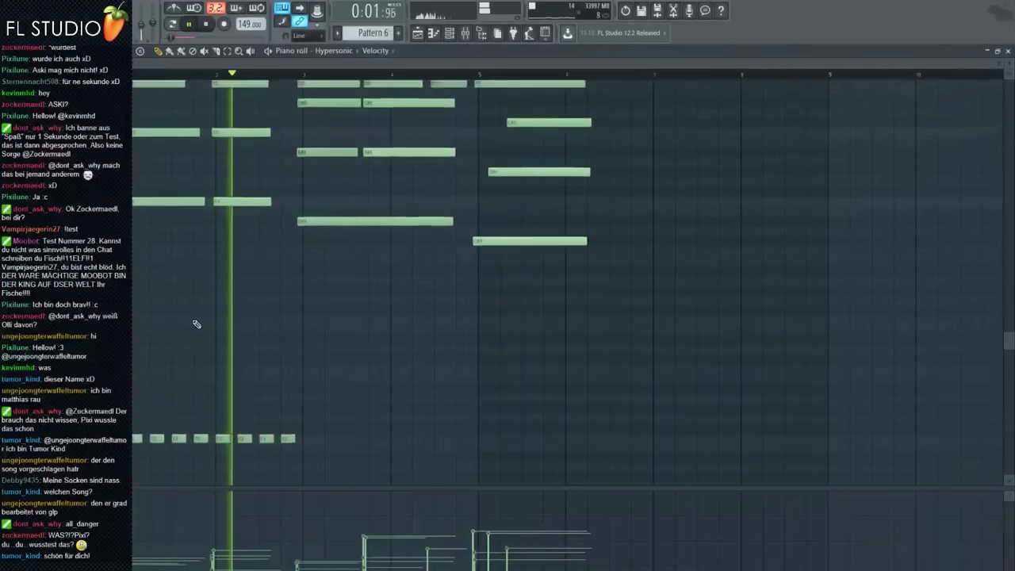
Step: Line up the start of every note in the second chord with bar 2
scroll(202, 323, "up", 8)
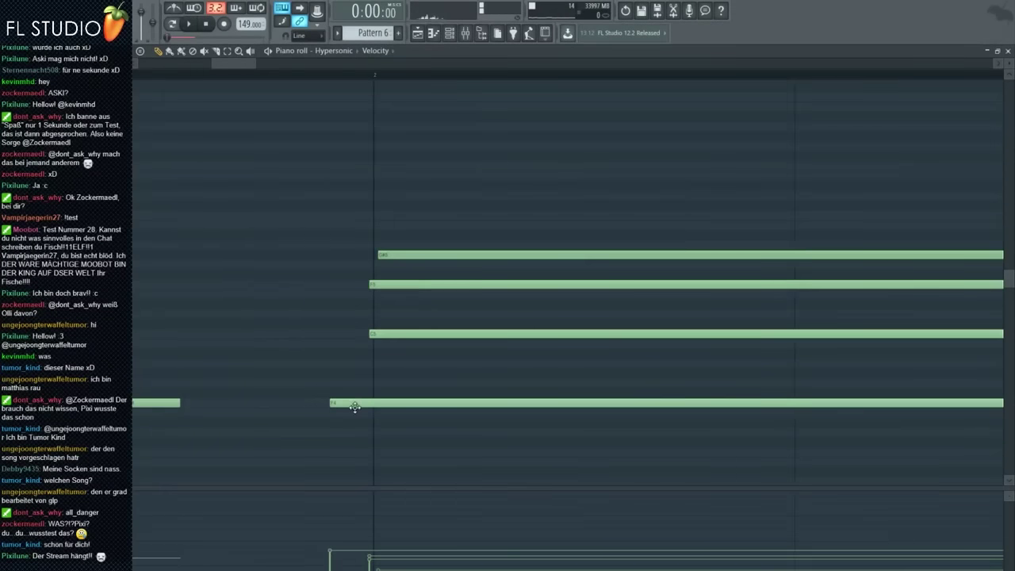
scroll(237, 325, "down", 5)
scroll(163, 284, "up", 1)
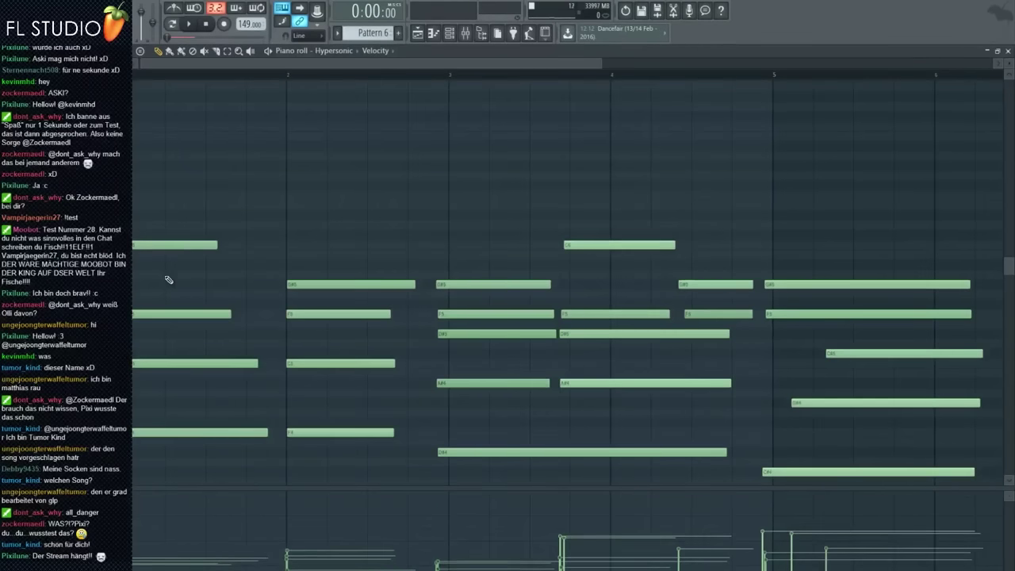
Step: Add Fruity parametric EQ 2 above Maximus on mixer insert 16 and boost bands 5 and 6 while listening to the piano
left_click(465, 32)
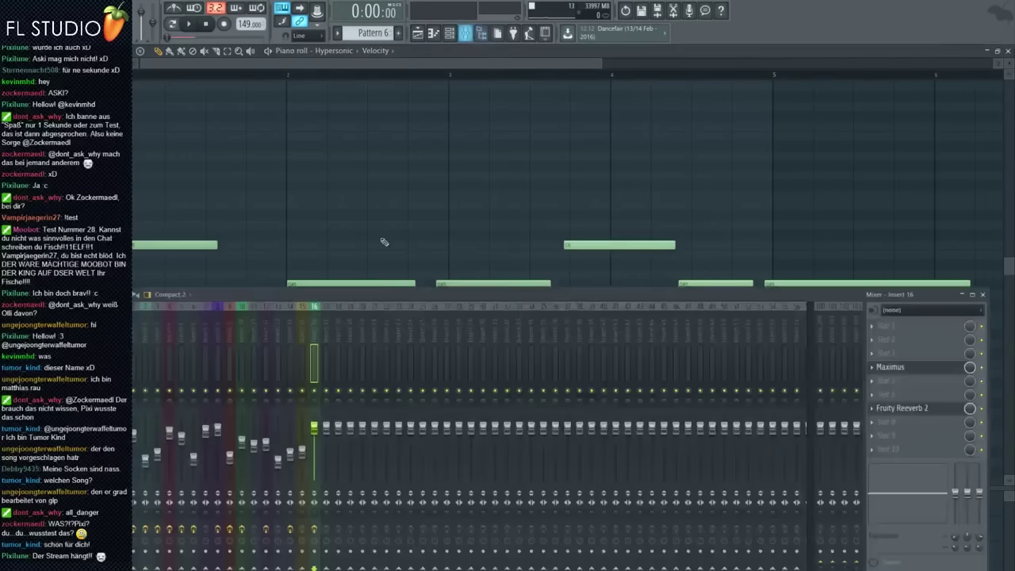
left_click(904, 353)
left_click(854, 344)
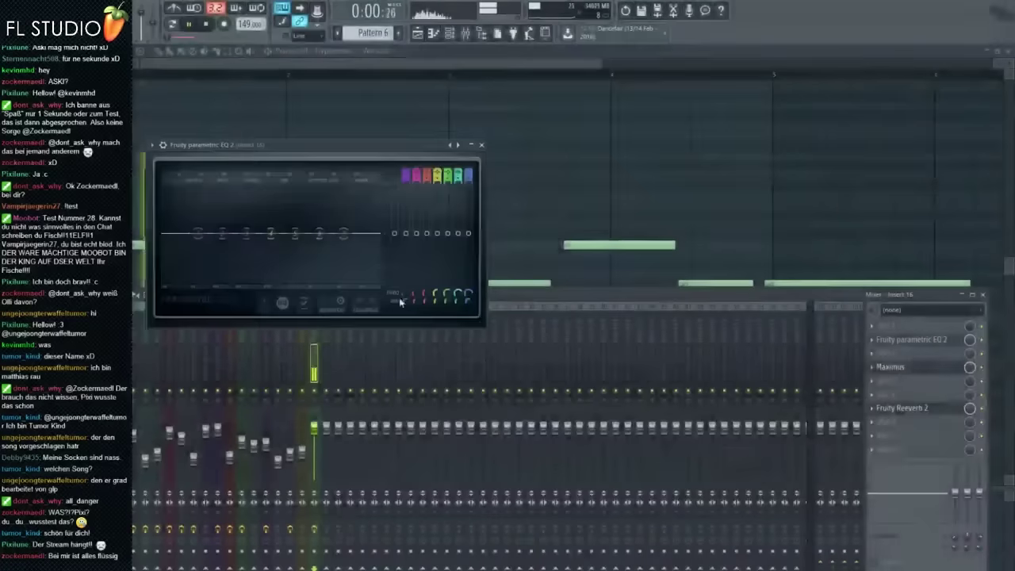
left_click_drag(343, 233, 336, 222)
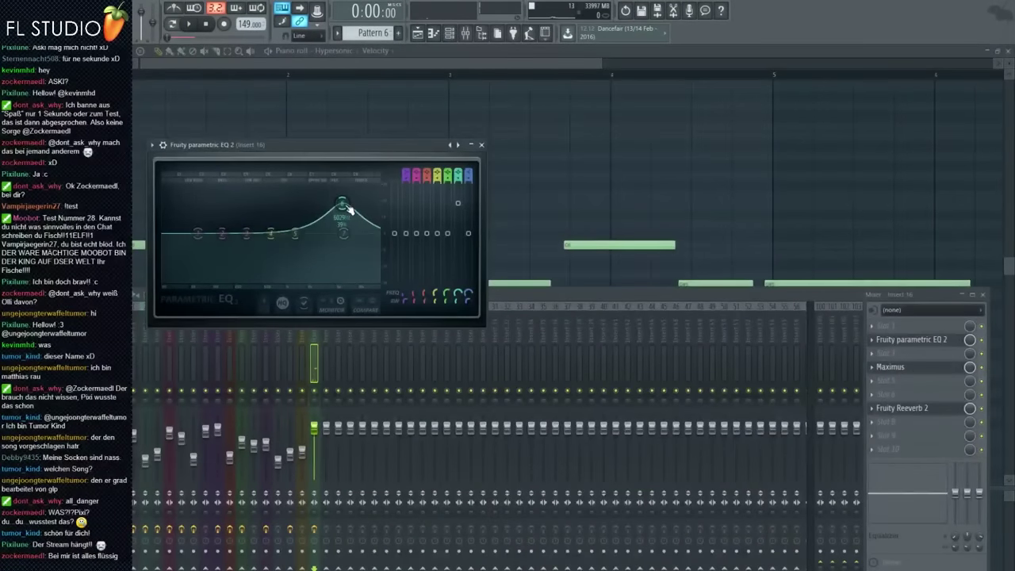
key("space")
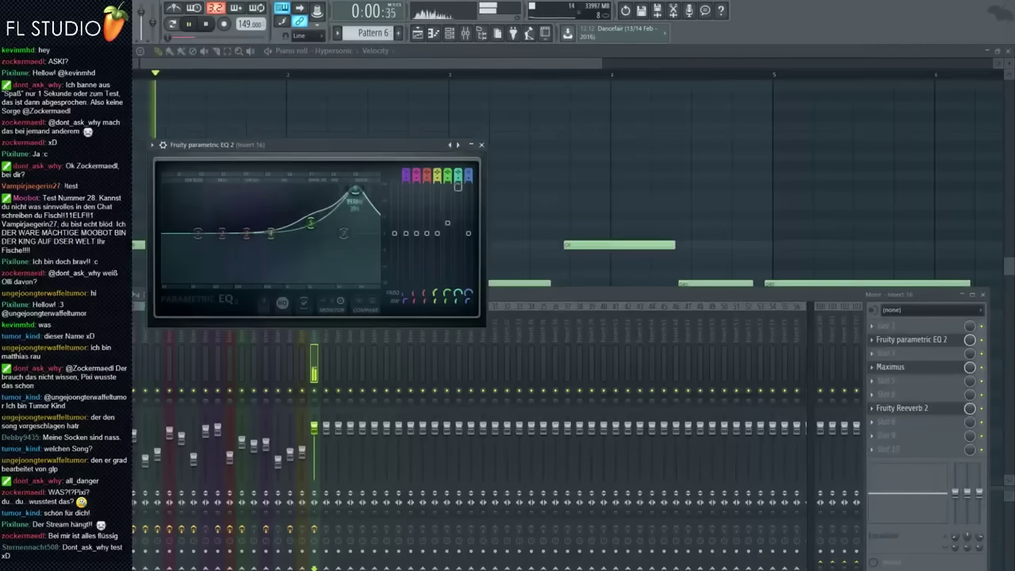
mouse_move(356, 190)
left_mouse_down()
mouse_move(305, 188)
mouse_move(347, 189)
left_mouse_up()
key("space")
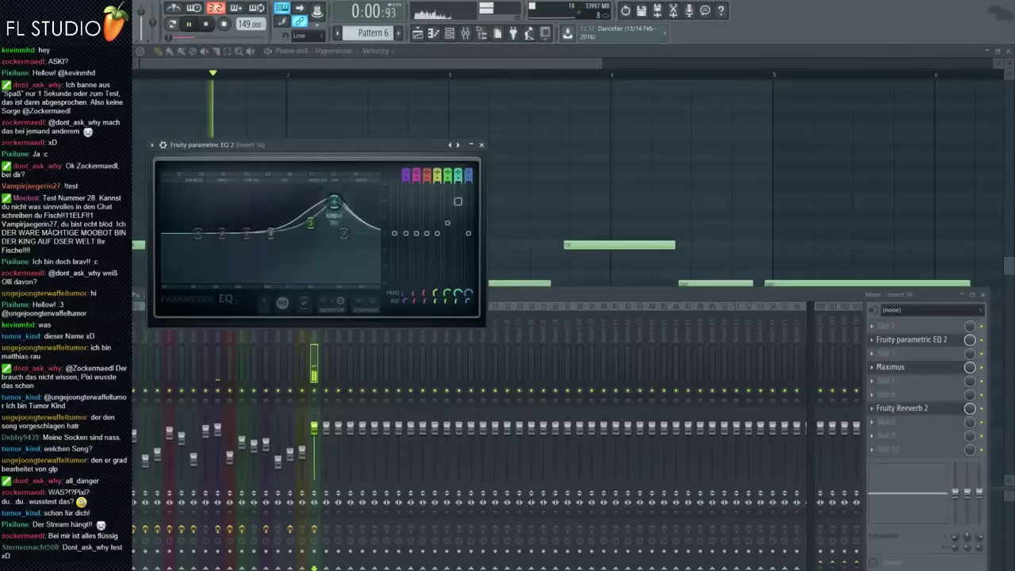
key("space")
Step: Select all notes in Pattern 6 and transpose them up two octaves in two stages, listening after each one
left_click(330, 112)
key("ctrl+a")
left_click_drag(141, 244, 141, 123)
key("space")
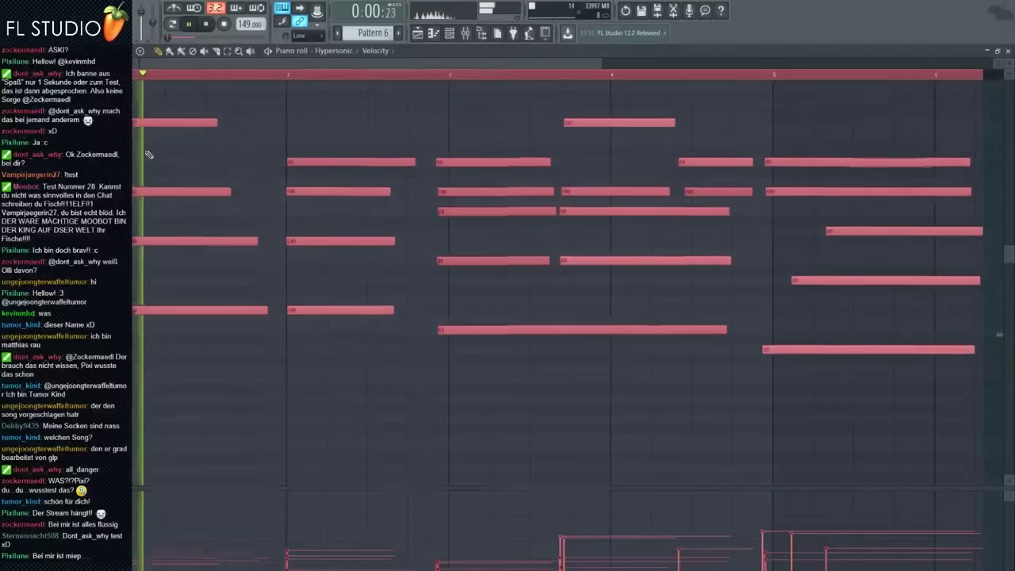
key("space")
scroll(147, 157, "up", 3)
left_click_drag(137, 233, 137, 126)
key("space")
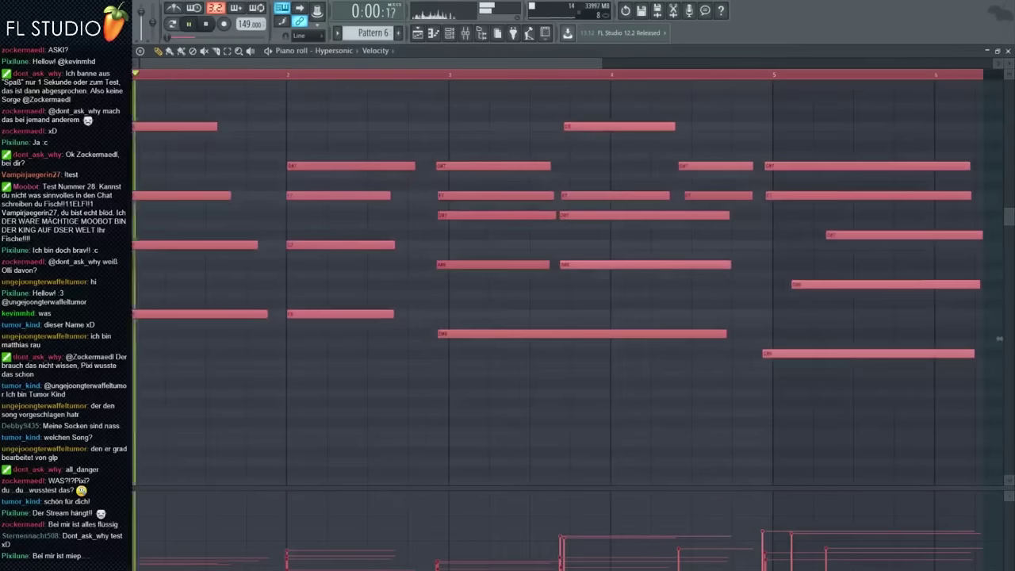
key("space")
Step: Open the Maximus effect on mixer insert 16 to check it
left_click(465, 34)
left_click(466, 33)
left_click(466, 34)
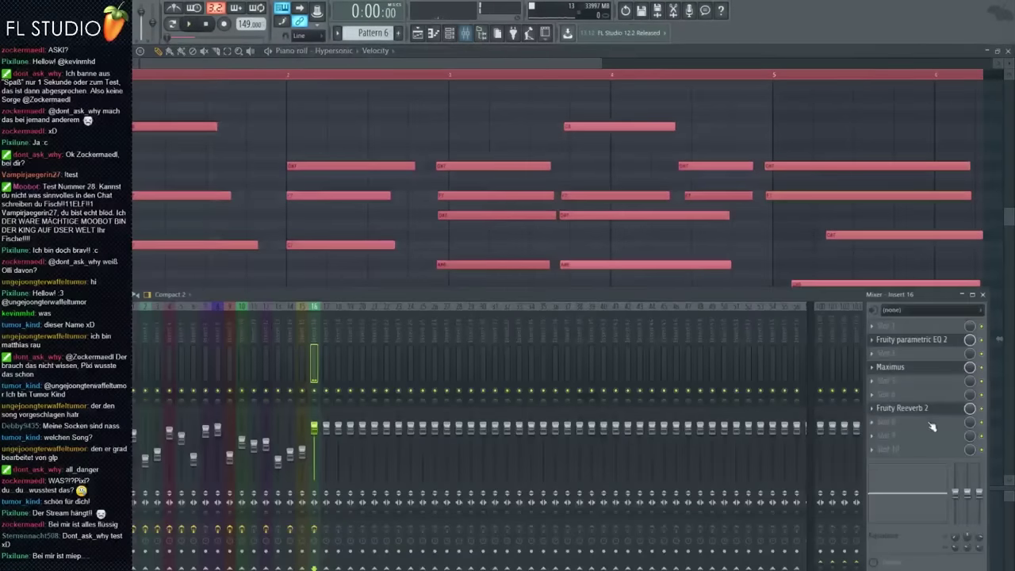
left_click(896, 369)
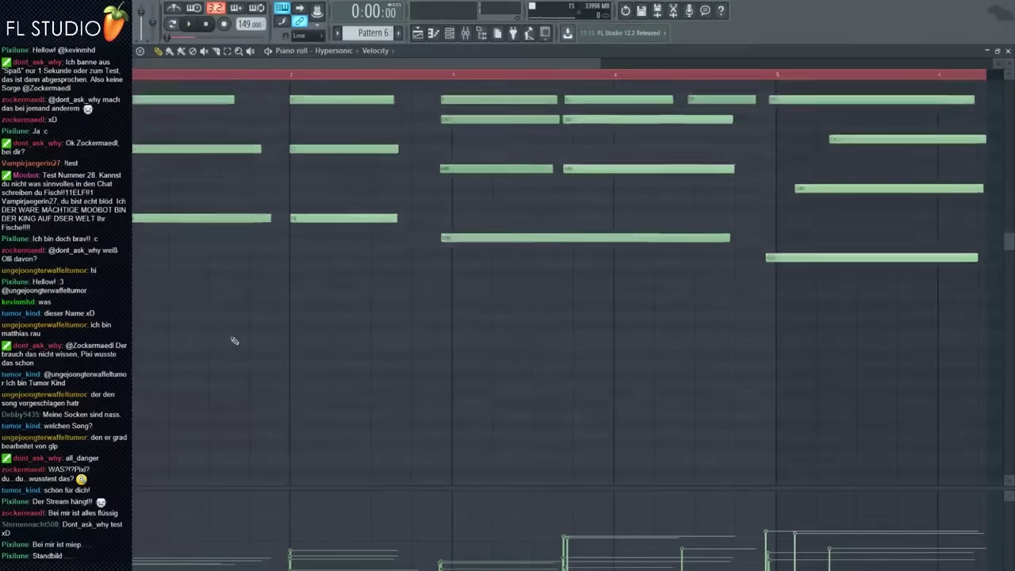
Step: Play Pattern 6 and move the third chord's lowest note, D#6, to the start of bar 3
key("space")
scroll(292, 273, "up", 2)
scroll(369, 254, "up", 5)
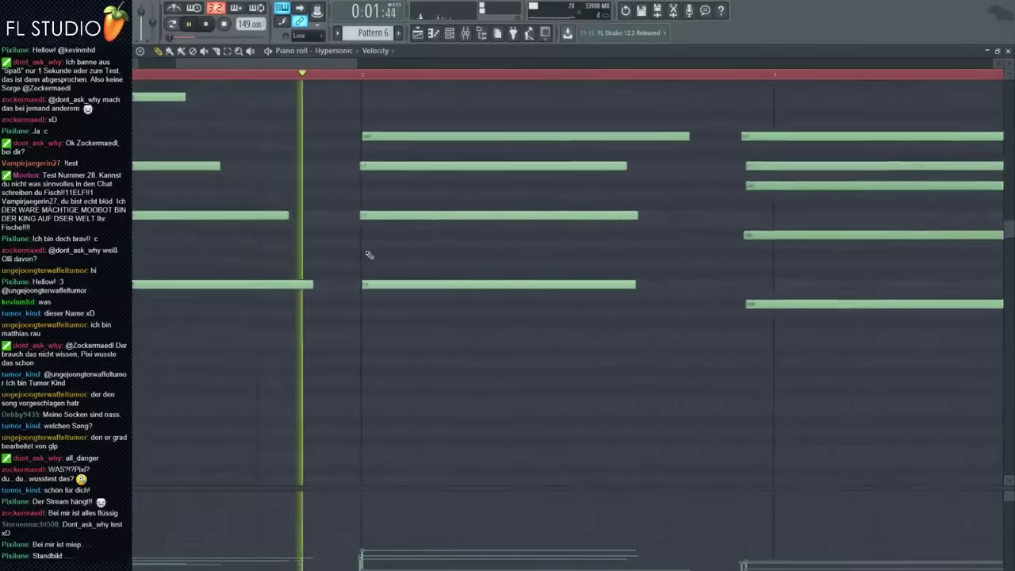
scroll(408, 250, "down", 4)
scroll(375, 291, "up", 8)
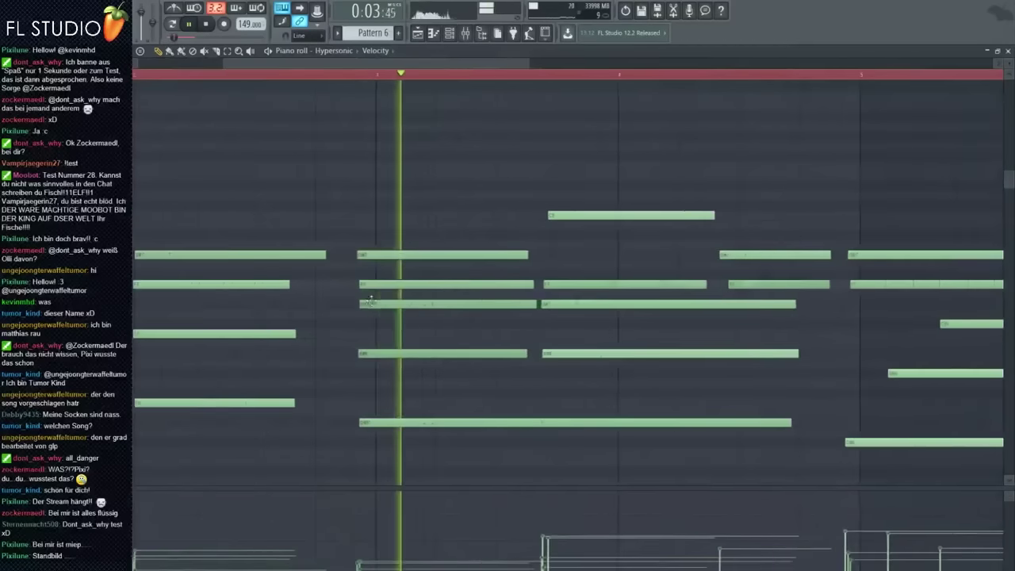
left_click(418, 429)
left_click_drag(417, 429, 428, 430)
right_click(428, 430)
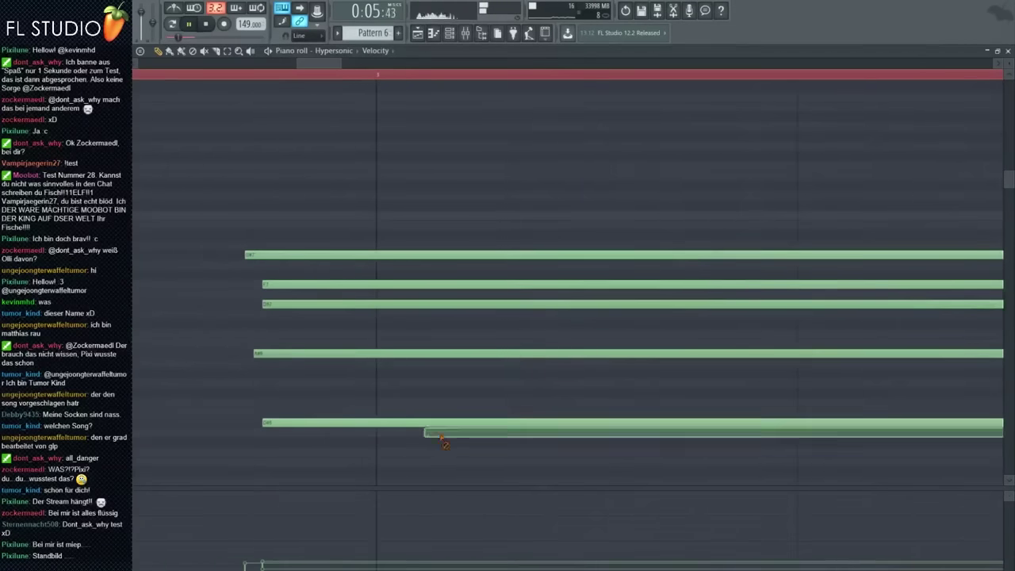
left_click_drag(287, 426, 356, 430)
Step: Move the third chord's A#6, D#7, F7 and G#7 notes to about the start of bar 3 and play it
left_click(327, 362)
right_click(329, 362)
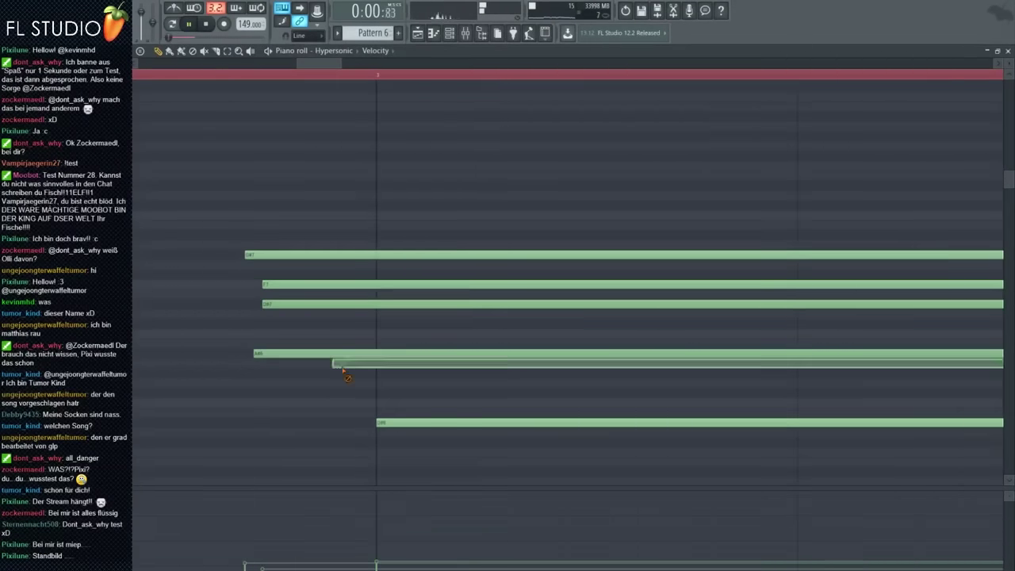
left_click_drag(319, 355, 381, 359)
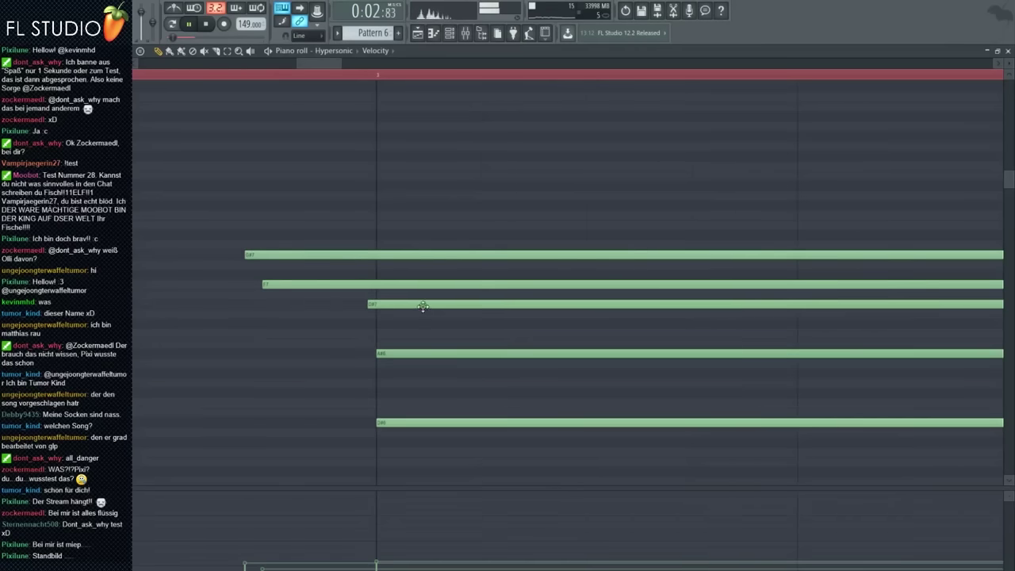
left_click_drag(375, 285, 499, 289)
key("space")
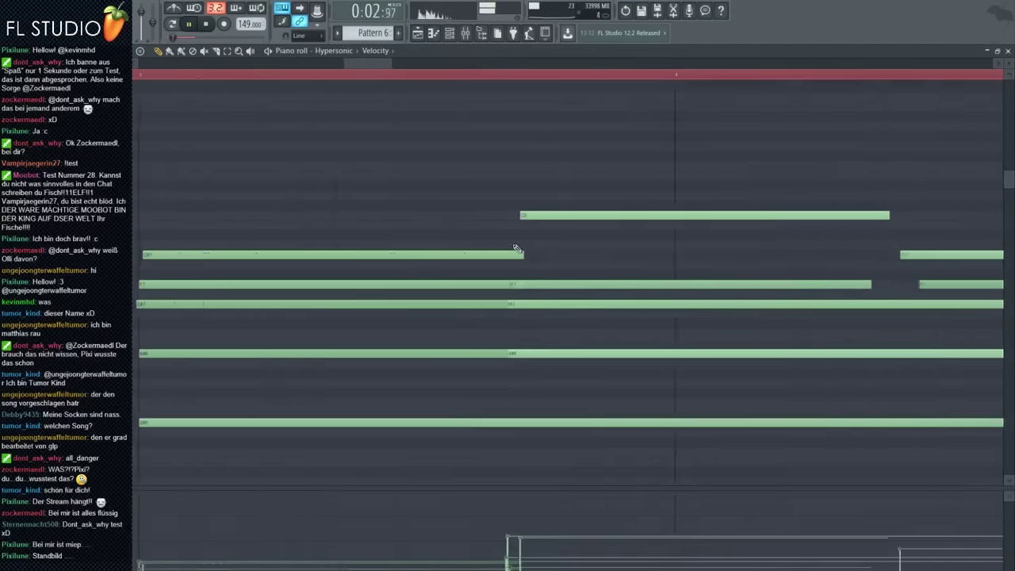
Step: Align the F7, D#7 and A#6 notes before bar 4 with the C8 note, and shorten the low D#6 to end there
left_click_drag(686, 283, 706, 436)
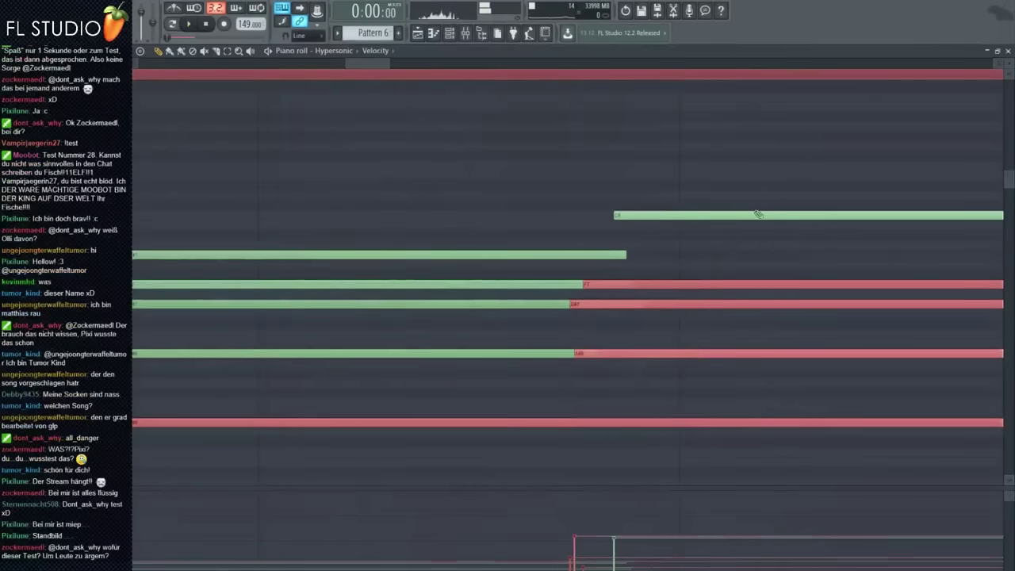
left_click_drag(742, 261, 767, 377)
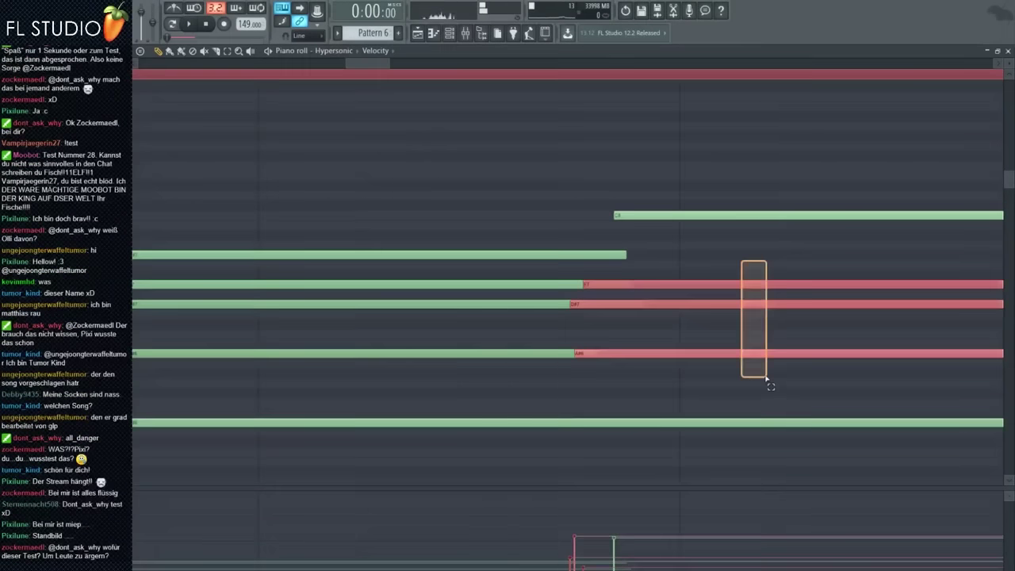
left_click(724, 343, "ctrl")
scroll(688, 325, "down", 5)
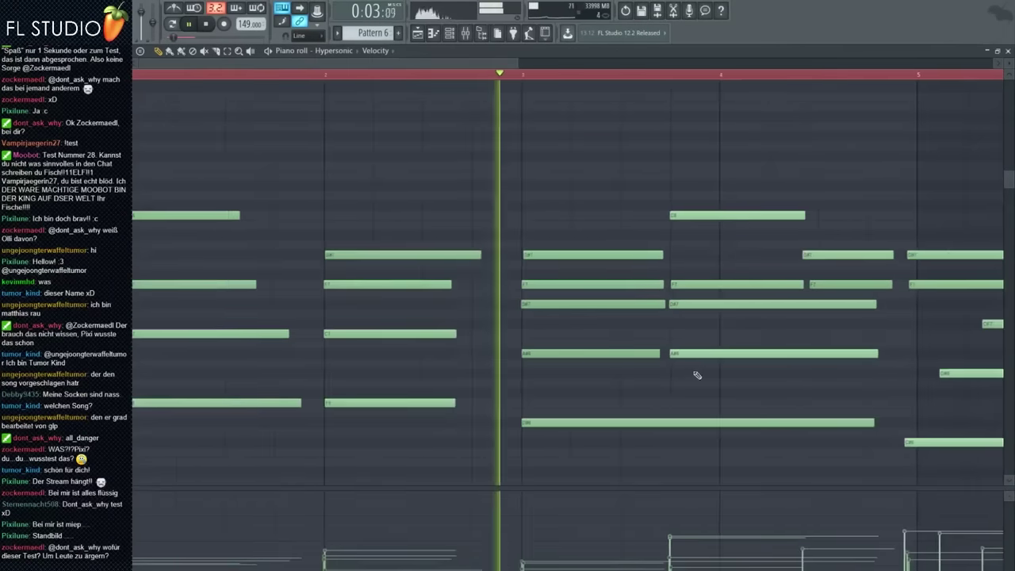
left_click_drag(873, 424, 677, 424)
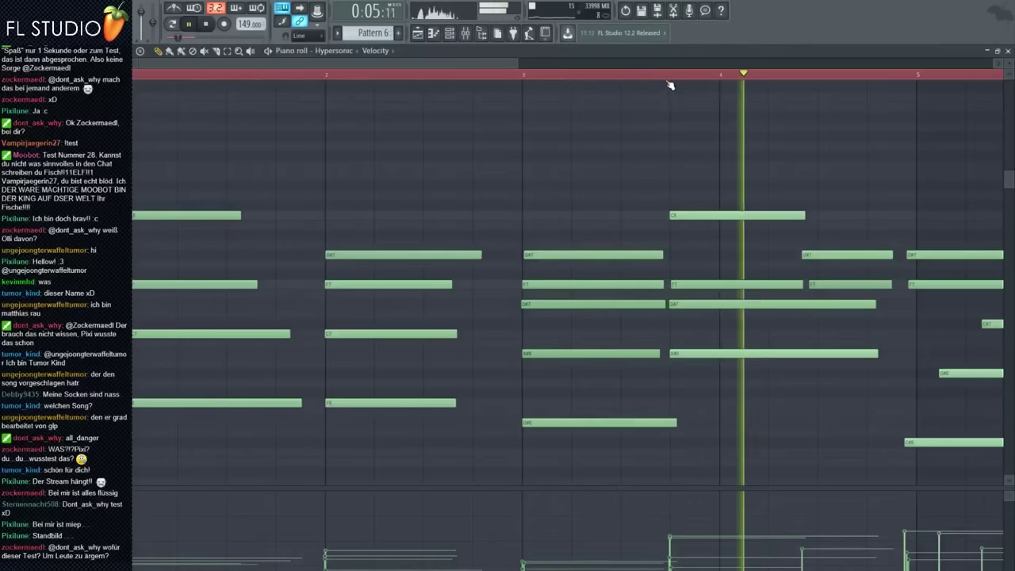
Step: Shift the short G#7 note between bars 4 and 5 slightly towards the start of the F7 below it
scroll(680, 381, "down", 3)
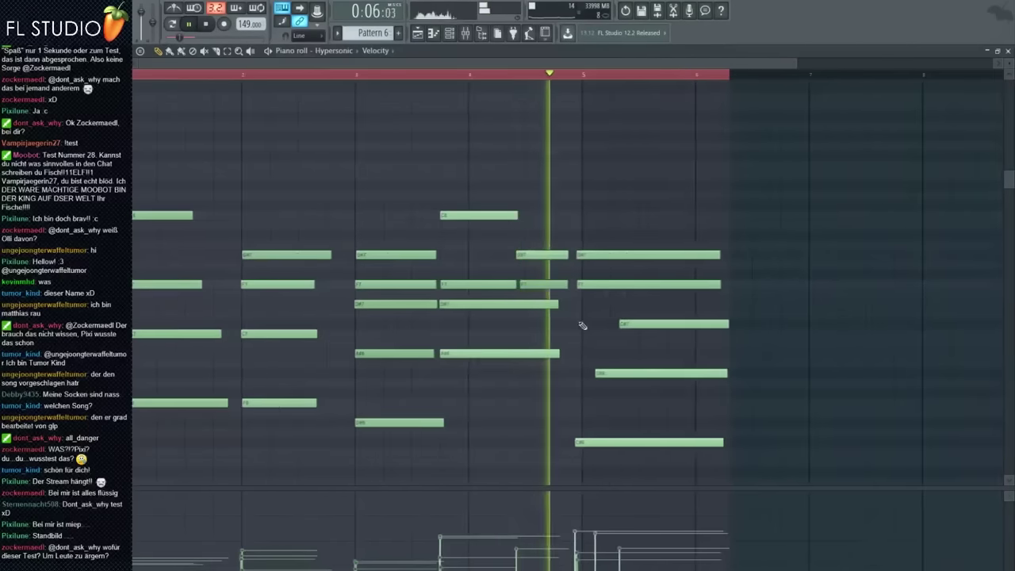
scroll(548, 317, "up", 10)
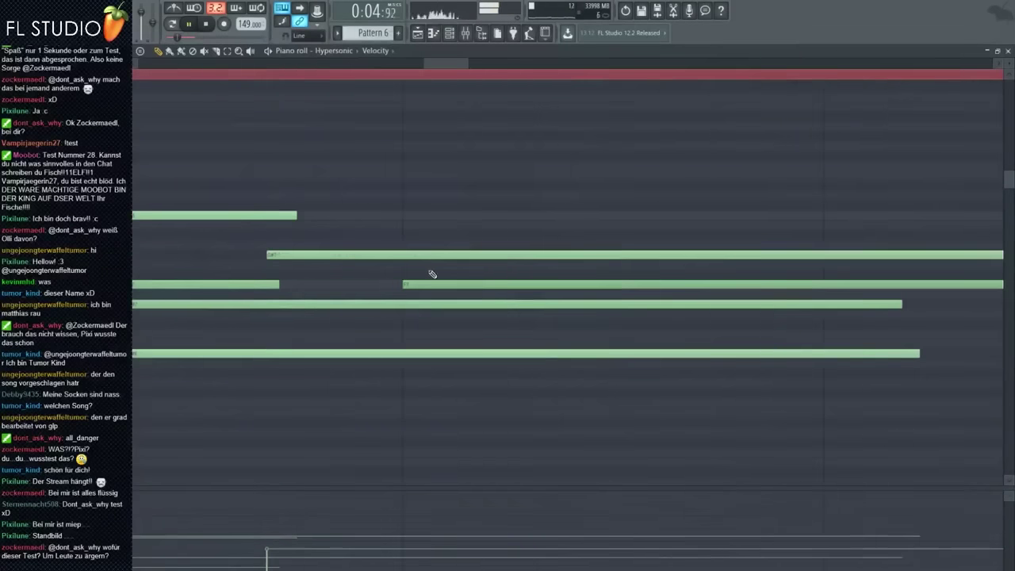
left_click_drag(508, 256, 545, 255)
Step: Move the four short pattern clips from bars 9–13 in the playlist to bar 1 beneath Pattern 6 and loop bars 1–5
left_click(418, 34)
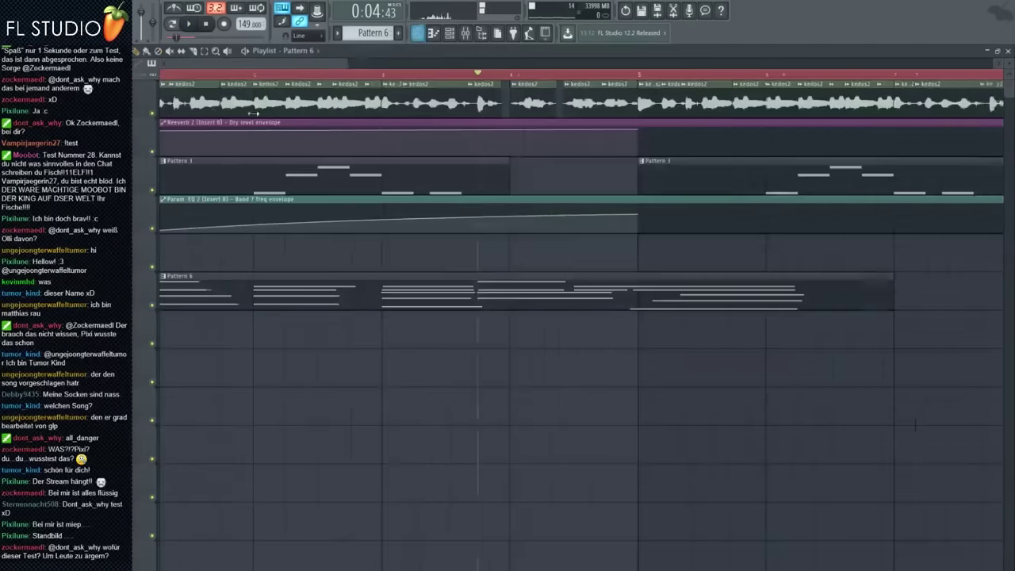
scroll(201, 79, "down", 3)
key("space")
scroll(202, 80, "down", 4)
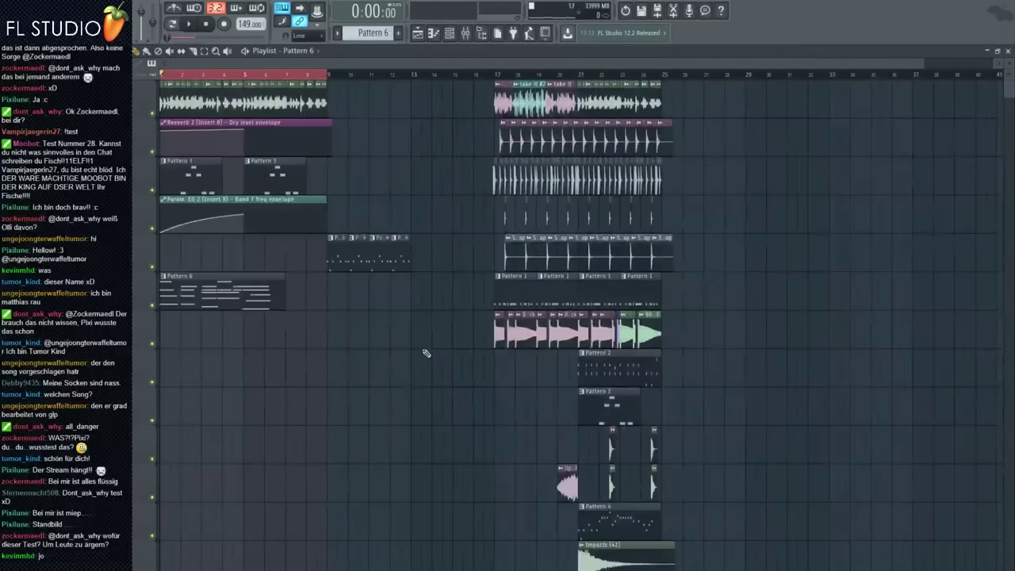
scroll(430, 344, "down", 3)
scroll(484, 333, "up", 3)
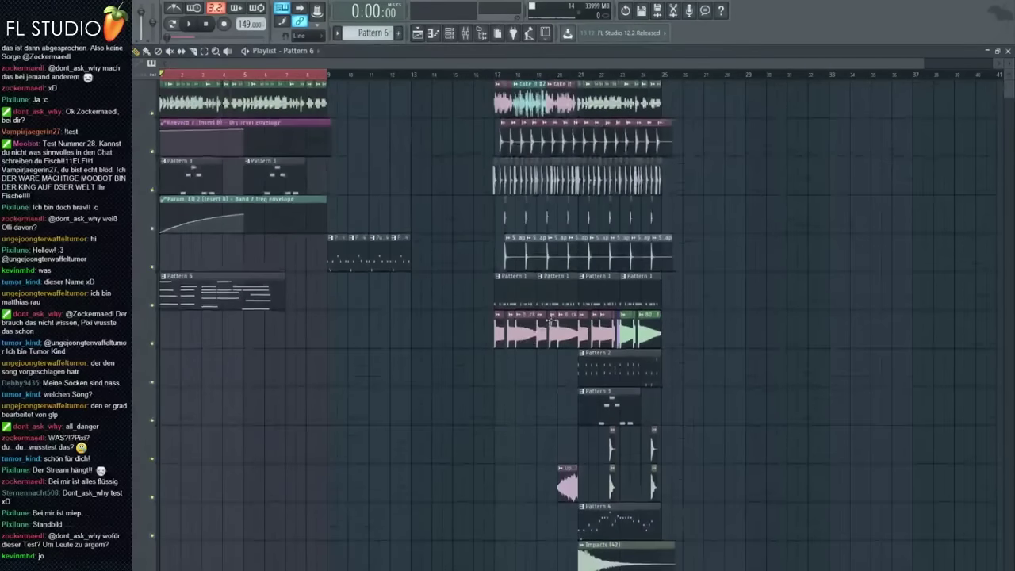
scroll(539, 356, "down", 3)
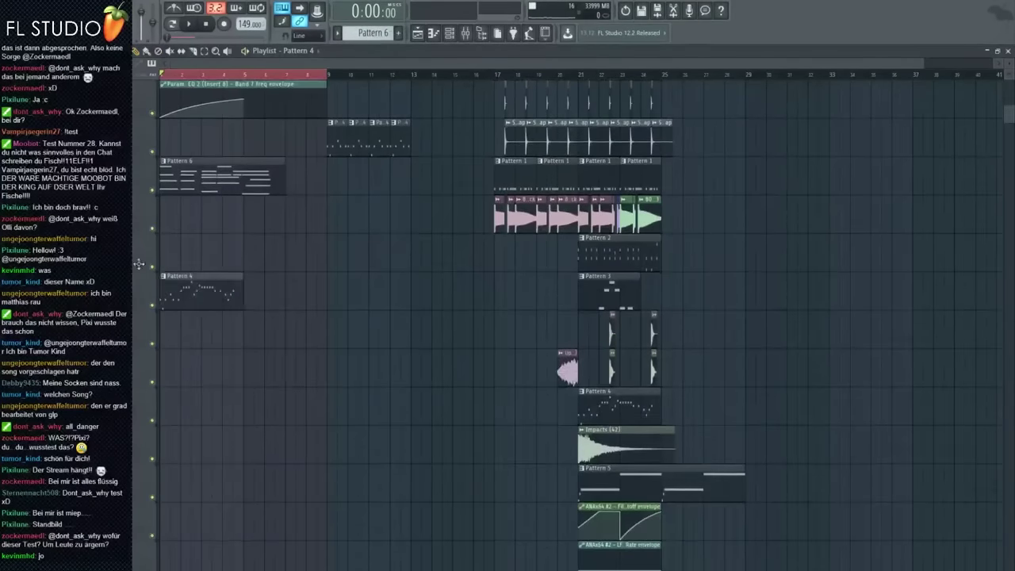
scroll(238, 262, "up", 3)
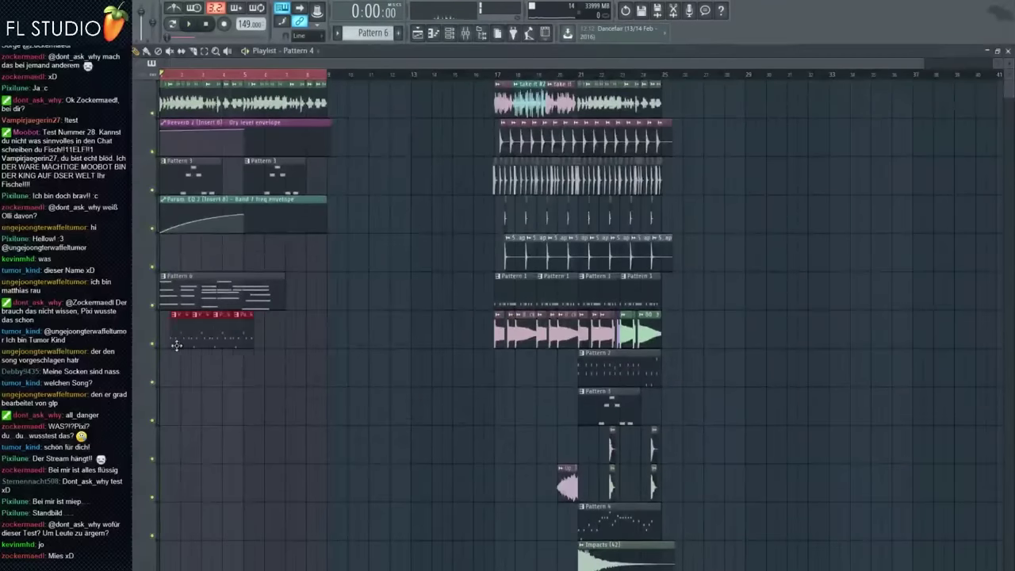
left_click_drag(162, 74, 245, 74)
key("ctrl+d")
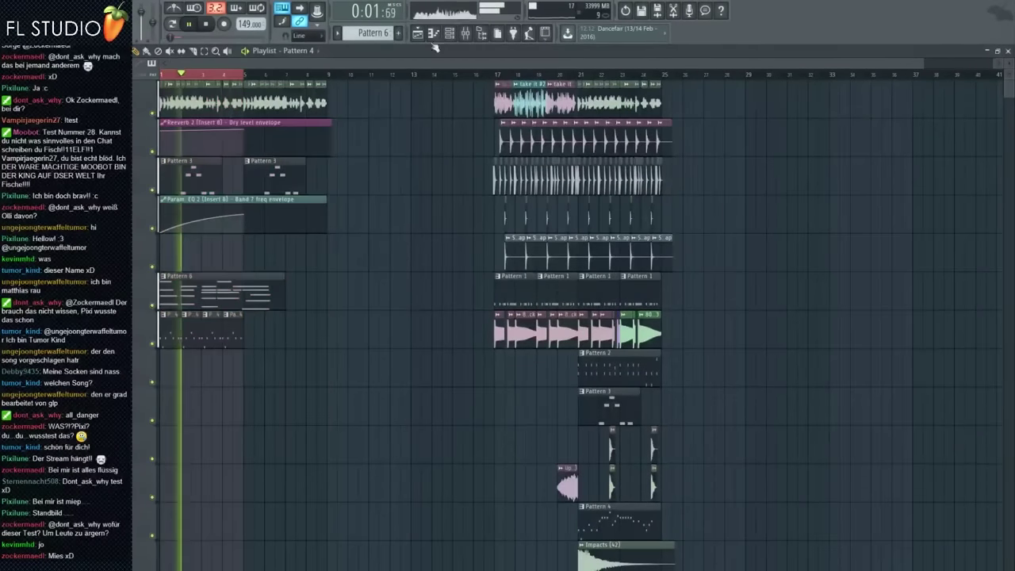
Step: Add a second Fruity parametric EQ 2 after Fruity delay 2 on mixer insert 12
left_click(470, 36)
left_click(270, 386)
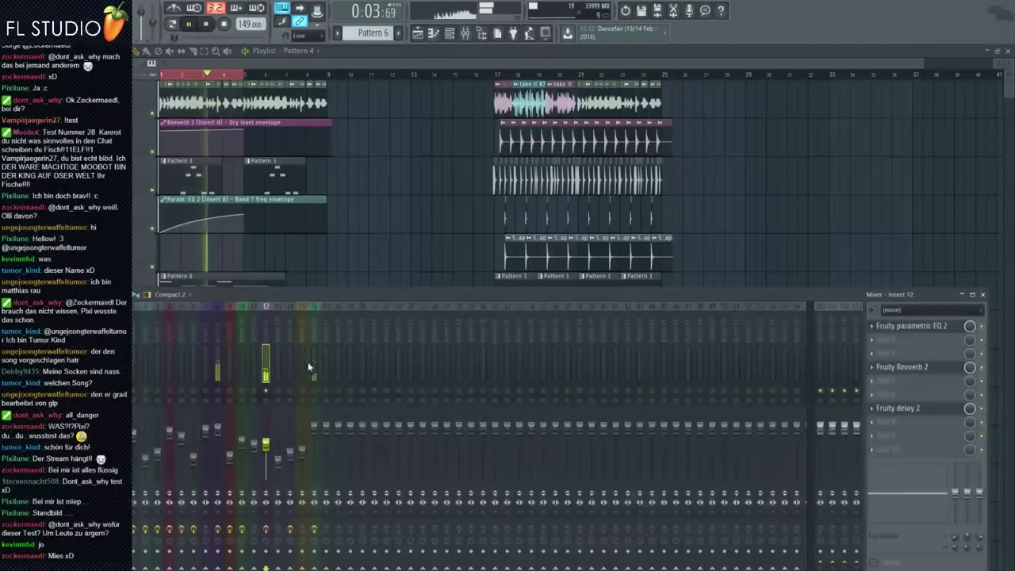
key("F8")
left_click_drag(817, 399, 926, 436)
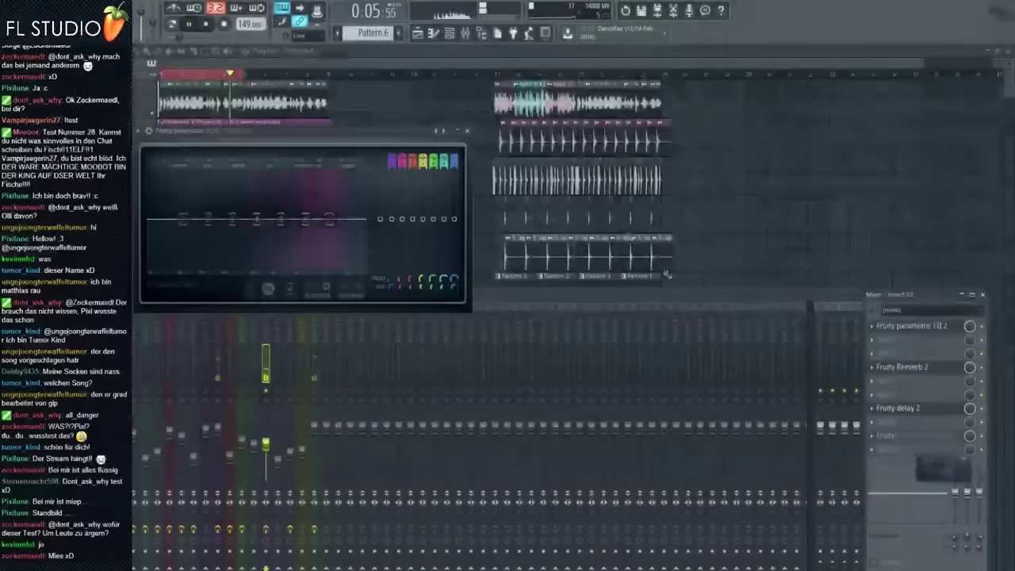
Step: Load a band-limiting preset with a high cut in the new EQ and create an automation clip for its band 7 frequency
right_click(444, 133)
left_click(465, 157)
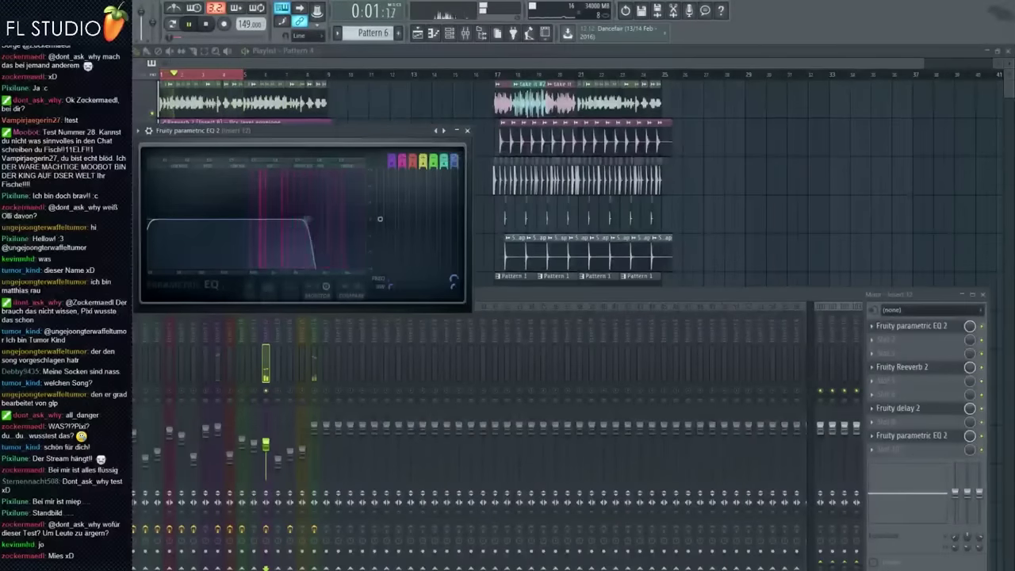
right_click(454, 280)
left_click(500, 356)
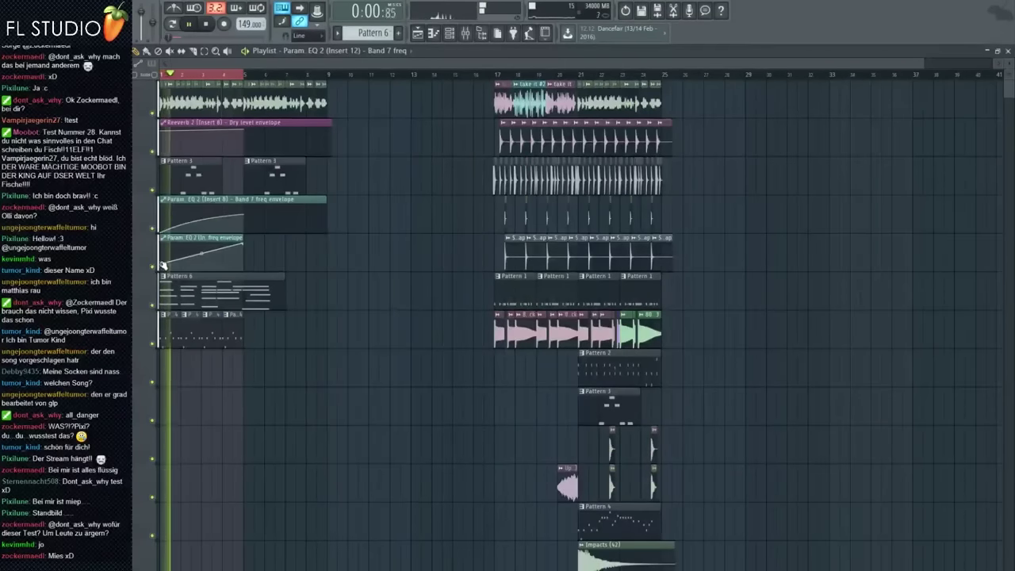
Step: Extend the insert 12 EQ band 7 frequency automation clip to bar 9 and loop playback over bars 1–9
scroll(163, 264, "up", 4)
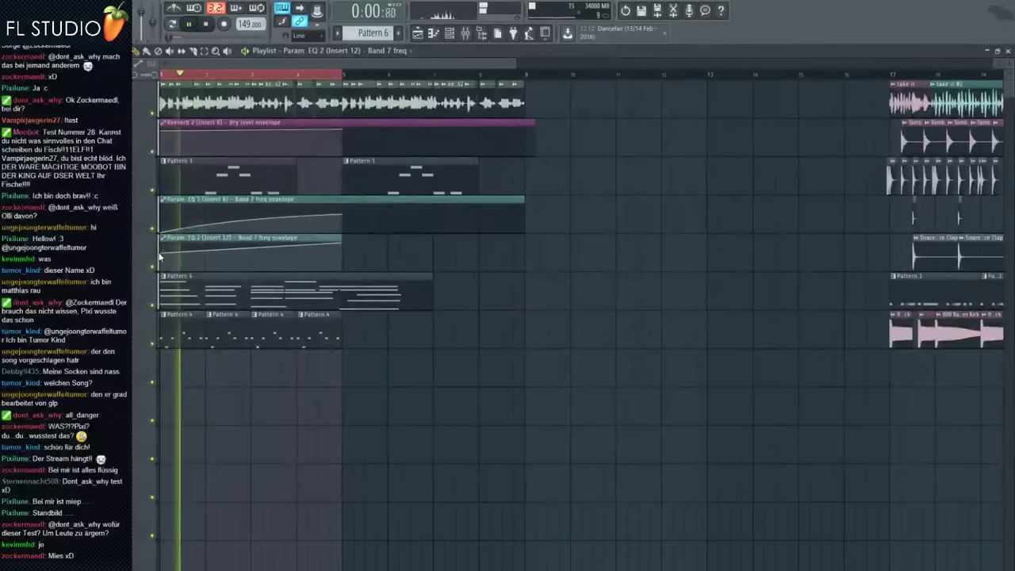
left_click_drag(342, 246, 526, 239)
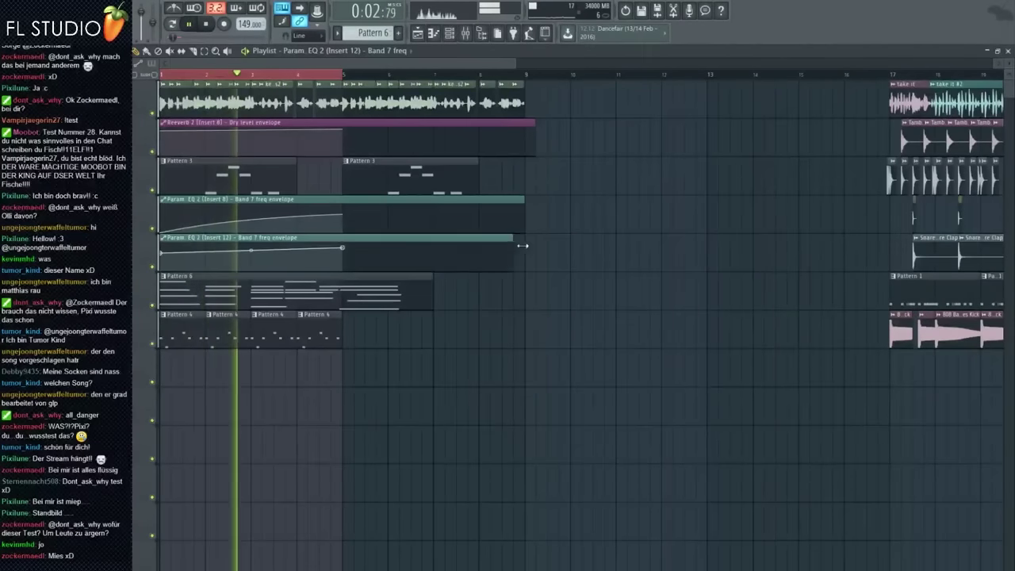
right_click(527, 76)
key("space")
Step: Delete the final held chord of the Hypersonic part in Pattern 6, around bars 5–6
double_click(371, 290)
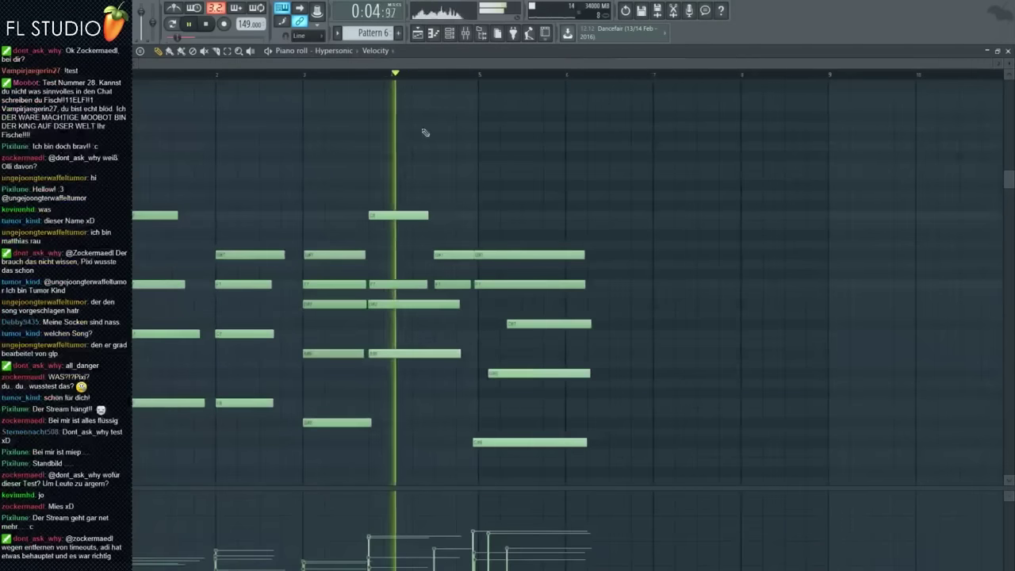
scroll(482, 249, "up", 4)
key("space")
right_click(598, 254)
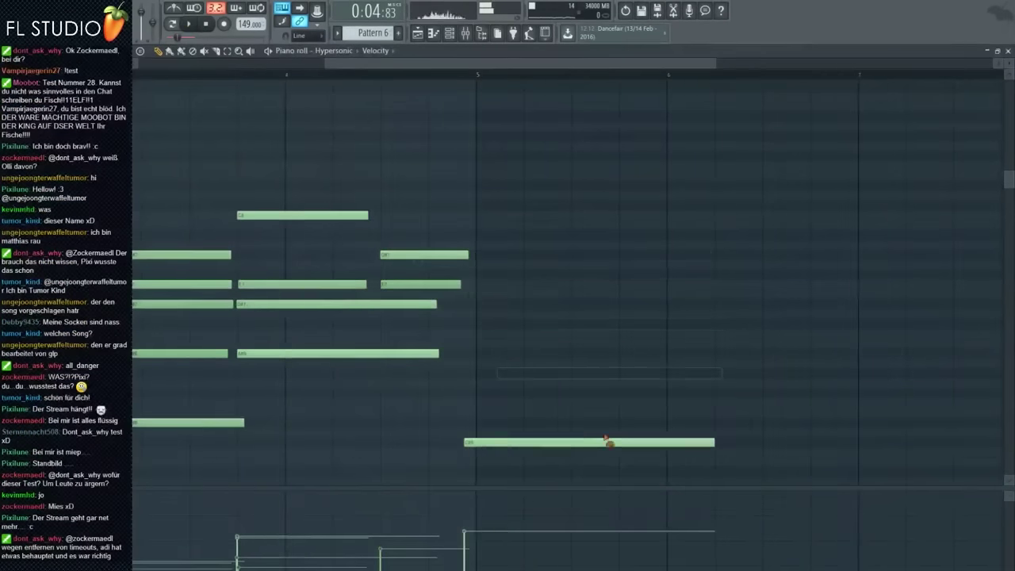
right_click(606, 439)
Step: Duplicate the shortened Pattern 6 clip in the playlist so the copy fills bars 5–9
key("space")
scroll(362, 225, "down", 3)
left_click(418, 33)
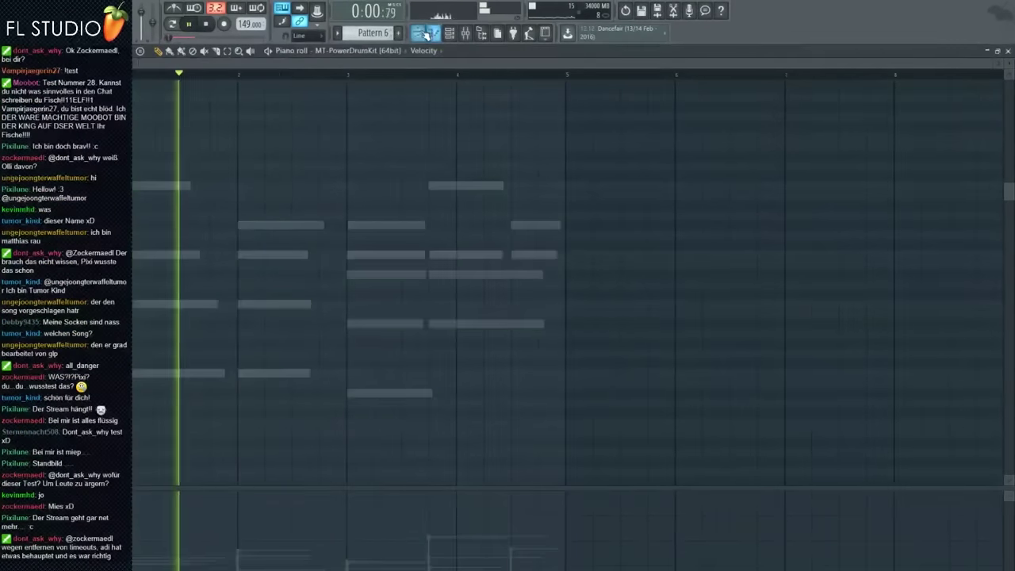
left_click_drag(266, 299, 438, 300)
Step: Lower the volume of mixer insert 16 slightly and return to the playlist
left_click(467, 34)
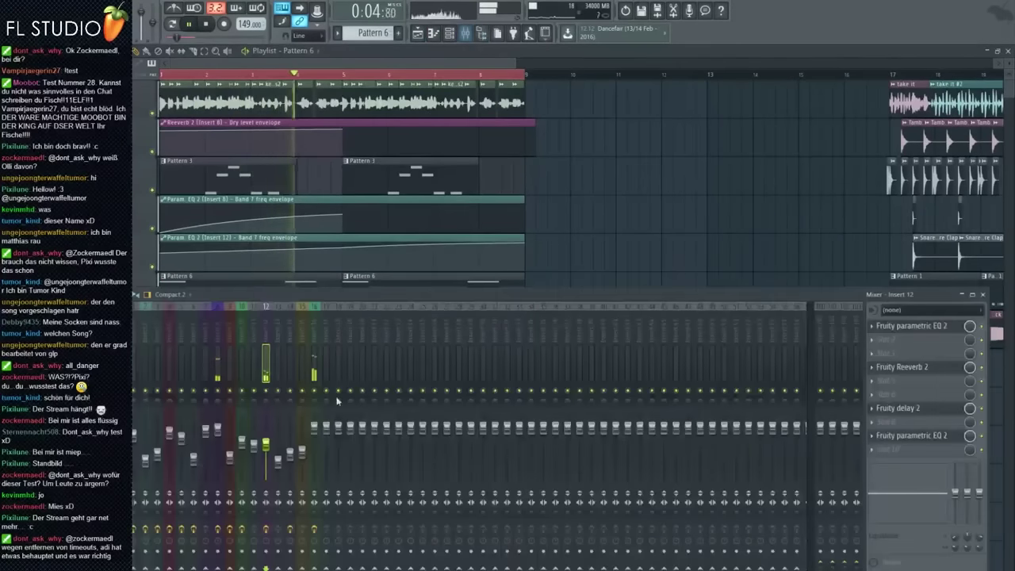
left_click_drag(316, 439, 314, 437)
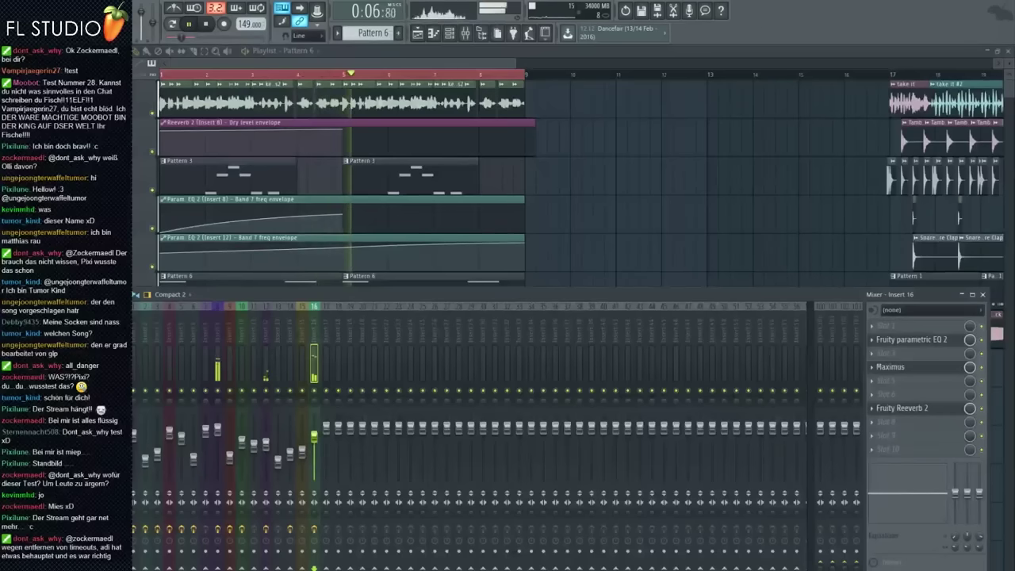
key("space")
right_click(531, 247)
scroll(524, 254, "down", 2)
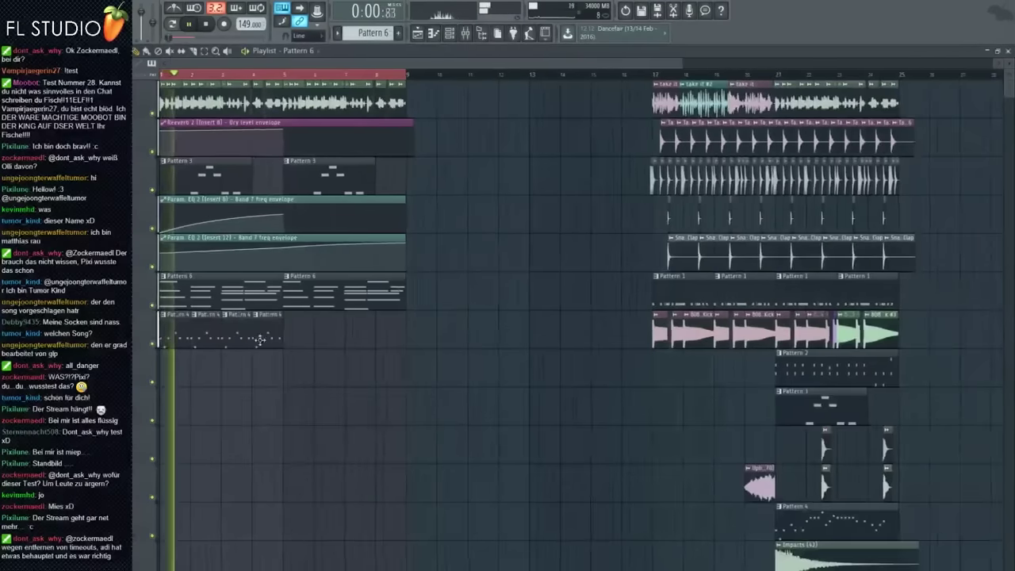
scroll(235, 317, "up", 4)
left_click_drag(231, 326, 436, 326)
right_click(409, 330)
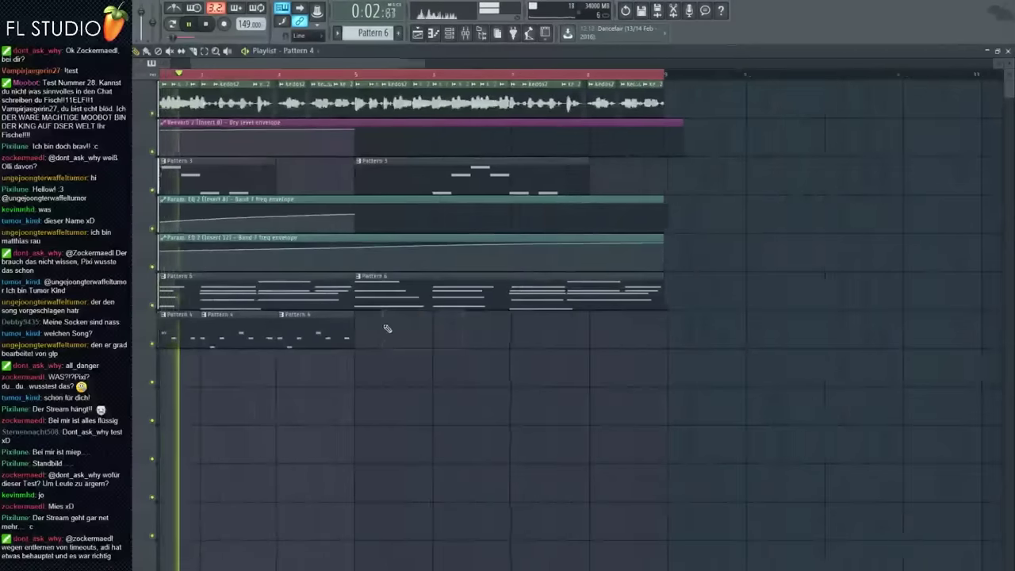
Step: Place a Pattern 4 clip at bar 5, trim it to a one-bar higher-note section, and repeat it four times beneath Pattern 6 through bar 9
scroll(385, 328, "down", 3)
mouse_move(296, 323)
left_mouse_down()
mouse_move(330, 369)
mouse_move(508, 369)
left_mouse_up()
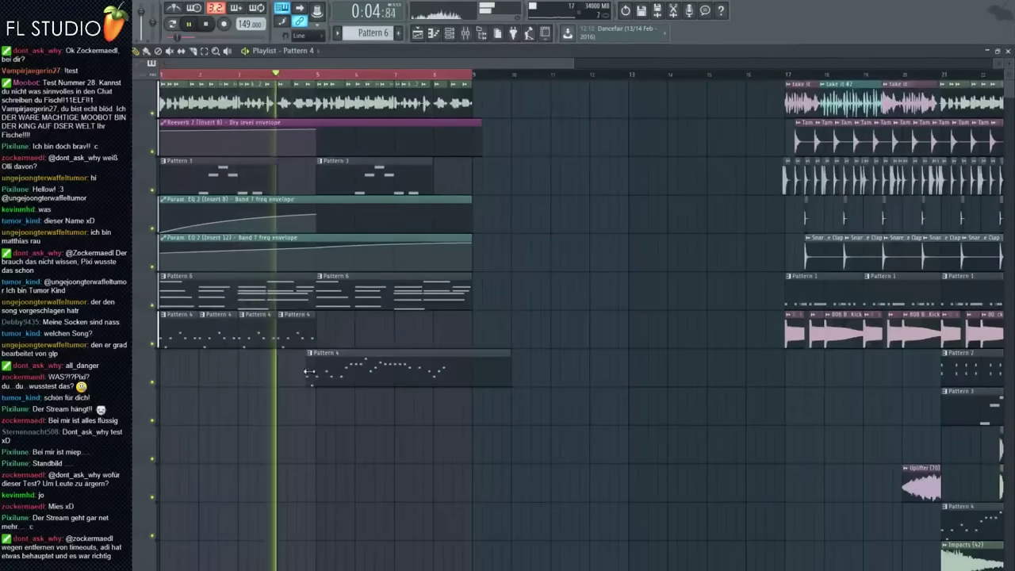
left_click_drag(314, 371, 335, 368)
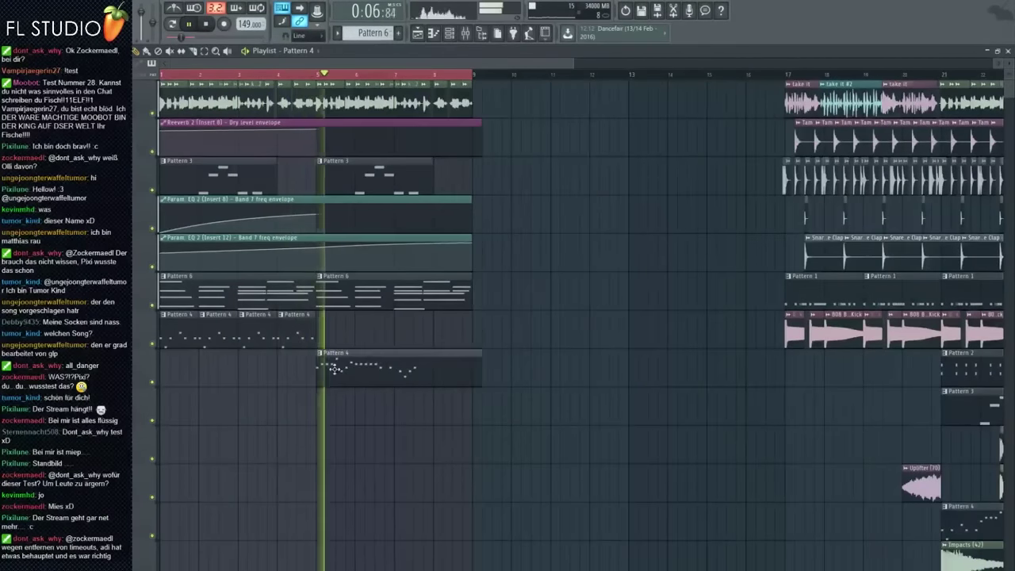
left_click_drag(480, 367, 344, 365)
mouse_move(351, 364)
left_mouse_down()
mouse_move(435, 364)
mouse_move(332, 365)
mouse_move(333, 329)
left_mouse_up()
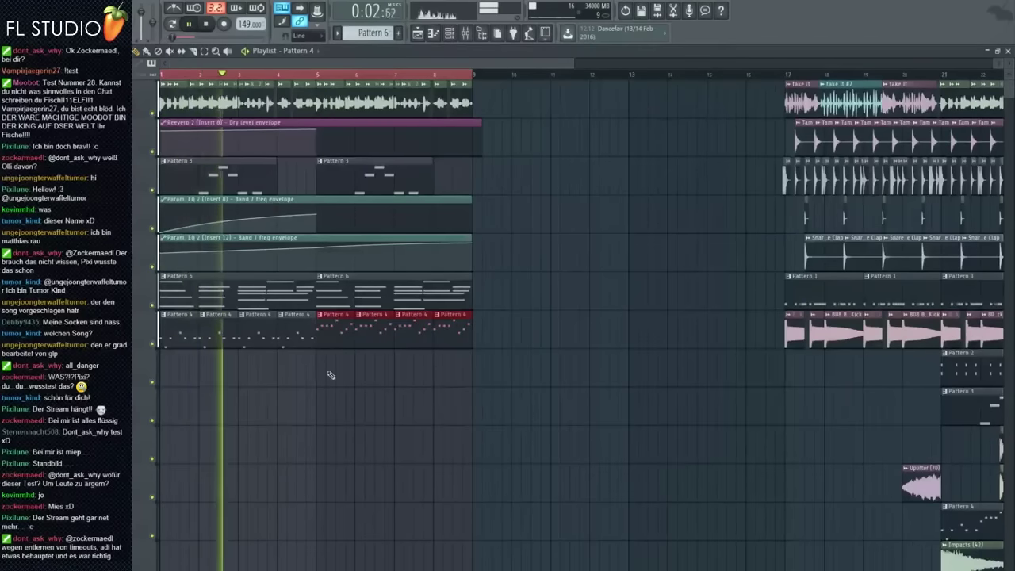
left_click(331, 376, "ctrl")
Step: Raise the G#7 note at the start of bar 3 in Pattern 6's Hypersonic part to A#7
double_click(282, 301)
left_click(348, 74)
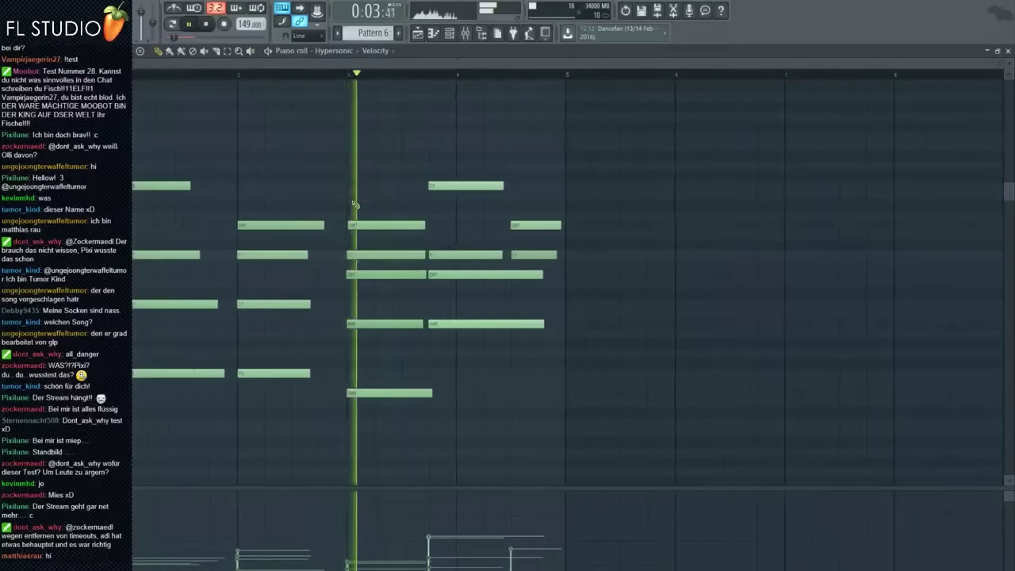
scroll(355, 205, "up", 3)
key("space")
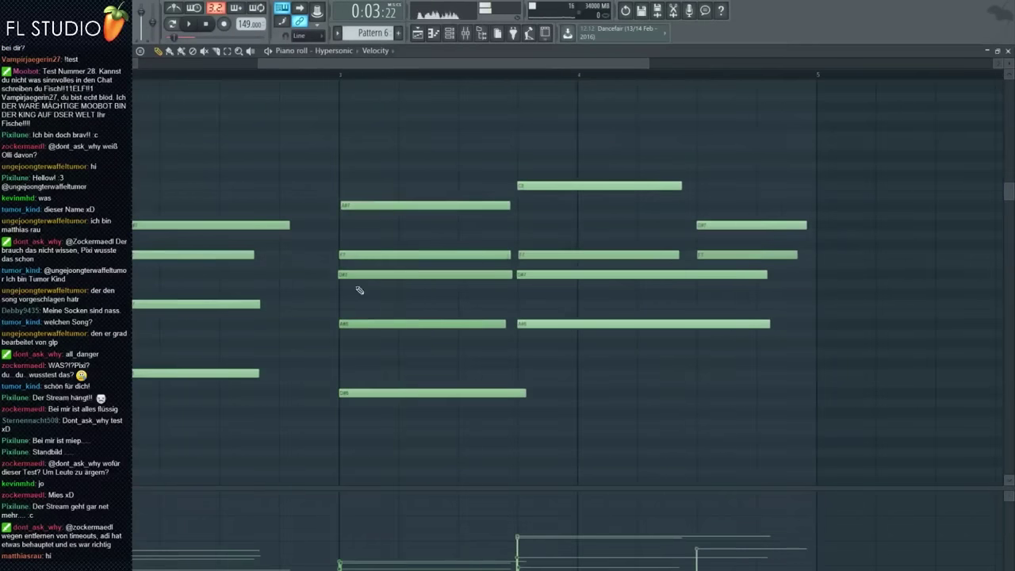